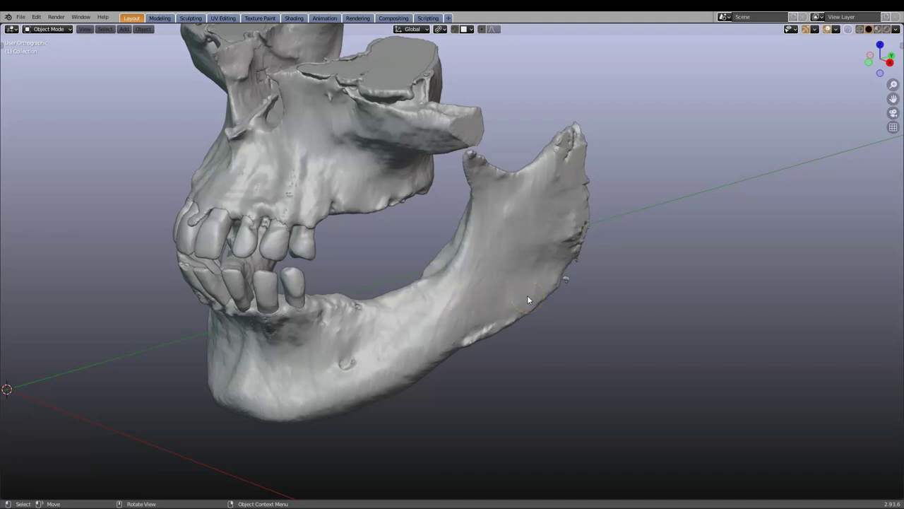
Import the generic tooth library using the WaxUP module.
{"action": "key", "text": "n"}
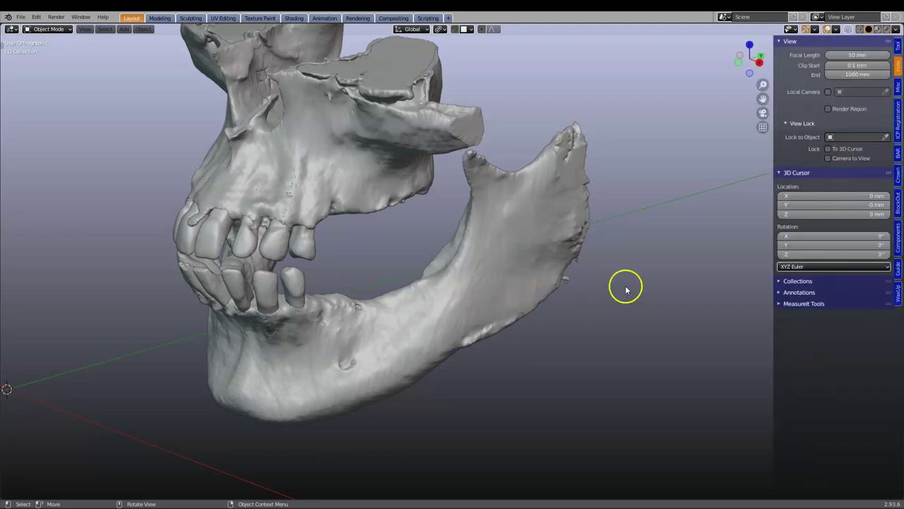
{"action": "left_click", "coordinate": [898, 292]}
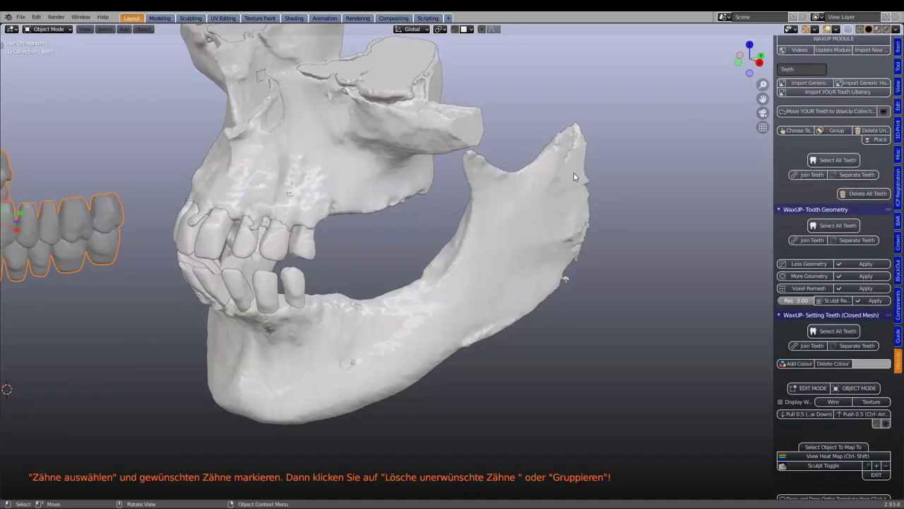
{"action": "scroll", "coordinate": [575, 177], "scroll_direction": "down", "scroll_amount": 3}
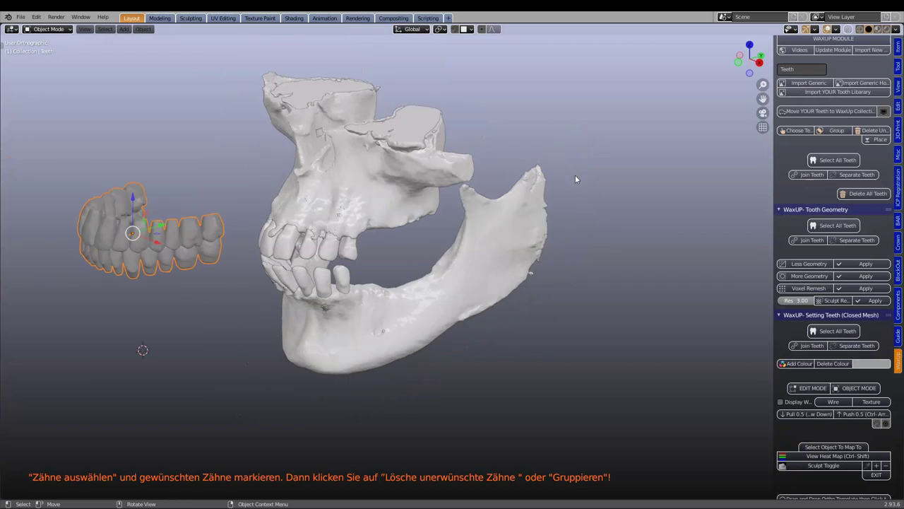
Mark three lower posterior library teeth to keep, delete the unwanted ones, and select all remaining wax-up teeth.
{"action": "left_click", "coordinate": [799, 132]}
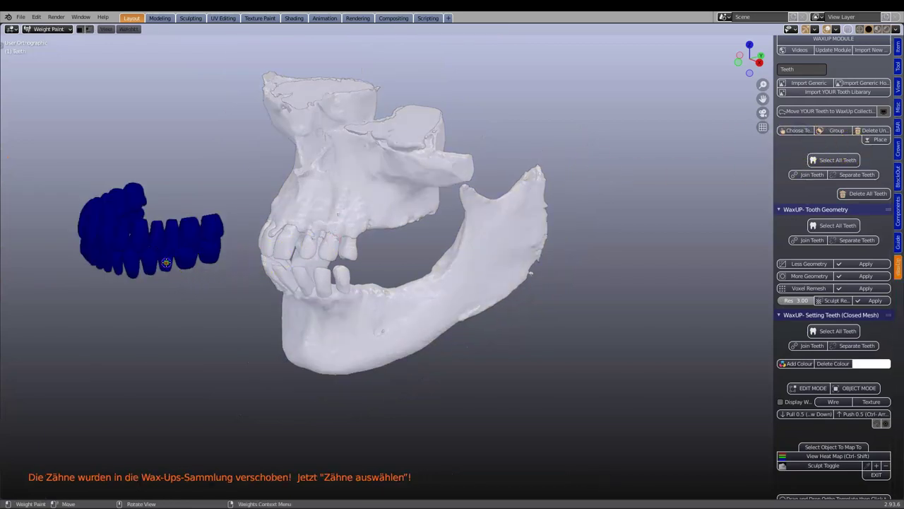
{"action": "left_click", "coordinate": [833, 159]}
{"action": "left_click_drag", "start_coordinate": [219, 264], "coordinate": [218, 264]}
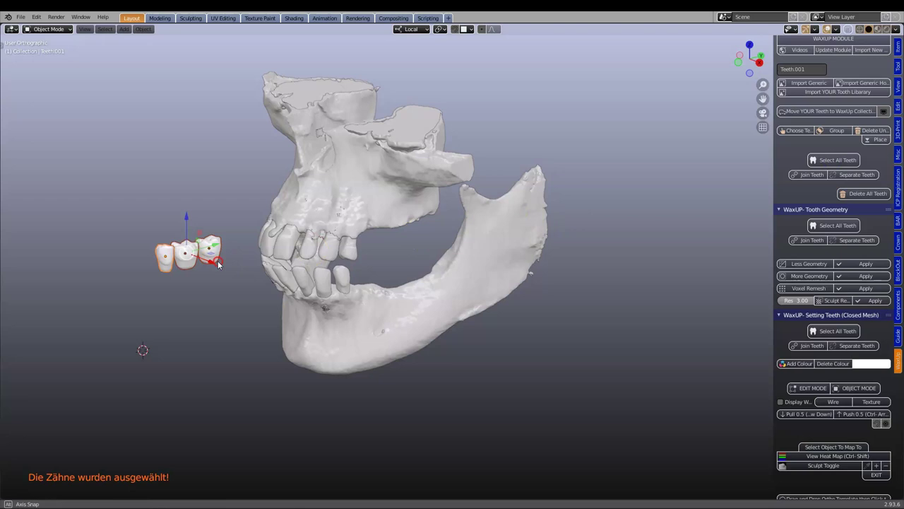
Select the maxillary complex and the upper teeth and move them to a new collection named "hidden".
{"action": "middle_click_drag", "start_coordinate": [306, 185], "coordinate": [347, 159]}
{"action": "left_click", "coordinate": [318, 157]}
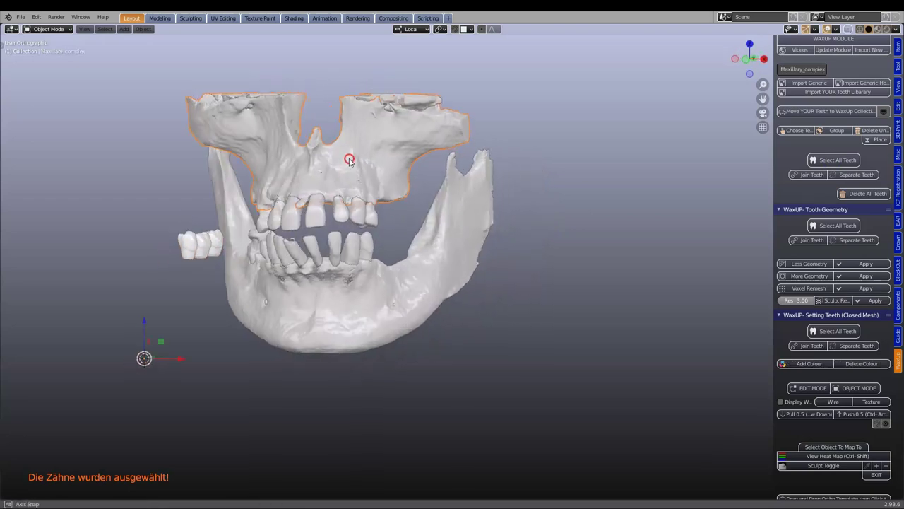
{"action": "left_click", "coordinate": [265, 216], "text": "shift"}
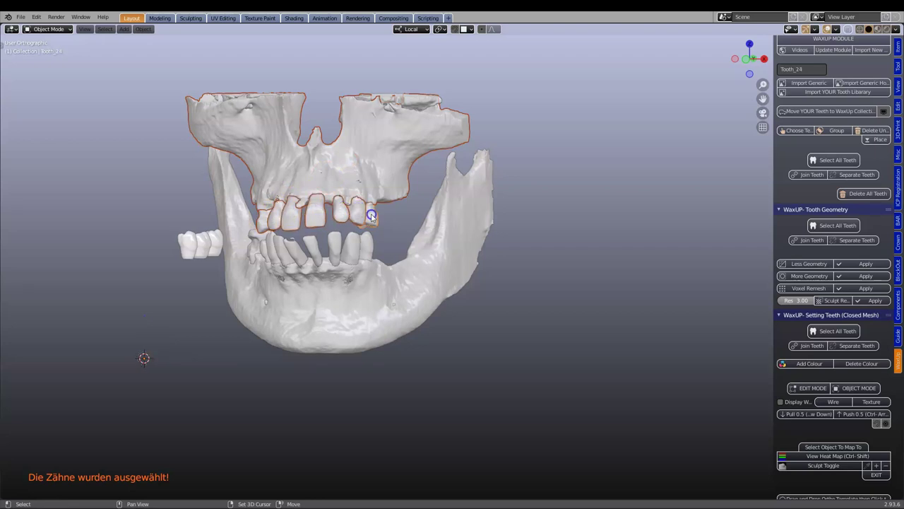
{"action": "key", "text": "m"}
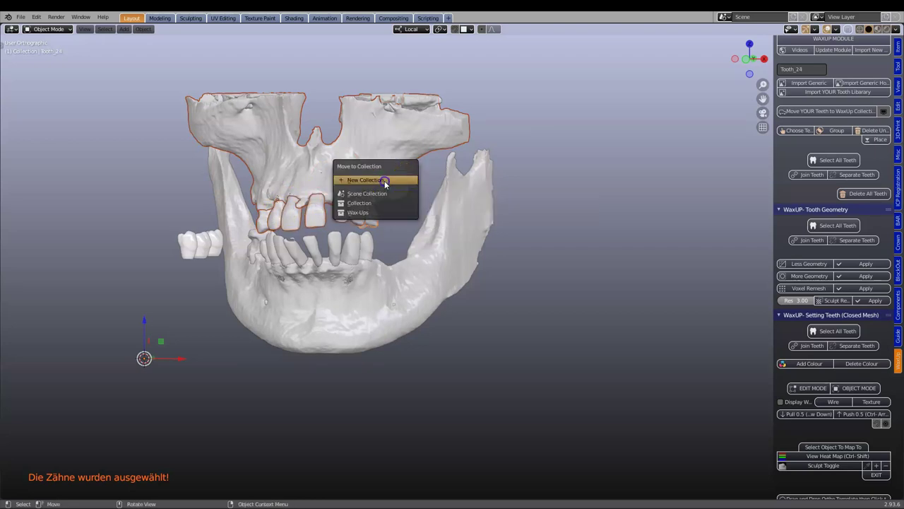
{"action": "left_click", "coordinate": [385, 182]}
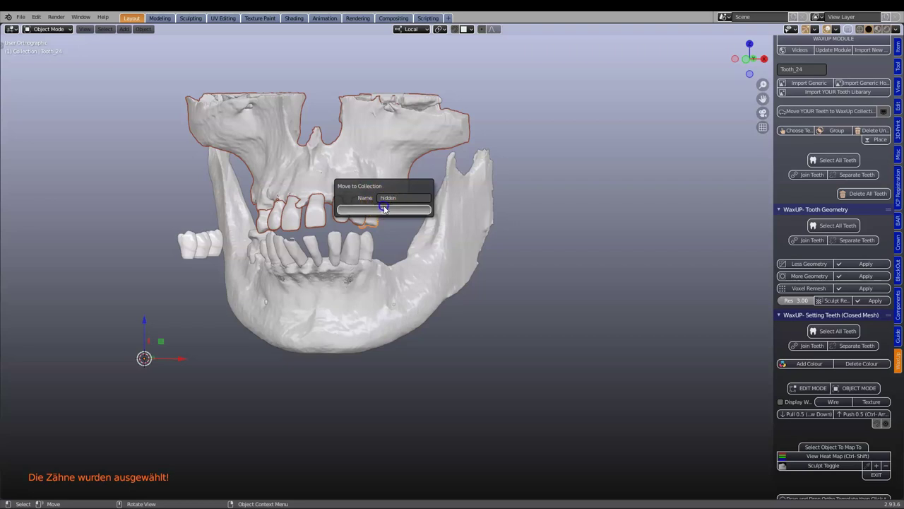
{"action": "left_click", "coordinate": [381, 208]}
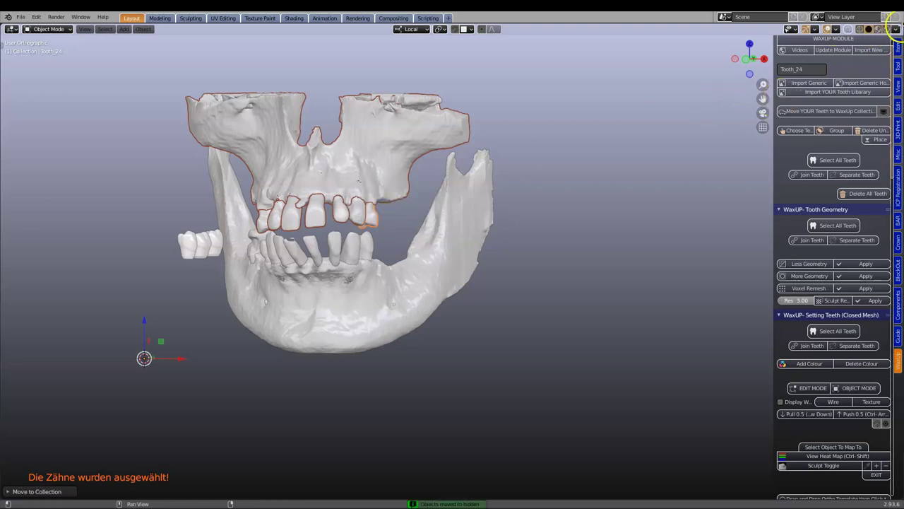
Reveal the outliner, enable its selectability and viewport-disable toggles, and disable the "hidden" collection in the viewport.
{"action": "left_click_drag", "start_coordinate": [895, 27], "coordinate": [731, 29]}
{"action": "left_click", "coordinate": [734, 29]}
{"action": "left_click", "coordinate": [696, 51]}
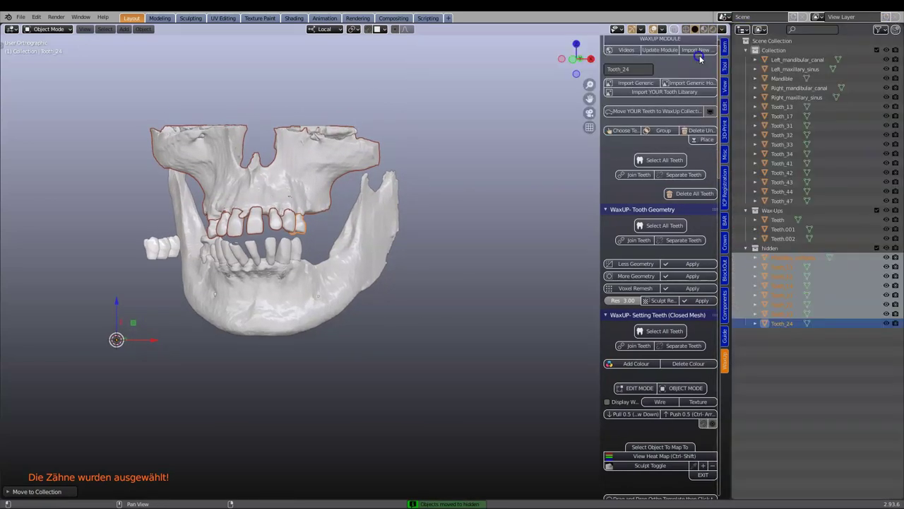
{"action": "left_click", "coordinate": [880, 29]}
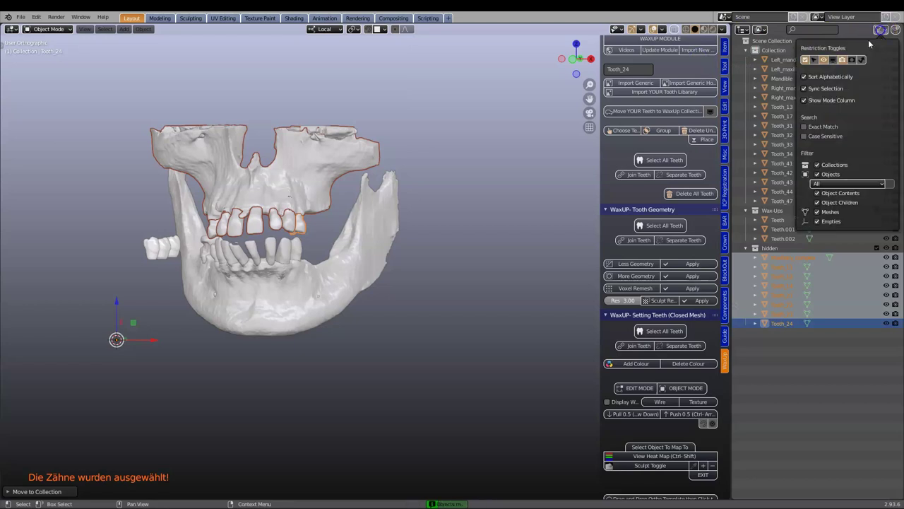
{"action": "left_click", "coordinate": [834, 61]}
{"action": "left_click", "coordinate": [886, 248]}
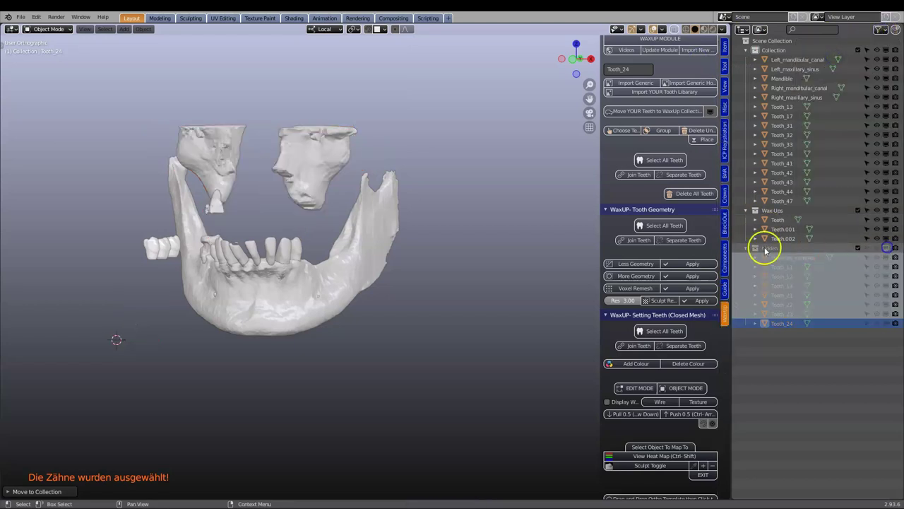
Move the right maxillary sinus to the "hidden" collection.
{"action": "left_click", "coordinate": [279, 161]}
{"action": "left_click", "coordinate": [210, 158]}
{"action": "middle_click_drag", "start_coordinate": [264, 169], "coordinate": [310, 178]}
{"action": "key", "text": "m"}
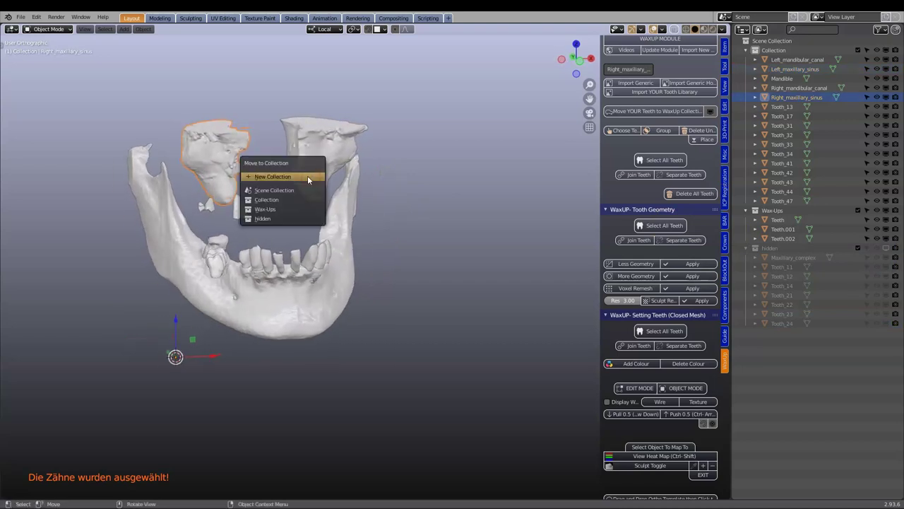
{"action": "left_click", "coordinate": [265, 218]}
Move Tooth_13, Tooth_17 and the left maxillary sinus to the "hidden" collection.
{"action": "left_click", "coordinate": [207, 206]}
{"action": "left_click", "coordinate": [233, 206], "text": "shift"}
{"action": "middle_click_drag", "start_coordinate": [234, 206], "coordinate": [304, 170]}
{"action": "left_click", "coordinate": [326, 146], "text": "shift"}
{"action": "key", "text": "m"}
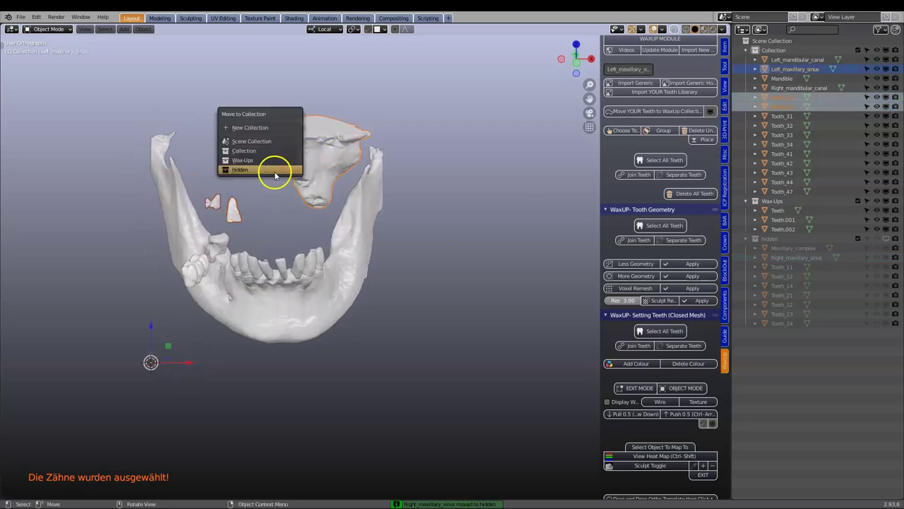
{"action": "left_click", "coordinate": [265, 170]}
Select all wax-up teeth and, seen from above, move them into the gap behind the mandible's left premolar, Tooth_34.
{"action": "middle_click_drag", "start_coordinate": [189, 276], "coordinate": [332, 273]}
{"action": "left_click", "coordinate": [639, 225]}
{"action": "middle_click_drag", "start_coordinate": [205, 279], "coordinate": [262, 345]}
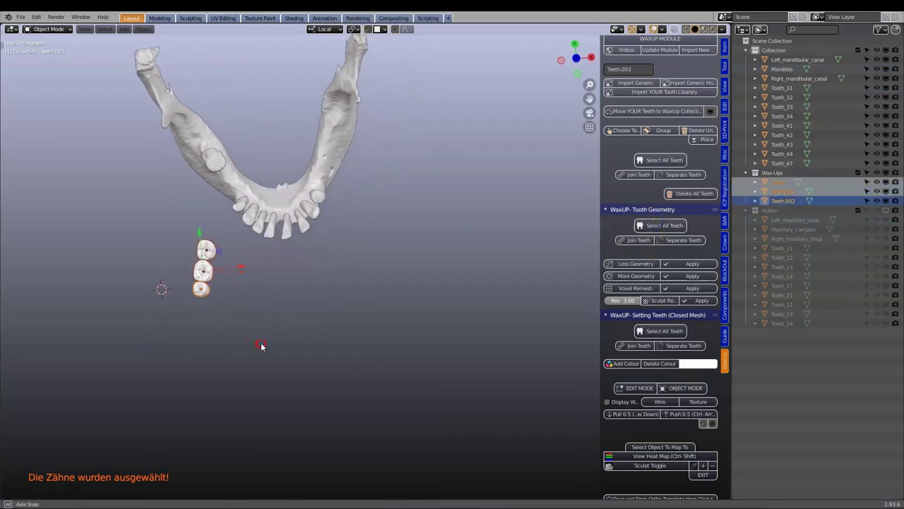
{"action": "scroll", "coordinate": [209, 273], "scroll_direction": "up", "scroll_amount": 2}
{"action": "key", "text": "g"}
{"action": "left_click_drag", "start_coordinate": [266, 139], "coordinate": [303, 116]}
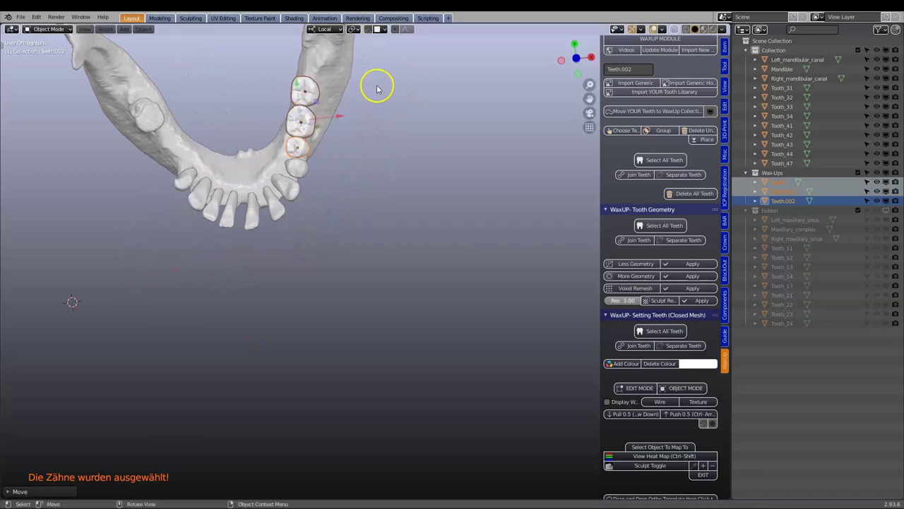
Rotate the three wax-up teeth to follow the arch and shift them outward over the left ridge.
{"action": "key", "text": "r"}
{"action": "left_click", "coordinate": [383, 95]}
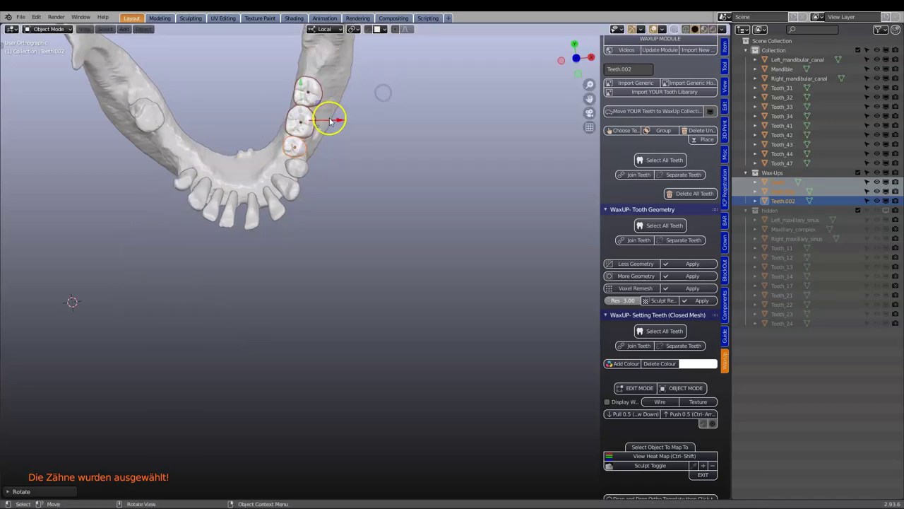
{"action": "key", "text": "g"}
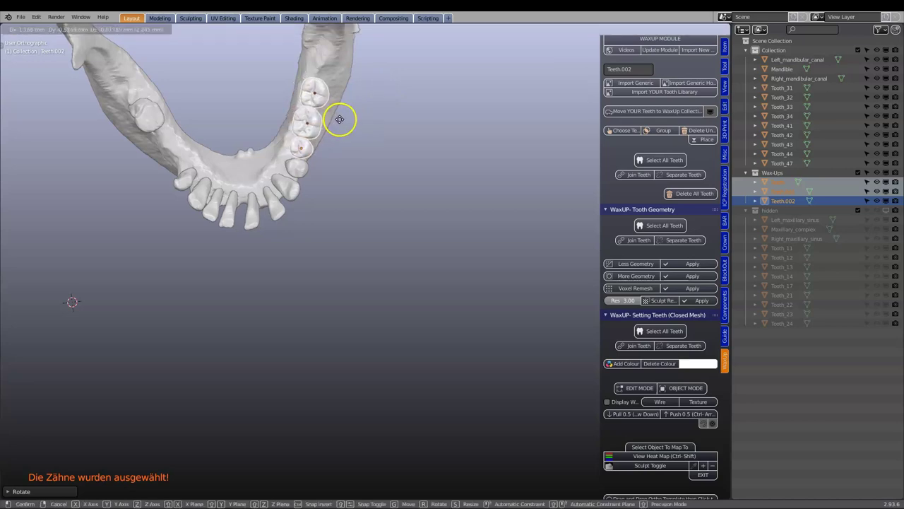
{"action": "left_click", "coordinate": [340, 120]}
Raise the three wax-up teeth vertically towards the height of the neighbouring natural teeth.
{"action": "middle_click_drag", "start_coordinate": [306, 233], "coordinate": [248, 130]}
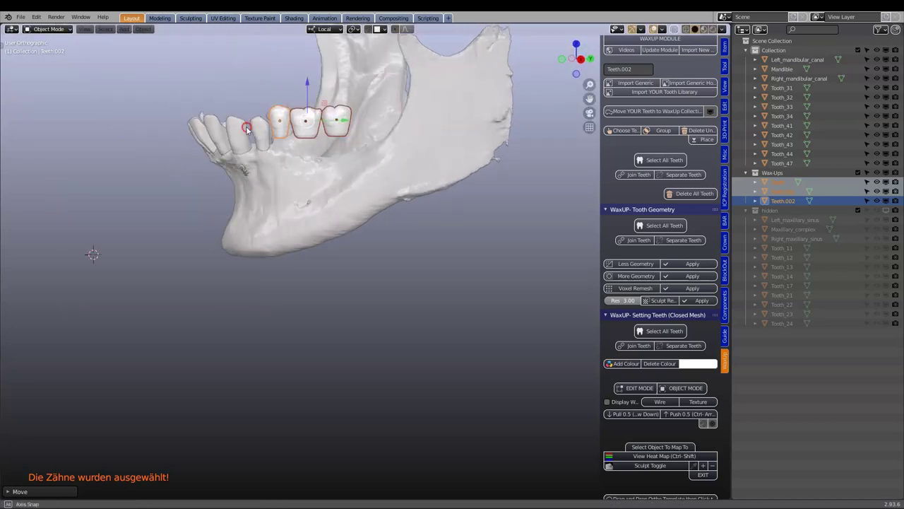
{"action": "left_click_drag", "start_coordinate": [308, 85], "coordinate": [327, 79]}
{"action": "scroll", "coordinate": [329, 122], "scroll_direction": "up", "scroll_amount": 2}
Fine-tune the three wax-up teeth with a slight rotation, a small shift towards the cheek side and a height adjustment.
{"action": "middle_click_drag", "start_coordinate": [339, 95], "coordinate": [385, 326]}
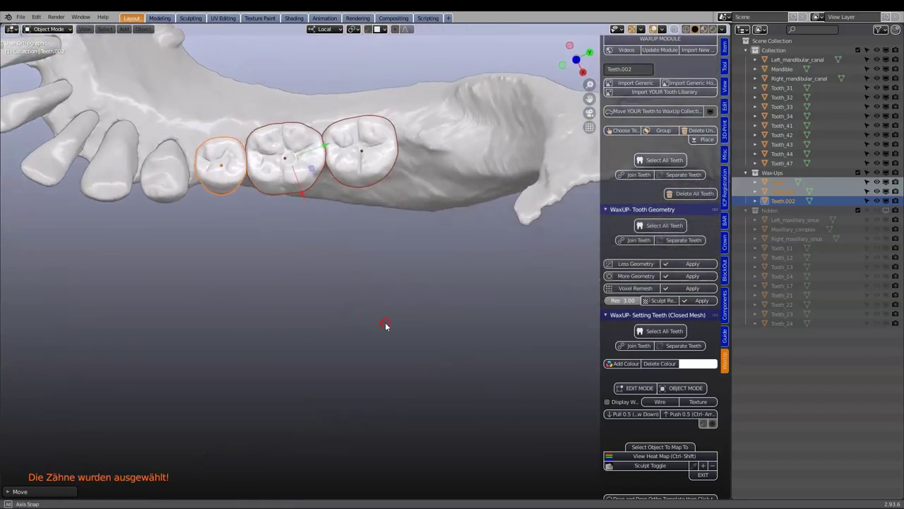
{"action": "key", "text": "r"}
{"action": "left_click", "coordinate": [427, 162]}
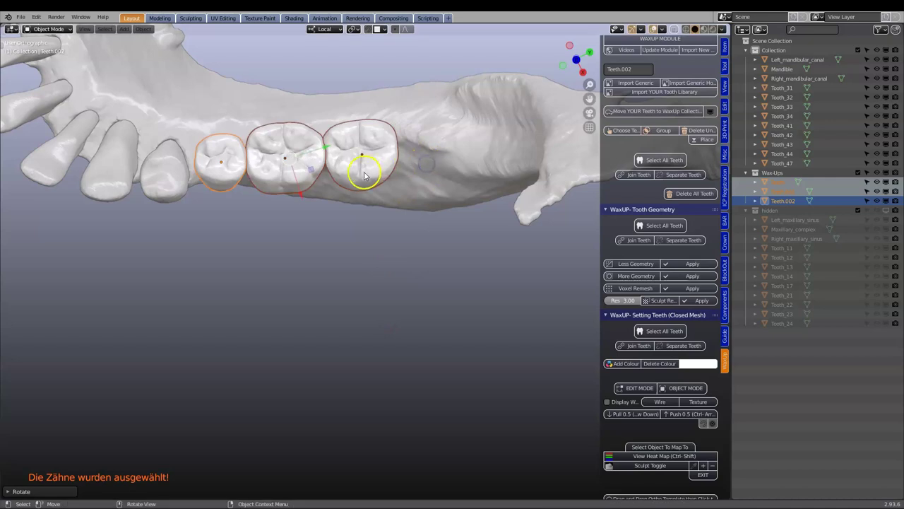
{"action": "key", "text": "g"}
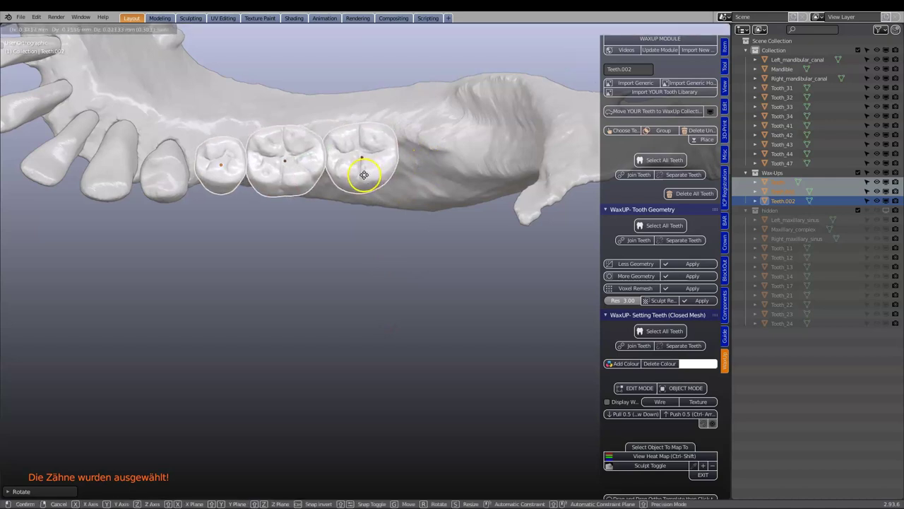
{"action": "left_click", "coordinate": [364, 174]}
{"action": "middle_click_drag", "start_coordinate": [359, 266], "coordinate": [358, 145]}
{"action": "left_click_drag", "start_coordinate": [330, 113], "coordinate": [329, 102]}
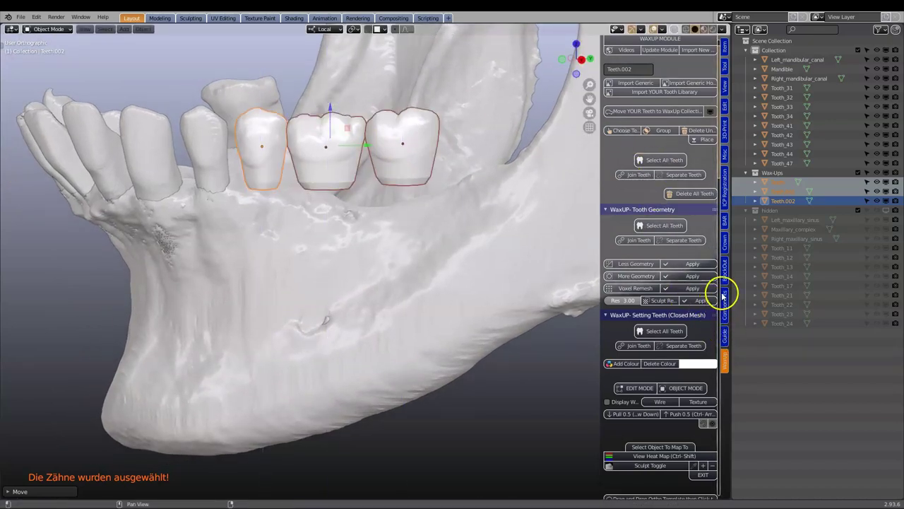
Use the Crown module to move the three wax-up teeth to the Restorations collection.
{"action": "left_click", "coordinate": [725, 242]}
{"action": "left_click", "coordinate": [657, 142]}
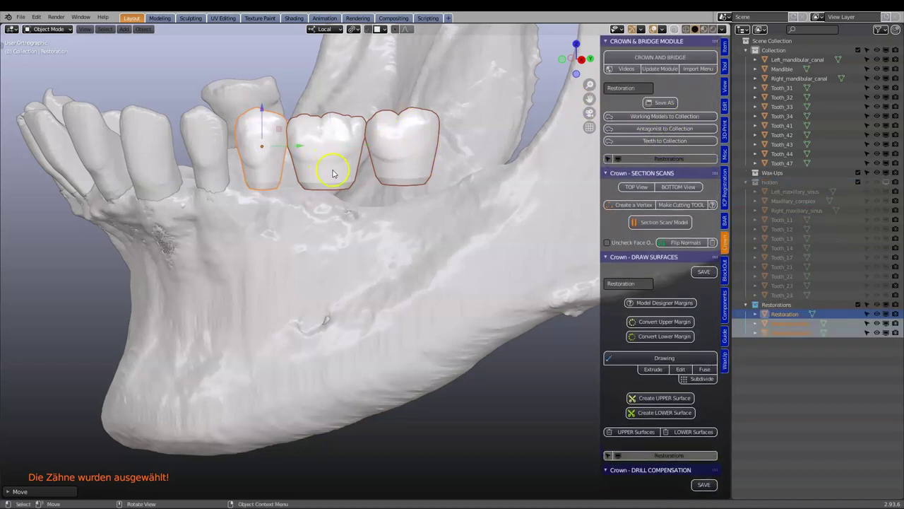
Append the "Mu-rp danrosendirect" component from the Rosen Screw library in the Components module.
{"action": "left_click", "coordinate": [725, 303]}
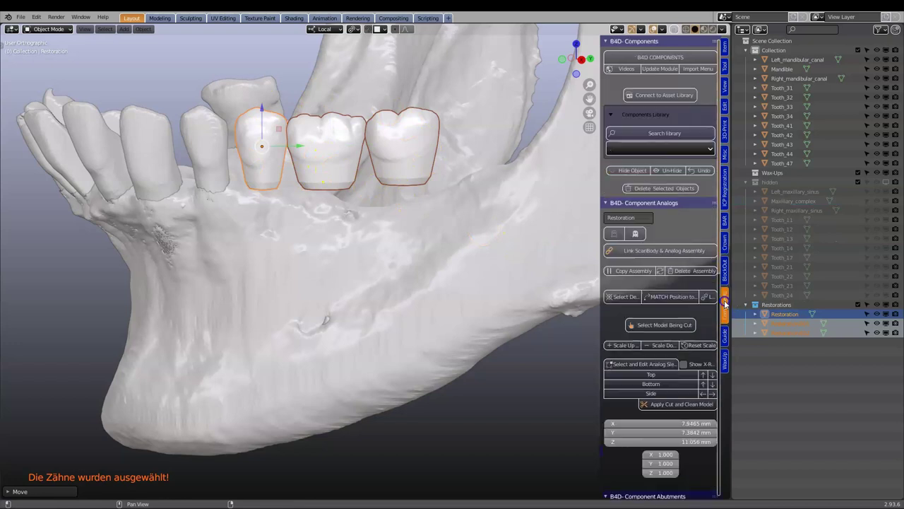
{"action": "left_click", "coordinate": [666, 150]}
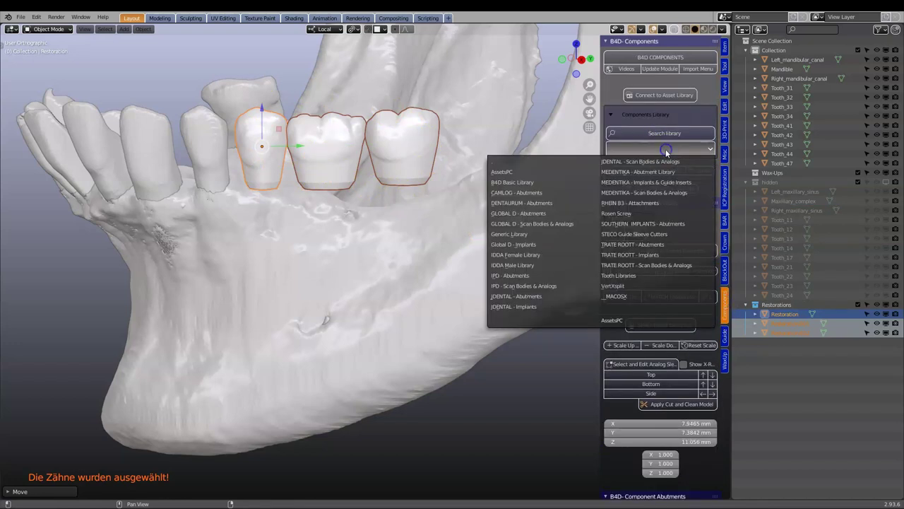
{"action": "left_click", "coordinate": [638, 209]}
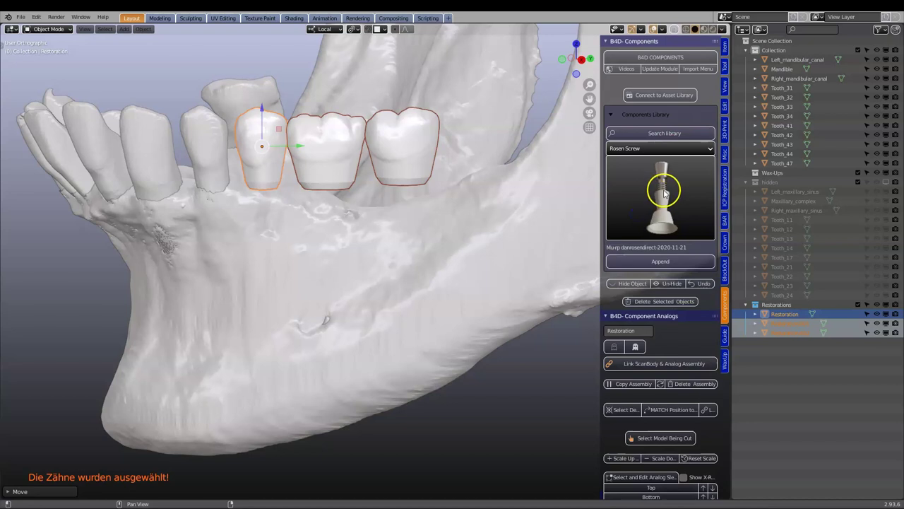
{"action": "left_click", "coordinate": [664, 192]}
{"action": "left_click", "coordinate": [377, 273]}
{"action": "left_click", "coordinate": [655, 267]}
Link the screw and replica to the DanRosenDirect sleeve as an abutment assembly, with the sleeve as the parent component.
{"action": "scroll", "coordinate": [287, 277], "scroll_direction": "down", "scroll_amount": 5}
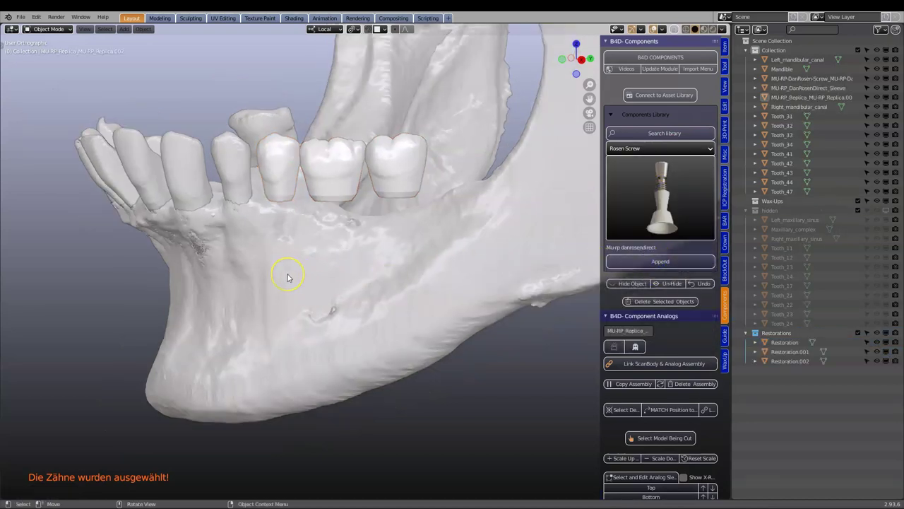
{"action": "middle_click_drag", "start_coordinate": [269, 301], "coordinate": [529, 216], "text": "shift"}
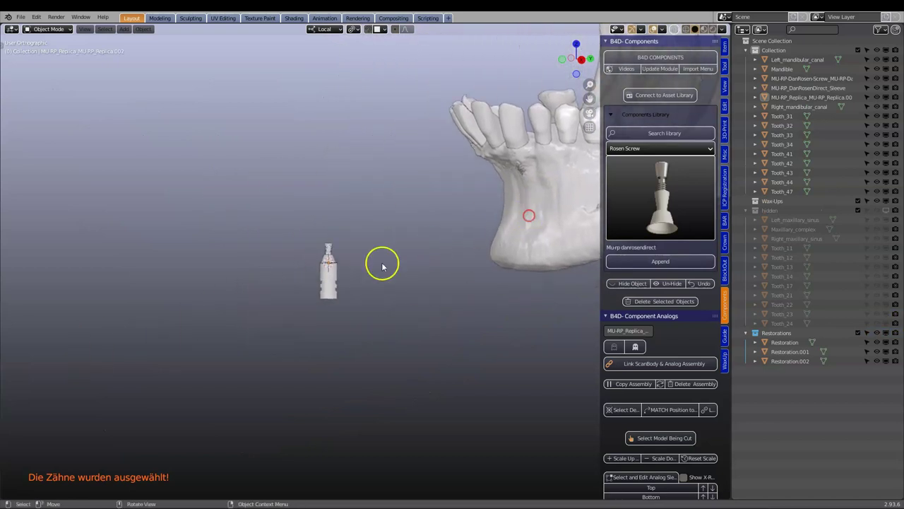
{"action": "scroll", "coordinate": [371, 266], "scroll_direction": "up", "scroll_amount": 4}
{"action": "left_click", "coordinate": [299, 251]}
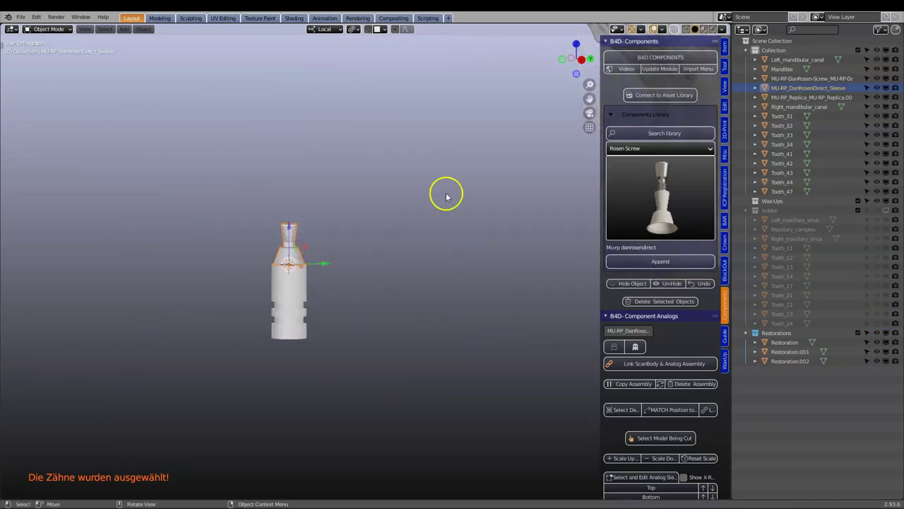
{"action": "scroll", "coordinate": [435, 349], "scroll_direction": "up", "scroll_amount": 3}
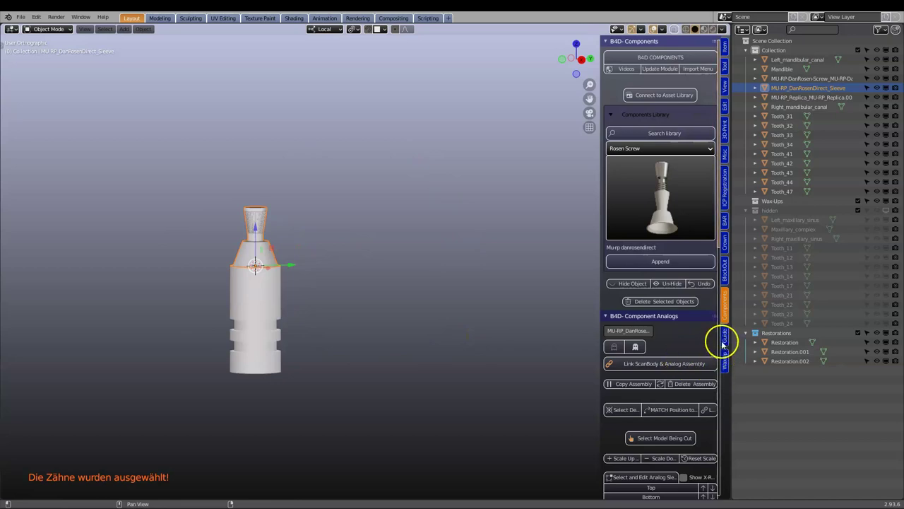
{"action": "scroll", "coordinate": [680, 333], "scroll_direction": "down", "scroll_amount": 10}
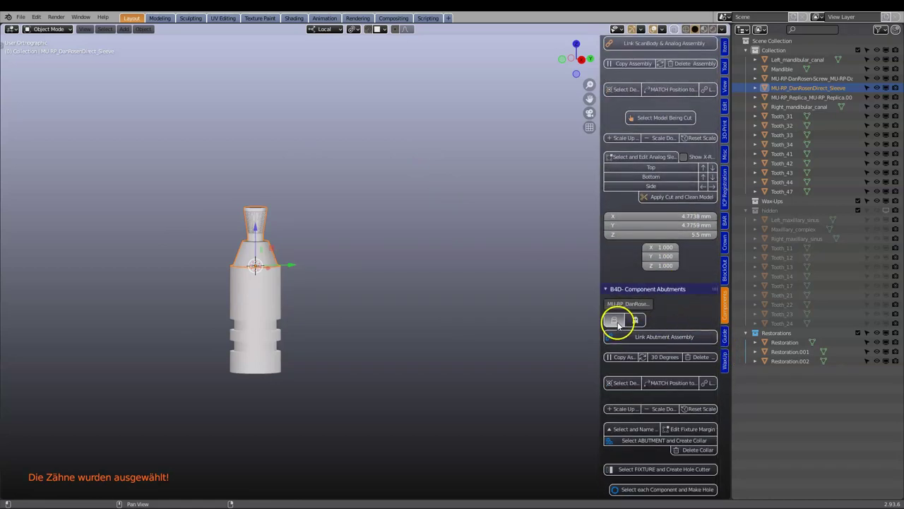
{"action": "left_click", "coordinate": [617, 325]}
{"action": "left_click", "coordinate": [258, 205]}
{"action": "left_click_drag", "start_coordinate": [210, 225], "coordinate": [414, 416]}
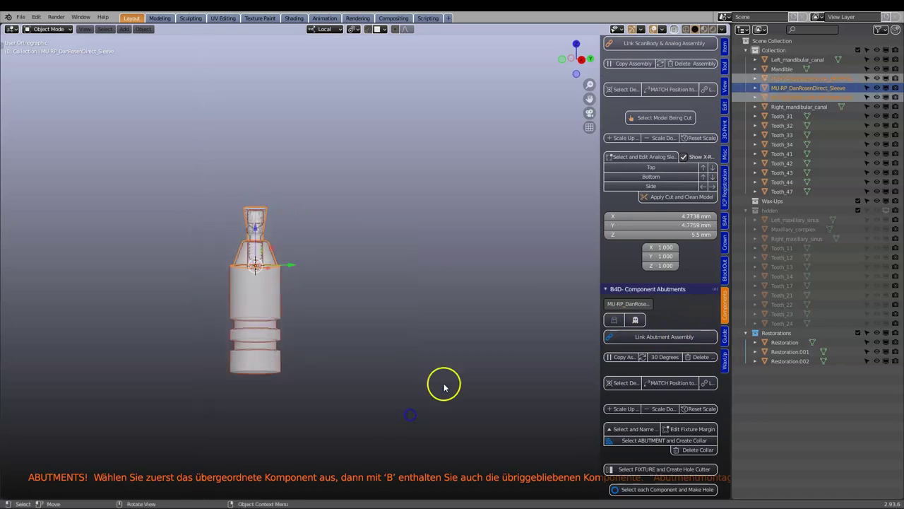
{"action": "left_click", "coordinate": [664, 337]}
Duplicate the linked abutment assembly.
{"action": "left_click", "coordinate": [622, 367]}
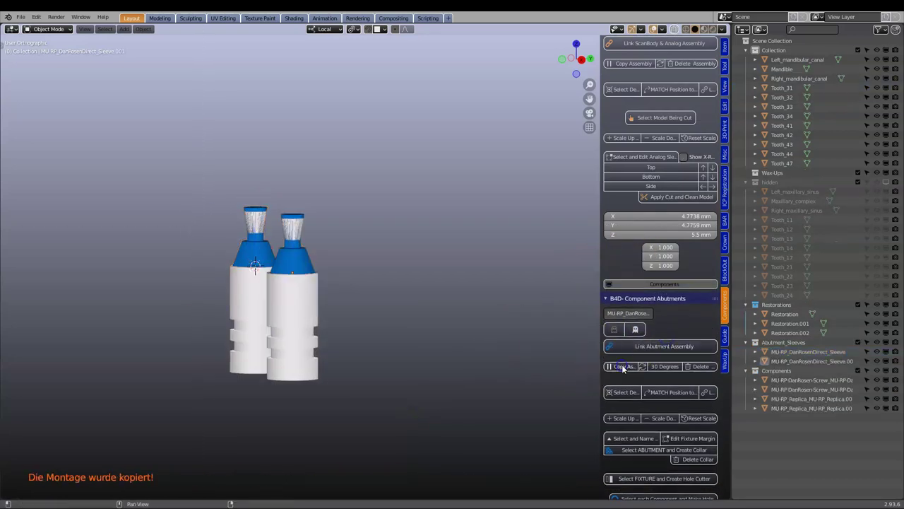
Duplicate the second abutment assembly and move all three assemblies to the lingual side of the left replacement teeth.
{"action": "left_click", "coordinate": [304, 255]}
{"action": "left_click", "coordinate": [618, 367]}
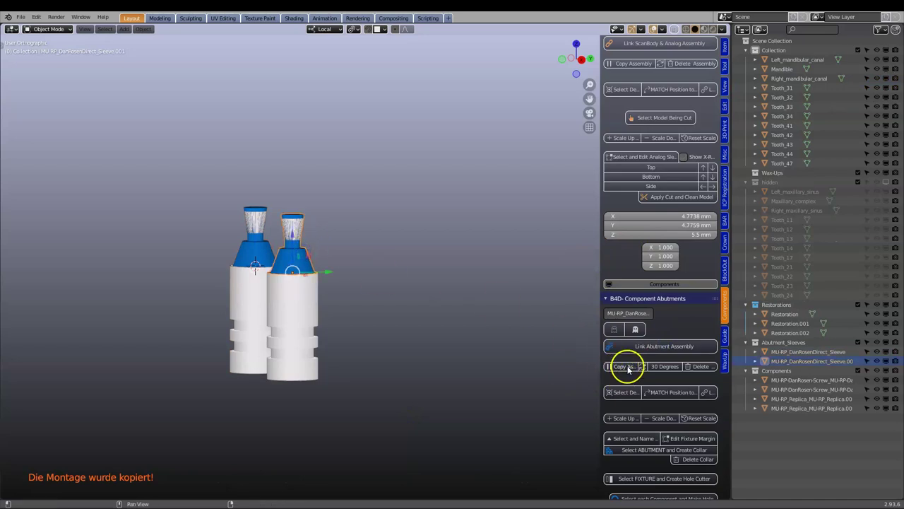
{"action": "left_click", "coordinate": [302, 262], "text": "shift"}
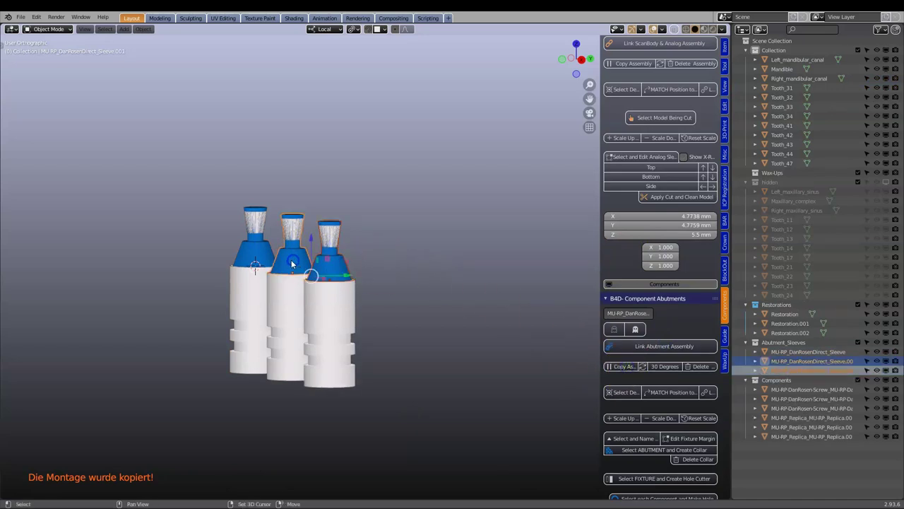
{"action": "left_click", "coordinate": [243, 253], "text": "shift"}
{"action": "scroll", "coordinate": [290, 245], "scroll_direction": "down", "scroll_amount": 2}
{"action": "scroll", "coordinate": [383, 250], "scroll_direction": "down", "scroll_amount": 5}
{"action": "middle_click_drag", "start_coordinate": [383, 251], "coordinate": [320, 370]}
{"action": "left_click", "coordinate": [242, 337]}
{"action": "left_click_drag", "start_coordinate": [242, 336], "coordinate": [423, 160]}
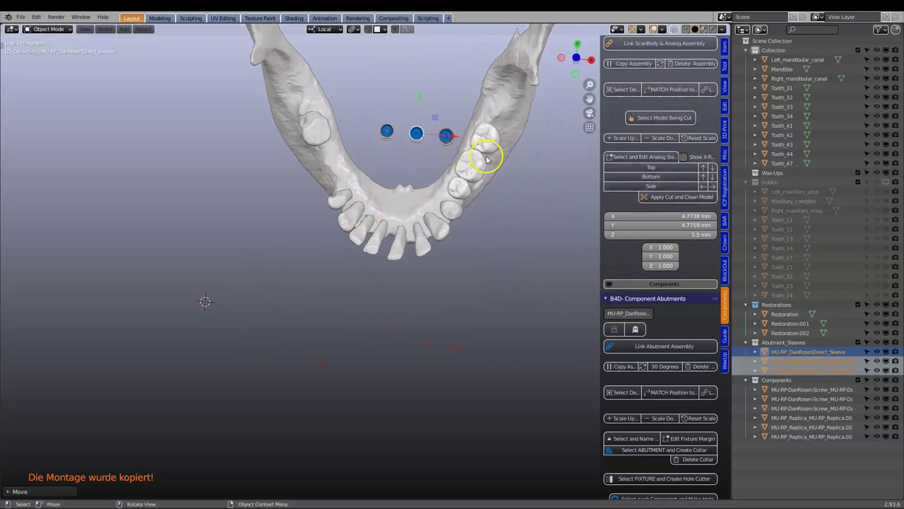
Set the transform pivot point to Active Element and rotate the three assemblies parallel to the left posterior tooth row.
{"action": "key", "text": "r"}
{"action": "left_click", "coordinate": [472, 106]}
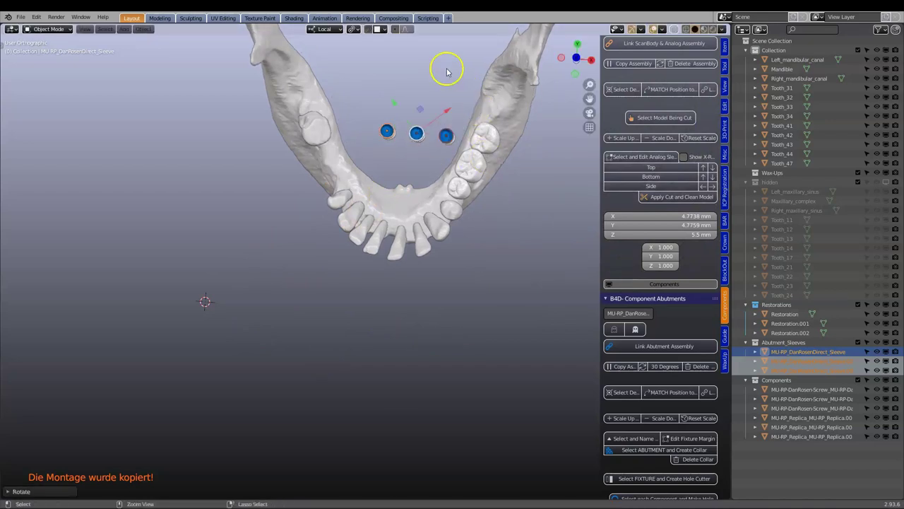
{"action": "left_click", "coordinate": [353, 29]}
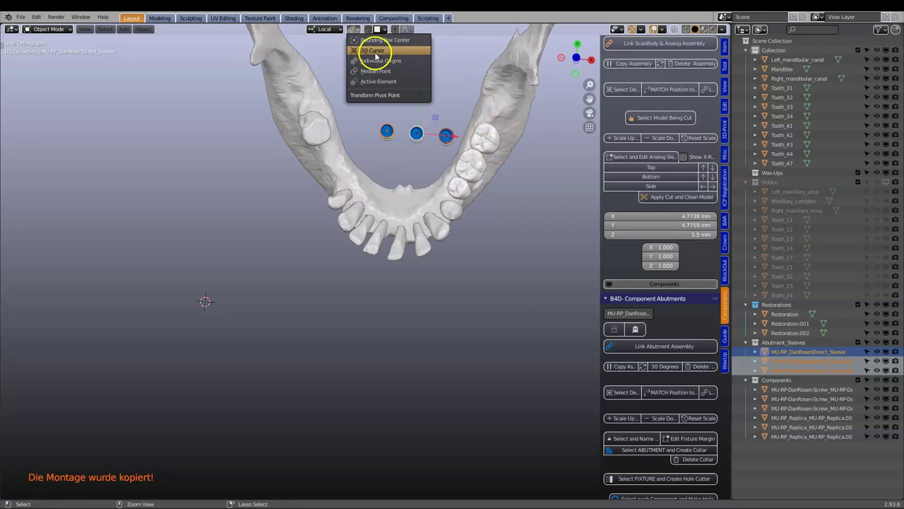
{"action": "left_click", "coordinate": [377, 82]}
{"action": "key", "text": "r"}
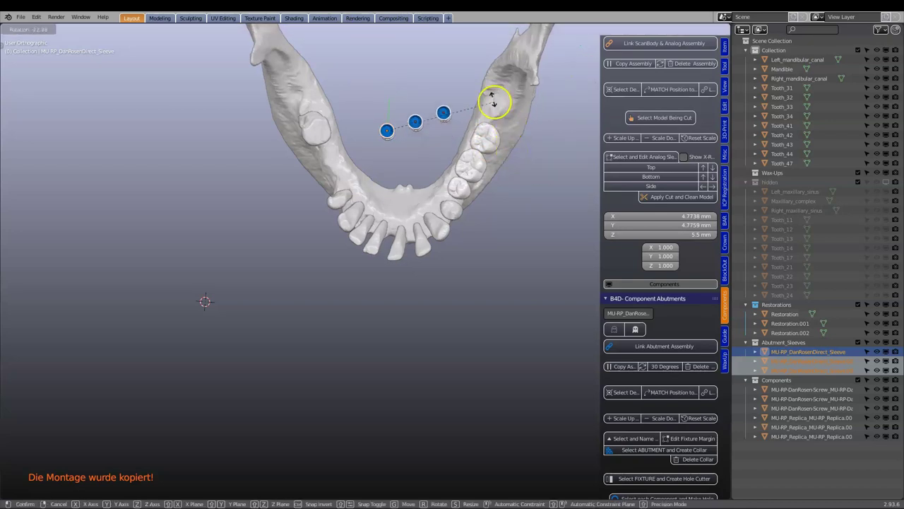
{"action": "left_click", "coordinate": [416, 57]}
Move the three assemblies onto the replacement teeth and fine-tune their rotation to follow the arch.
{"action": "key", "text": "g"}
{"action": "left_click", "coordinate": [461, 167]}
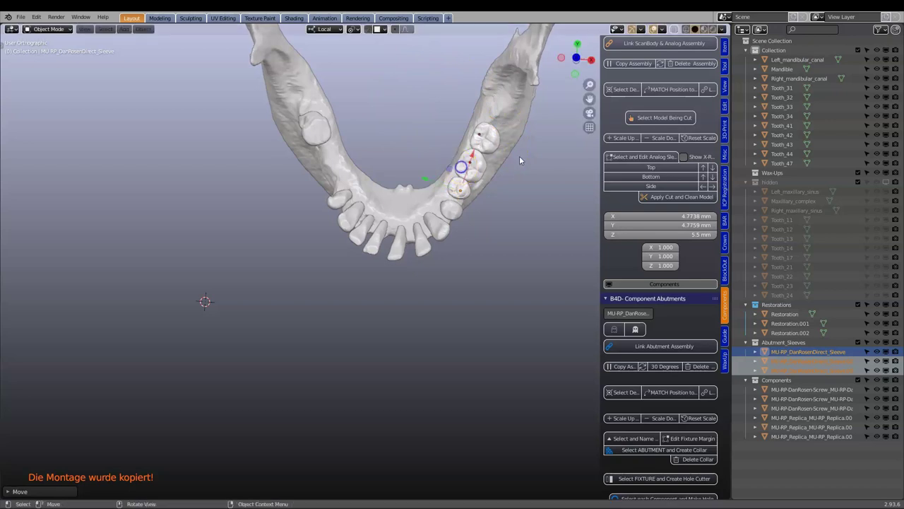
{"action": "key", "text": "r"}
{"action": "left_click", "coordinate": [541, 160]}
Adjust the height of the three assemblies so the sleeves sit inside the replacement teeth.
{"action": "middle_click_drag", "start_coordinate": [388, 201], "coordinate": [406, 194]}
{"action": "left_click_drag", "start_coordinate": [439, 150], "coordinate": [433, 36]}
{"action": "middle_click_drag", "start_coordinate": [459, 71], "coordinate": [379, 264], "text": "shift"}
Hide the front restoration and raise its abutment assembly along the implant axis.
{"action": "scroll", "coordinate": [383, 211], "scroll_direction": "up", "scroll_amount": 3}
{"action": "scroll", "coordinate": [377, 170], "scroll_direction": "up", "scroll_amount": 2}
{"action": "scroll", "coordinate": [376, 171], "scroll_direction": "up", "scroll_amount": 1}
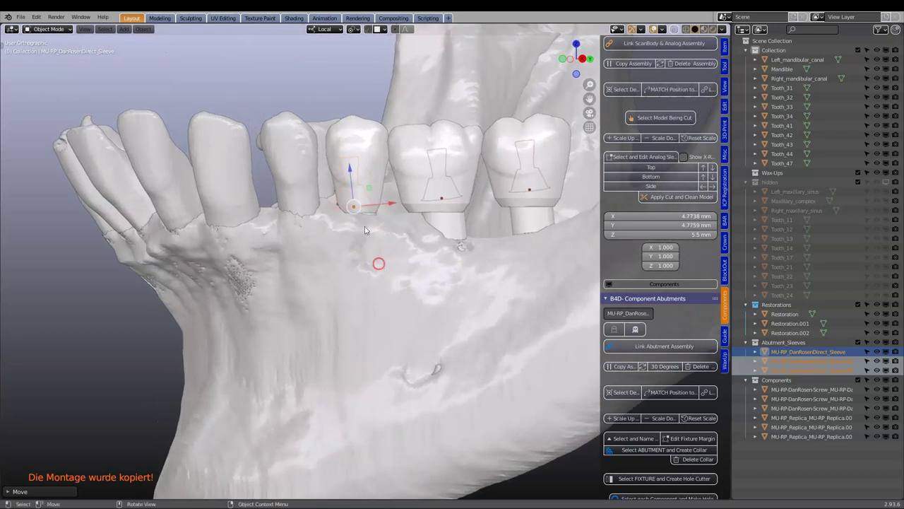
{"action": "left_click", "coordinate": [362, 138]}
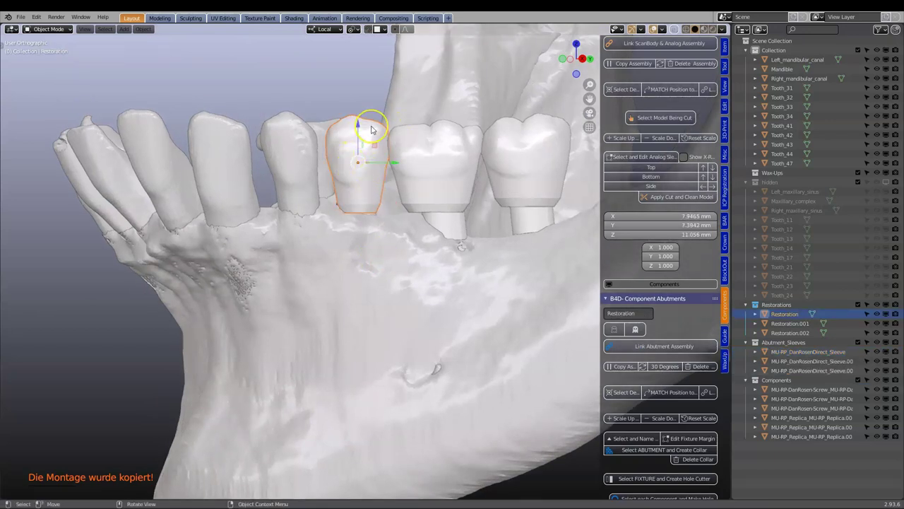
{"action": "key", "text": "h"}
{"action": "left_click", "coordinate": [353, 186]}
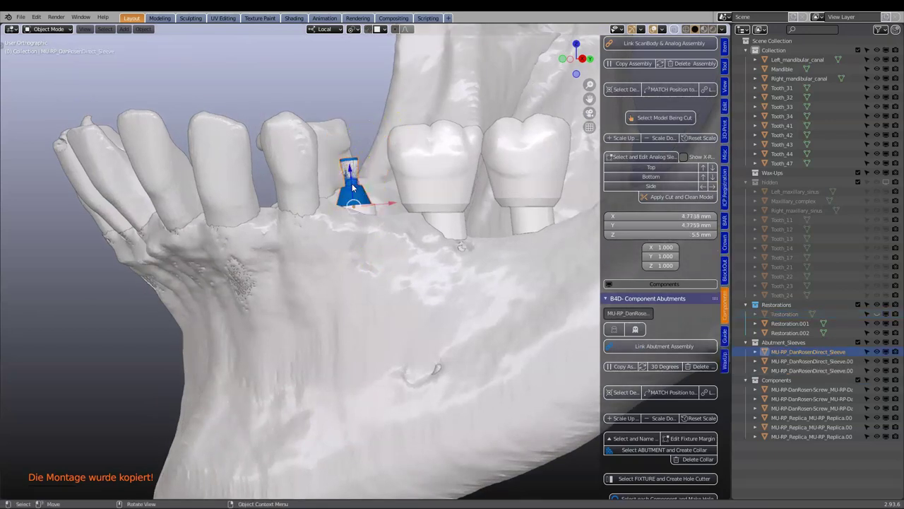
{"action": "left_click_drag", "start_coordinate": [352, 186], "coordinate": [349, 150]}
Shift the front abutment assembly so it is centred on the ridge behind the last natural left tooth.
{"action": "scroll", "coordinate": [335, 200], "scroll_direction": "up", "scroll_amount": 1}
{"action": "middle_click_drag", "start_coordinate": [369, 185], "coordinate": [492, 266]}
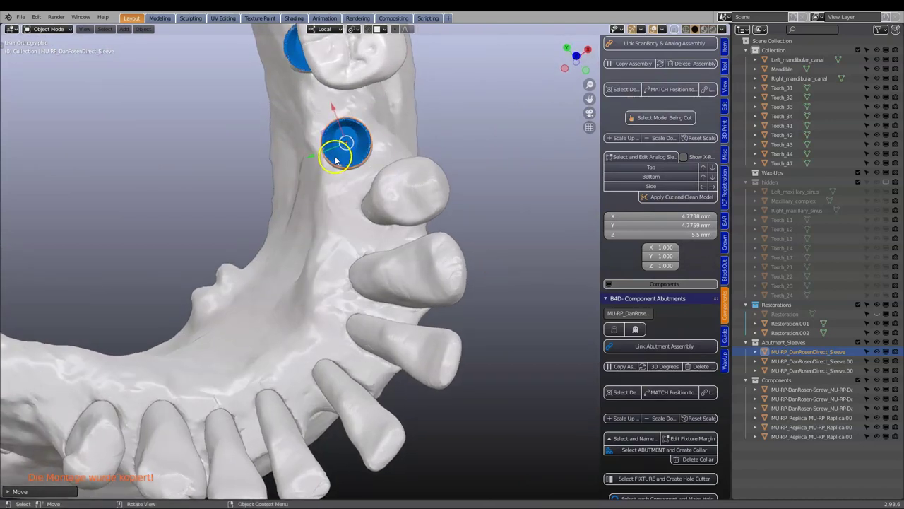
{"action": "key", "text": "g"}
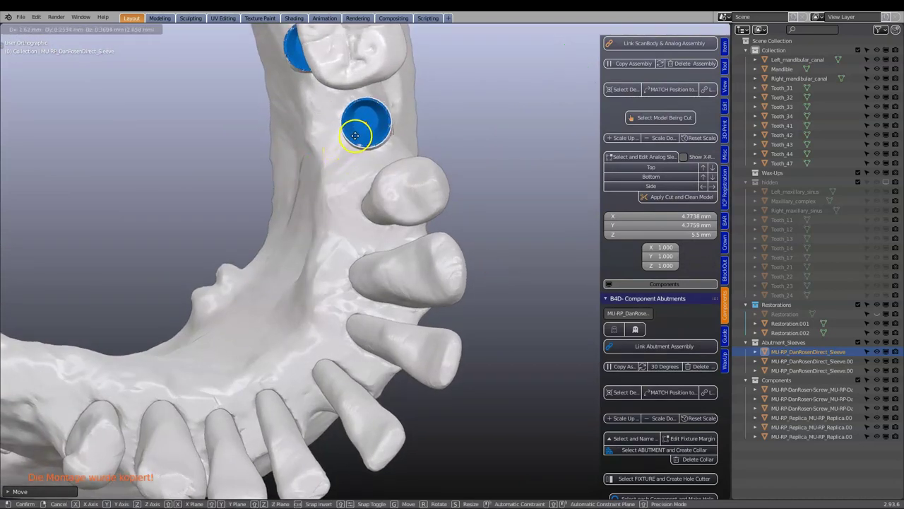
{"action": "left_click", "coordinate": [355, 135]}
{"action": "middle_click_drag", "start_coordinate": [361, 131], "coordinate": [379, 155]}
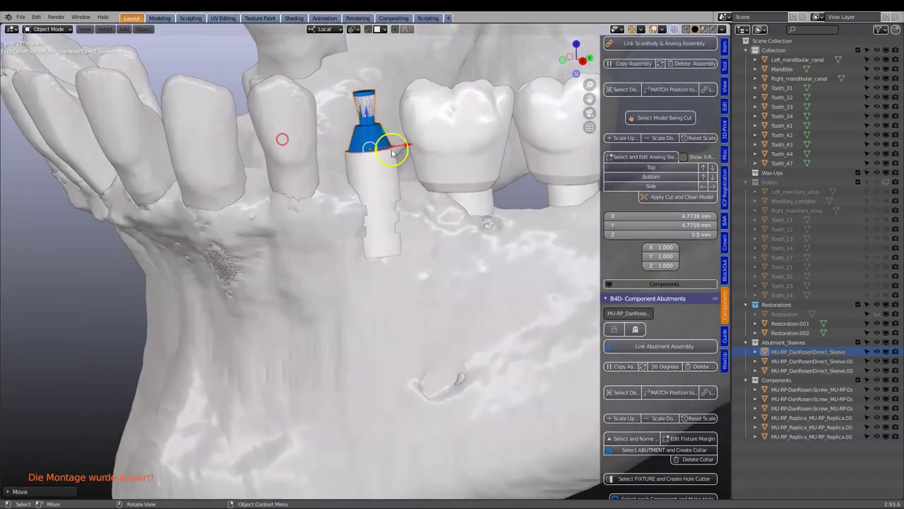
Hide the middle restoration and move its abutment assembly toward the centre of the ridge.
{"action": "left_click", "coordinate": [465, 125]}
{"action": "key", "text": "h"}
{"action": "left_click", "coordinate": [461, 150]}
{"action": "middle_click_drag", "start_coordinate": [478, 151], "coordinate": [537, 207]}
{"action": "left_click_drag", "start_coordinate": [480, 168], "coordinate": [499, 162]}
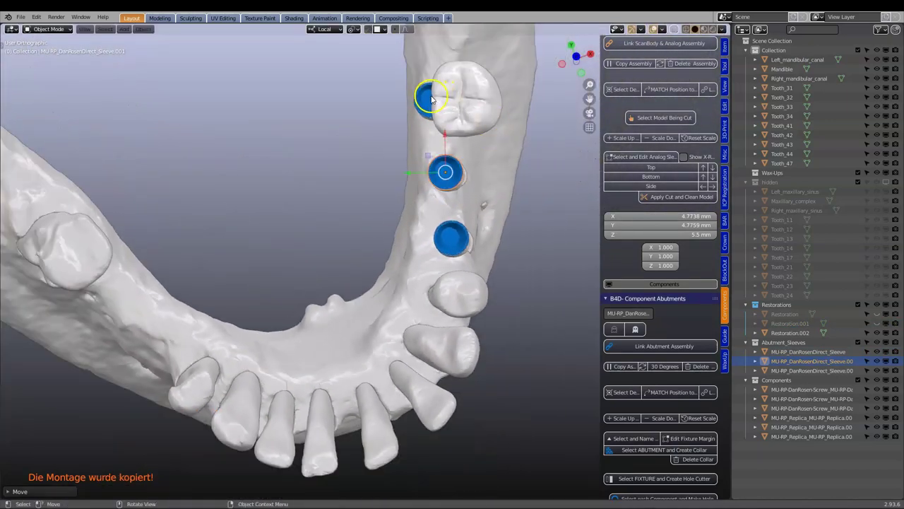
Move the rear abutment assembly under the last molar and nudge the middle one into line.
{"action": "left_click", "coordinate": [434, 98]}
{"action": "key", "text": "g"}
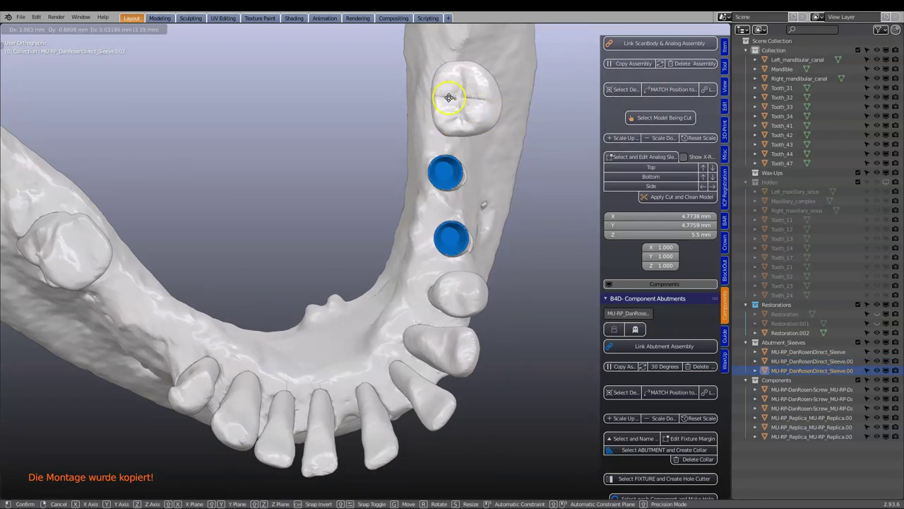
{"action": "left_click_drag", "start_coordinate": [450, 98], "coordinate": [449, 98]}
{"action": "left_click_drag", "start_coordinate": [446, 172], "coordinate": [449, 175]}
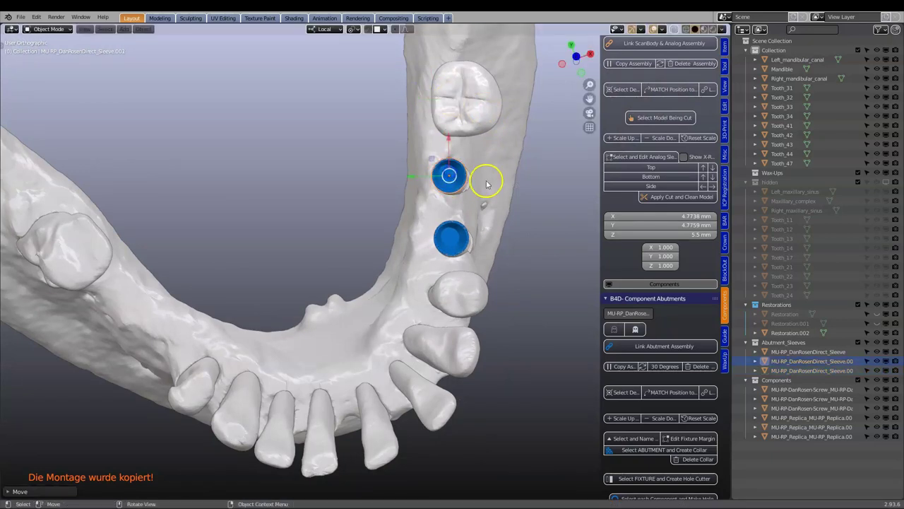
Unhide the front and middle restorations and check how the abutment assemblies fit beneath the teeth.
{"action": "key", "text": "alt+h"}
{"action": "middle_click_drag", "start_coordinate": [485, 183], "coordinate": [388, 115]}
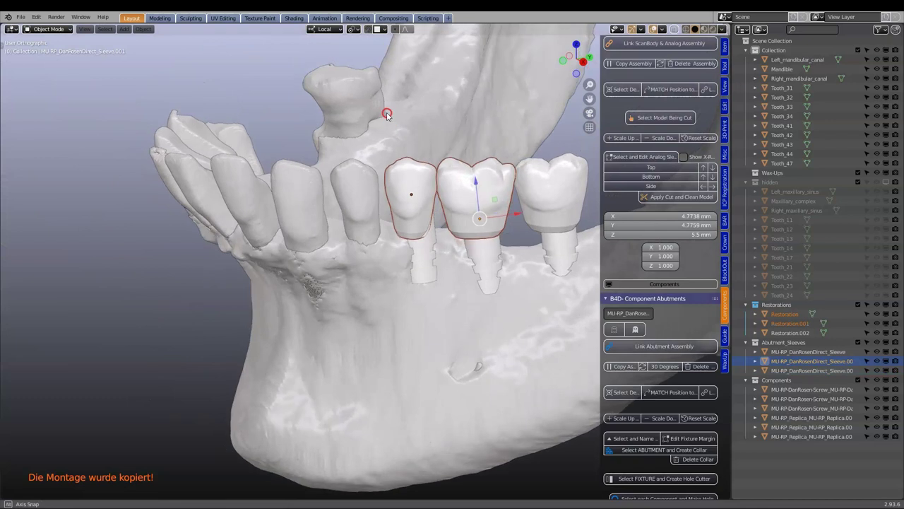
{"action": "scroll", "coordinate": [396, 142], "scroll_direction": "up", "scroll_amount": 5}
Hide all three restorations to expose the abutment assemblies.
{"action": "left_click", "coordinate": [340, 155]}
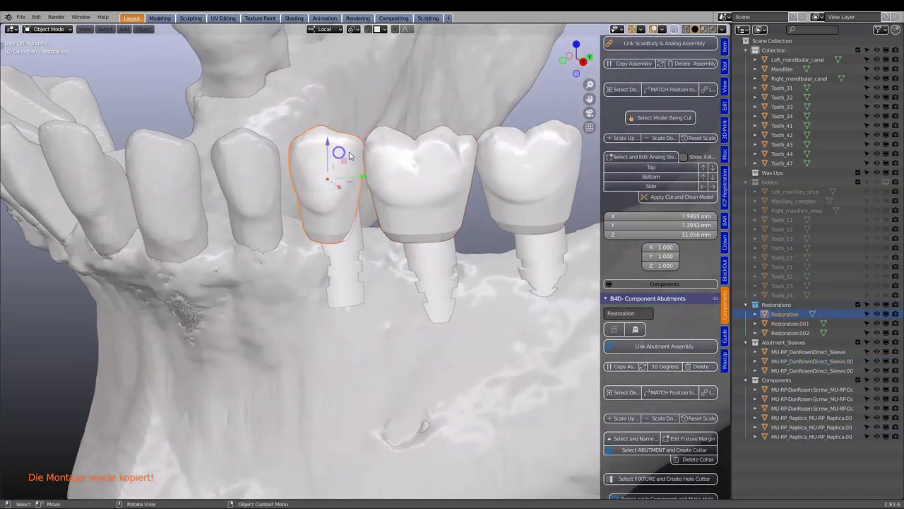
{"action": "left_click", "coordinate": [434, 142], "text": "shift"}
{"action": "left_click", "coordinate": [499, 147], "text": "shift"}
{"action": "key", "text": "h"}
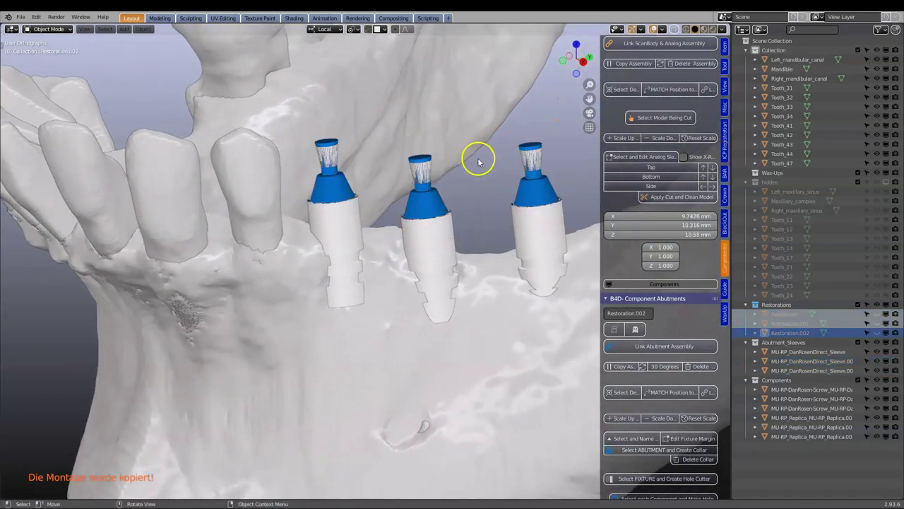
Lower the rear abutment assembly and reposition the middle one along its axis to even out their heights.
{"action": "left_click", "coordinate": [424, 195]}
{"action": "middle_click_drag", "start_coordinate": [425, 196], "coordinate": [442, 194]}
{"action": "left_click", "coordinate": [541, 192]}
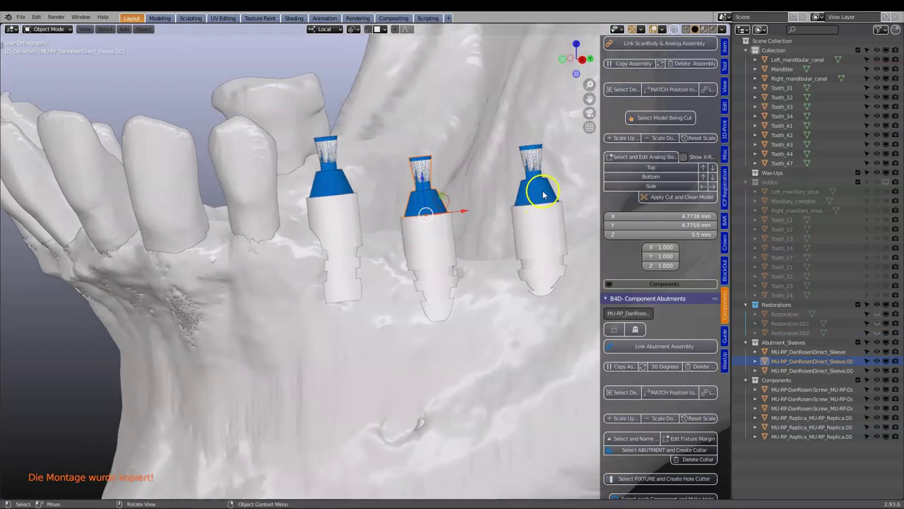
{"action": "left_click_drag", "start_coordinate": [534, 173], "coordinate": [471, 210]}
{"action": "left_click", "coordinate": [424, 207]}
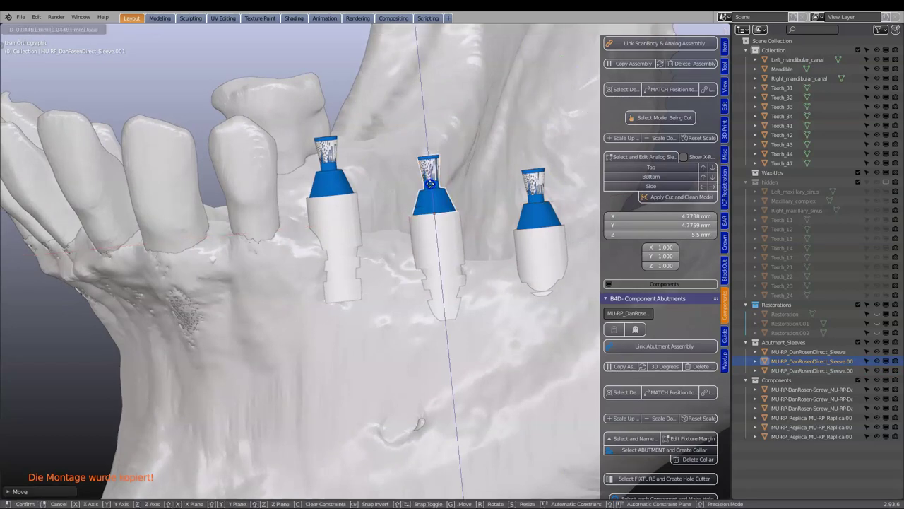
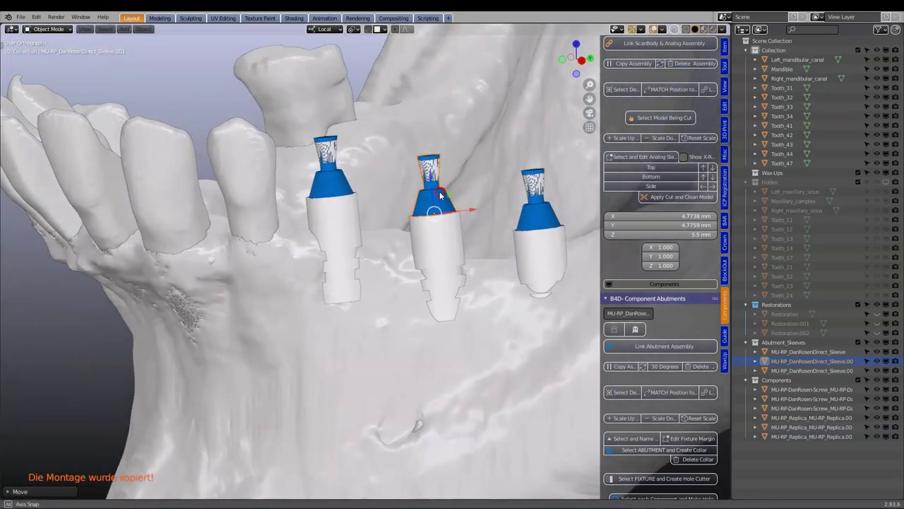
Name the mandible as the lower model and create an offset model from it in the BlockOut module.
{"action": "scroll", "coordinate": [482, 299], "scroll_direction": "down", "scroll_amount": 1}
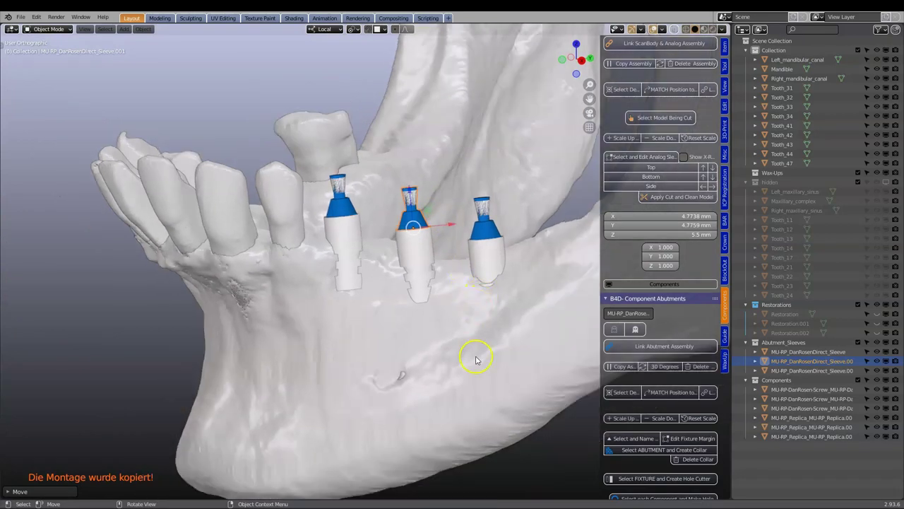
{"action": "left_click", "coordinate": [476, 355]}
{"action": "middle_click_drag", "start_coordinate": [448, 313], "coordinate": [395, 301], "text": "shift"}
{"action": "scroll", "coordinate": [394, 301], "scroll_direction": "down", "scroll_amount": 1}
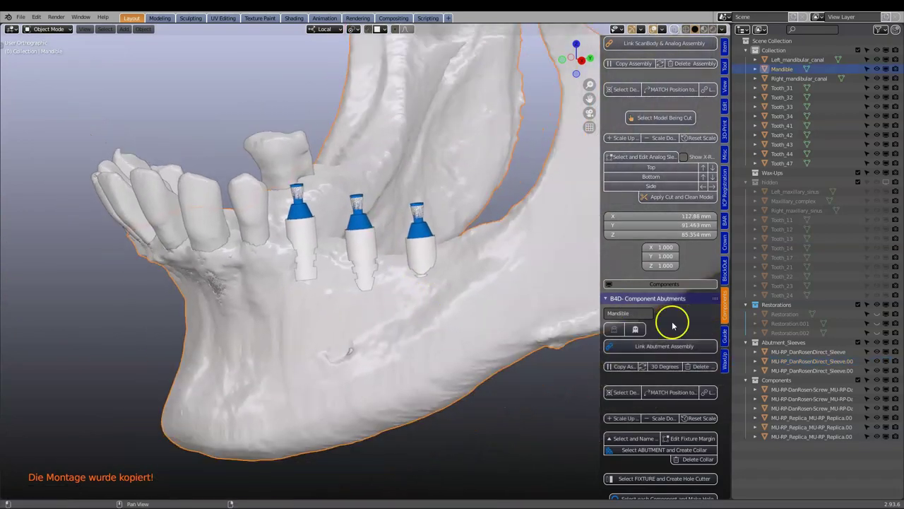
{"action": "left_click", "coordinate": [727, 266]}
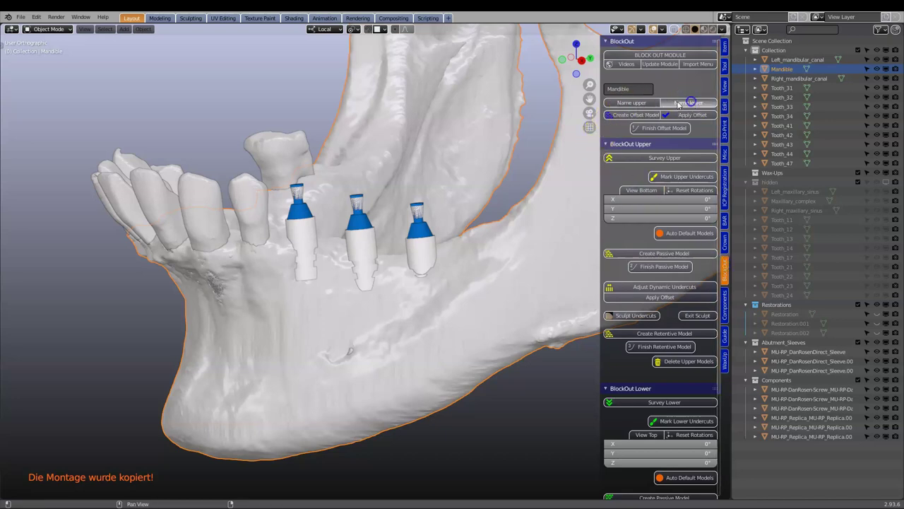
{"action": "left_click", "coordinate": [678, 105]}
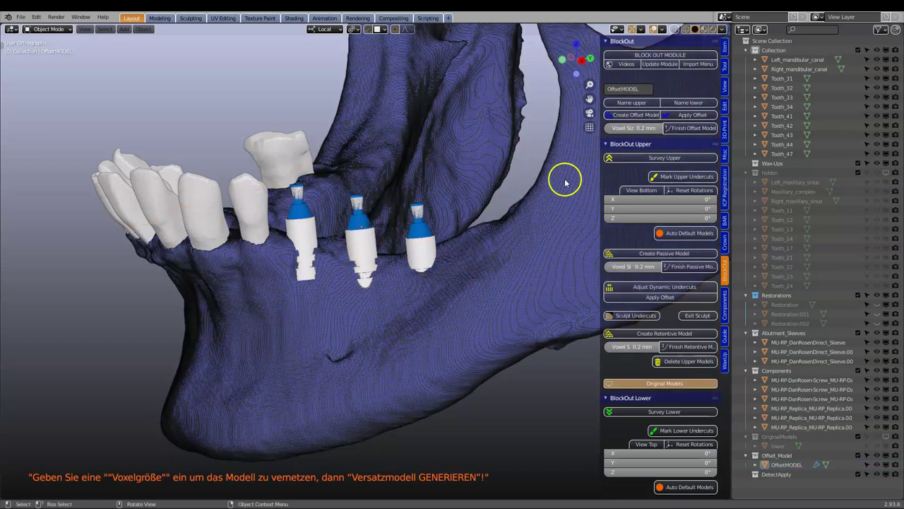
Set the offset model's voxel size to 0.3 mm and finish the offset model.
{"action": "scroll", "coordinate": [545, 189], "scroll_direction": "up", "scroll_amount": 4}
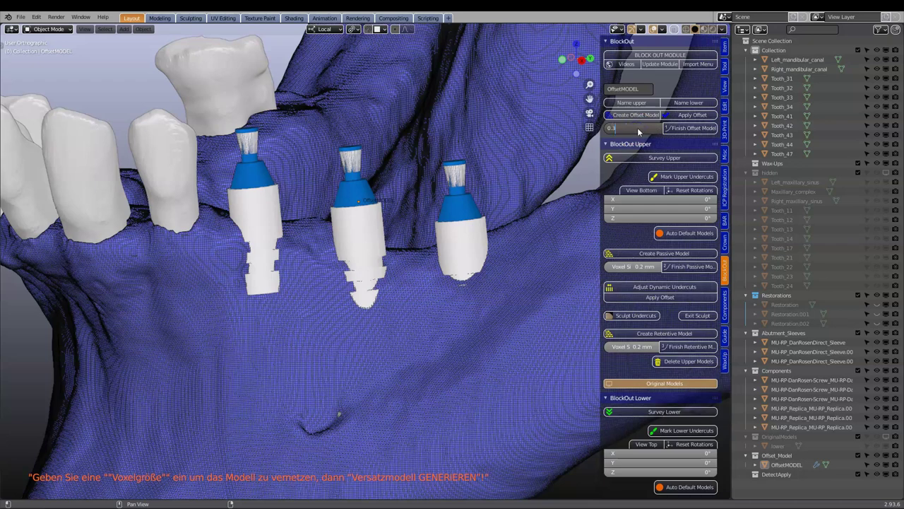
{"action": "key", "text": "Return"}
{"action": "left_click", "coordinate": [693, 128]}
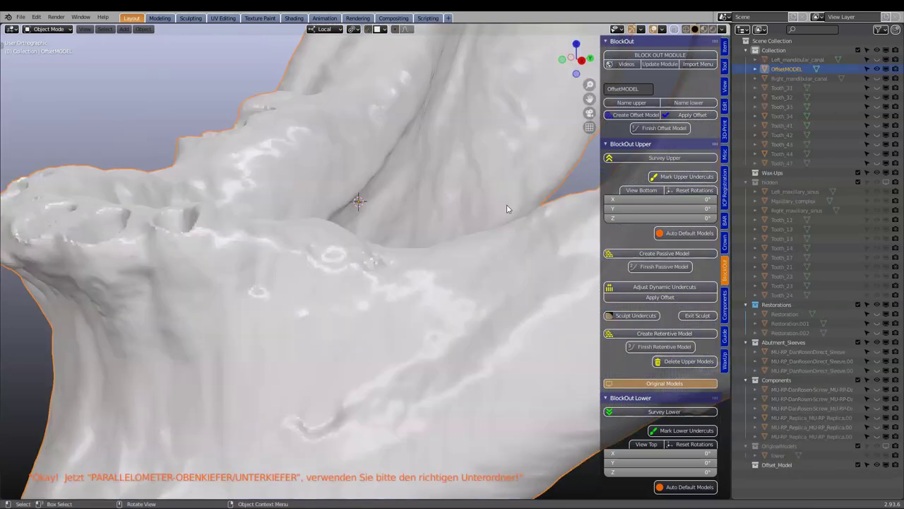
Unhide the teeth, restorations and abutment assemblies, leaving only the offset mandible selected.
{"action": "scroll", "coordinate": [507, 205], "scroll_direction": "down", "scroll_amount": 4}
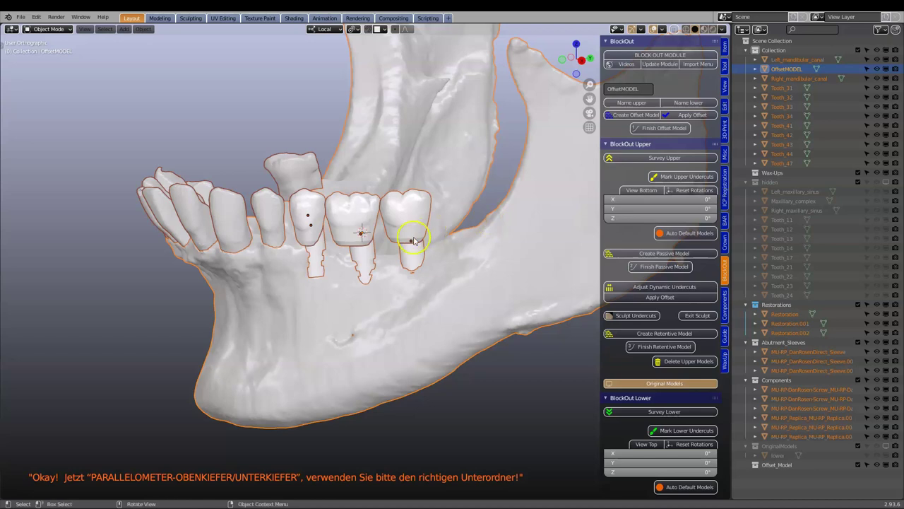
{"action": "middle_click_drag", "start_coordinate": [313, 195], "coordinate": [316, 205]}
{"action": "left_click", "coordinate": [346, 327]}
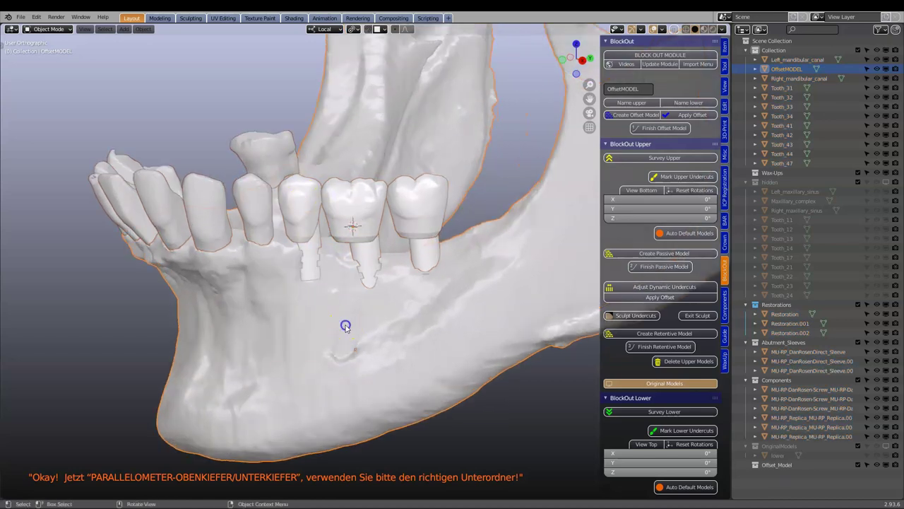
{"action": "middle_click_drag", "start_coordinate": [336, 311], "coordinate": [337, 302]}
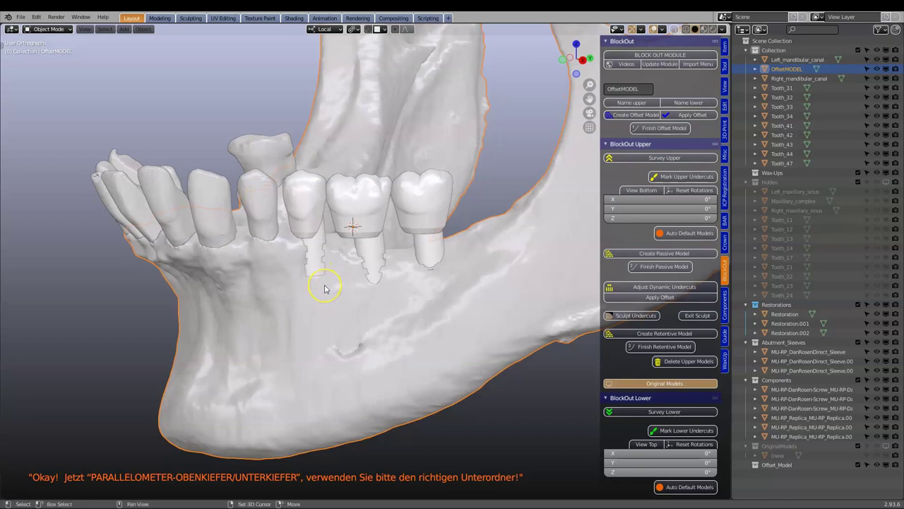
Name the offset mandible as the target model and start a Paint-On-Layer on it.
{"action": "left_click", "coordinate": [725, 342]}
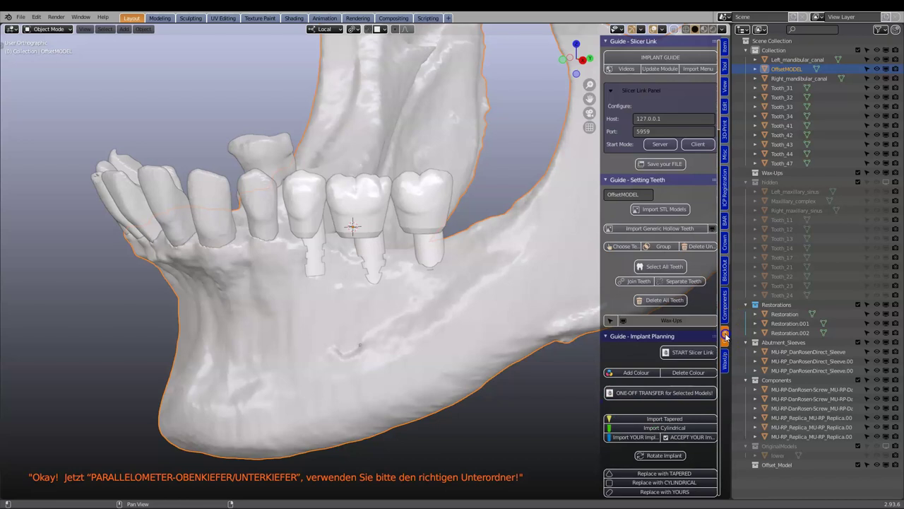
{"action": "scroll", "coordinate": [657, 249], "scroll_direction": "down", "scroll_amount": 15}
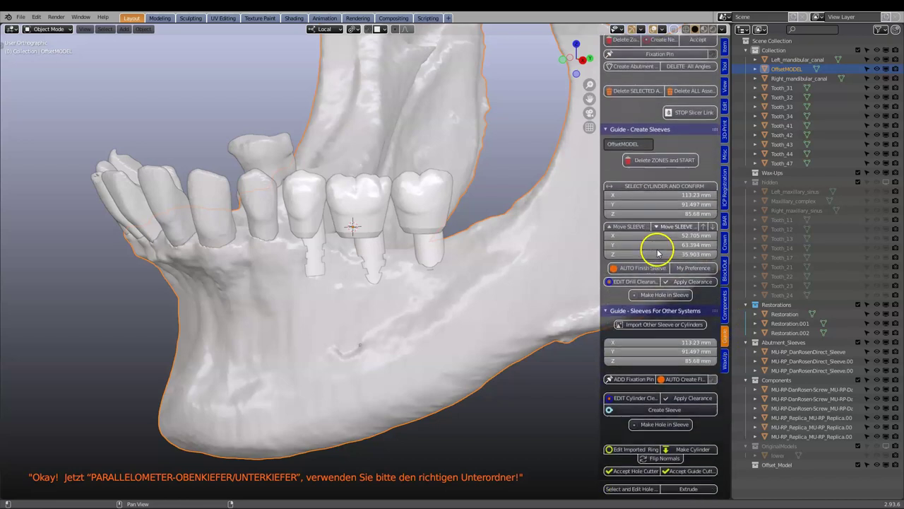
{"action": "scroll", "coordinate": [657, 249], "scroll_direction": "down", "scroll_amount": 12}
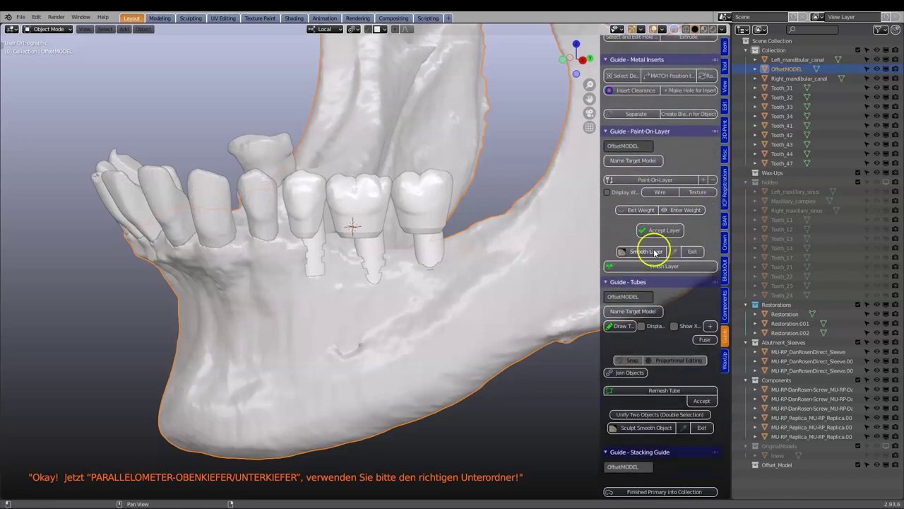
{"action": "left_click", "coordinate": [633, 161]}
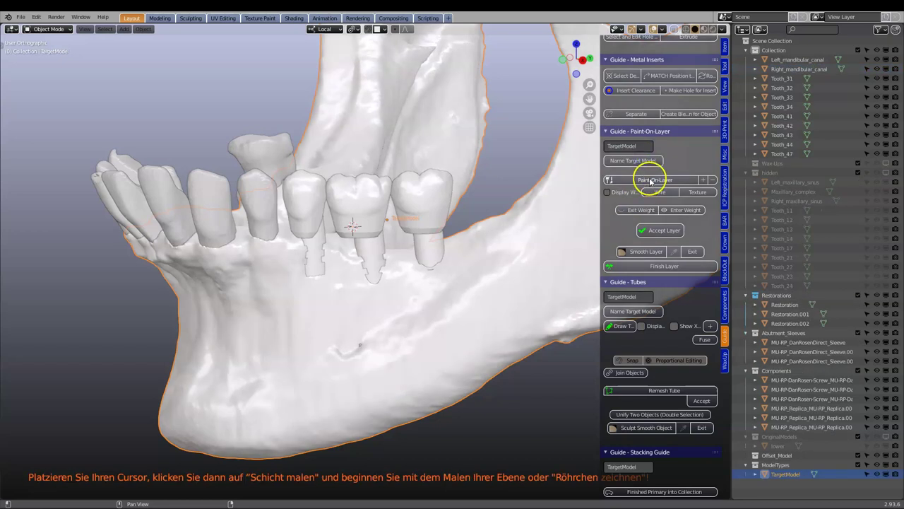
{"action": "left_click", "coordinate": [651, 181]}
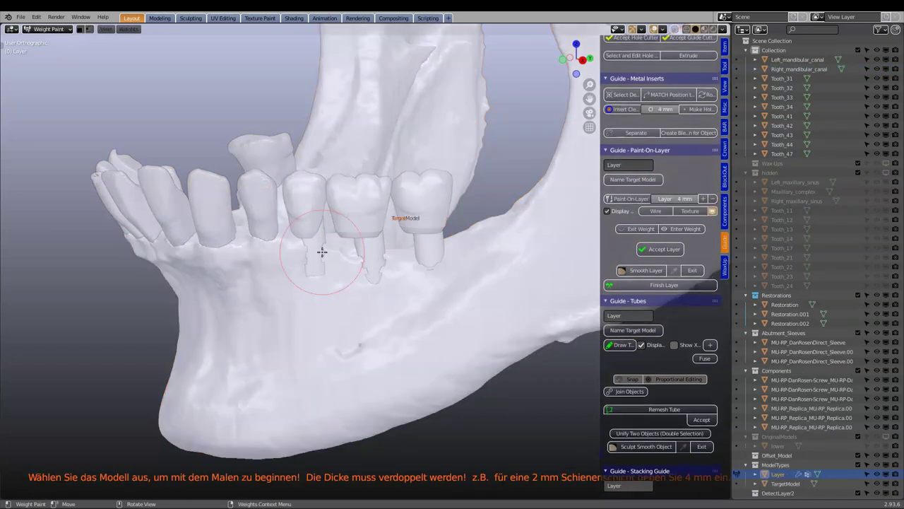
Turn off the fading of inactive geometry in the viewport overlays.
{"action": "scroll", "coordinate": [320, 253], "scroll_direction": "up", "scroll_amount": 2}
{"action": "left_click", "coordinate": [662, 30]}
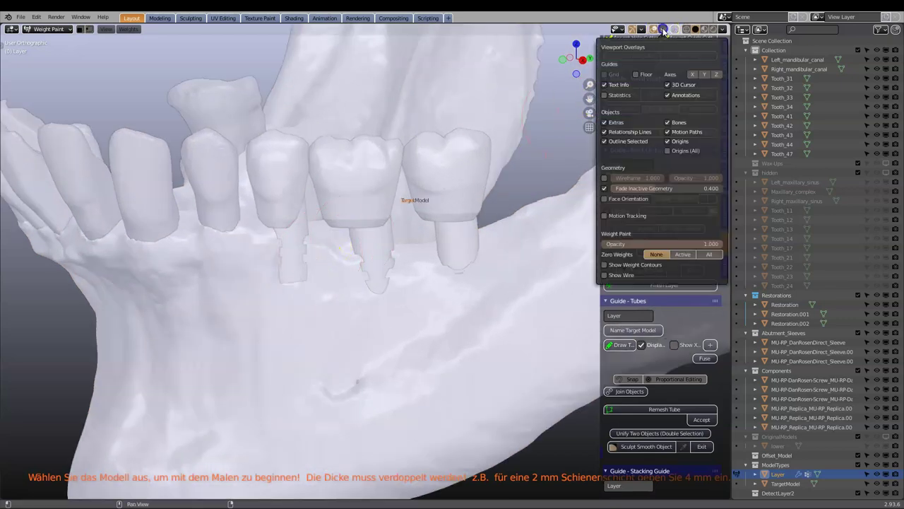
{"action": "left_click", "coordinate": [604, 188]}
{"action": "scroll", "coordinate": [289, 235], "scroll_direction": "up", "scroll_amount": 2}
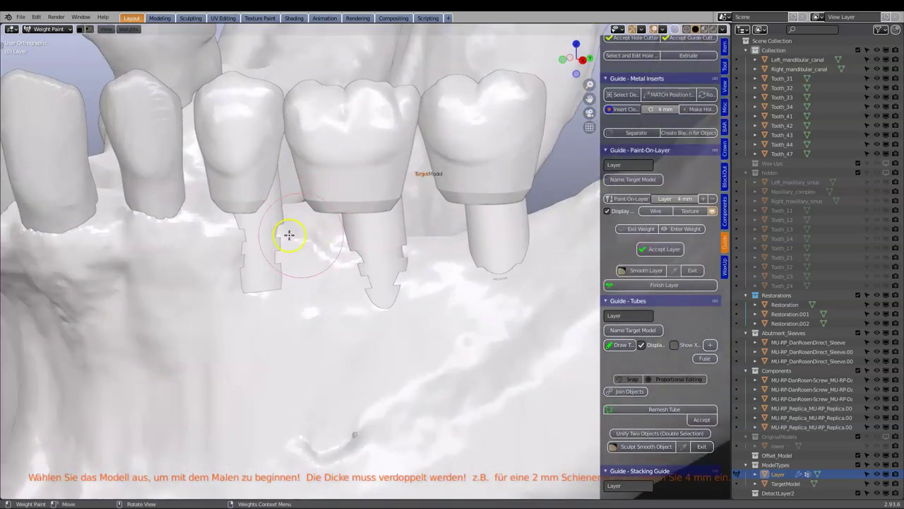
Paint the layer along the cheek side of the ridge, with one upright reaching each of the three implants.
{"action": "mouse_move", "coordinate": [257, 226]}
{"action": "left_mouse_down"}
{"action": "mouse_move", "coordinate": [267, 317]}
{"action": "mouse_move", "coordinate": [290, 330]}
{"action": "mouse_move", "coordinate": [357, 331]}
{"action": "mouse_move", "coordinate": [377, 300]}
{"action": "mouse_move", "coordinate": [364, 244]}
{"action": "mouse_move", "coordinate": [431, 325]}
{"action": "mouse_move", "coordinate": [495, 332]}
{"action": "mouse_move", "coordinate": [505, 253]}
{"action": "left_mouse_up"}
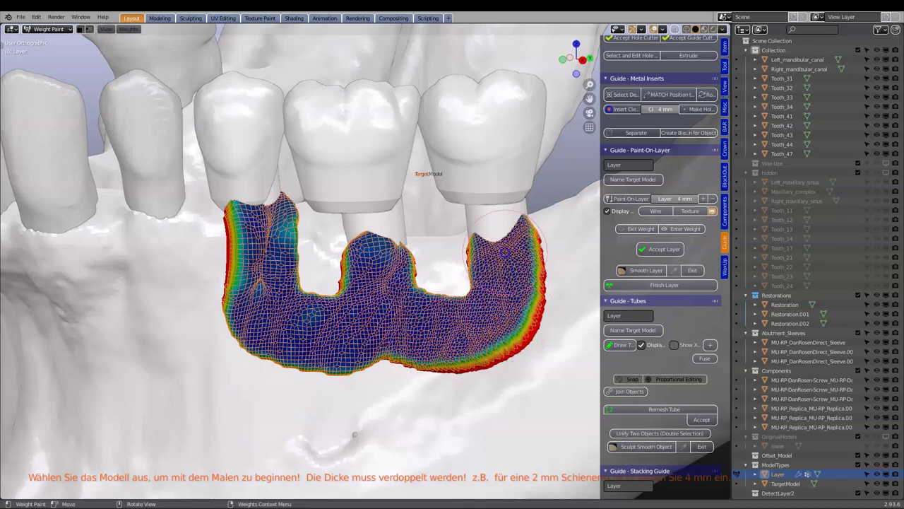
{"action": "mouse_move", "coordinate": [504, 250]}
{"action": "middle_mouse_down"}
{"action": "mouse_move", "coordinate": [374, 303]}
{"action": "mouse_move", "coordinate": [311, 306]}
{"action": "middle_mouse_up"}
{"action": "scroll", "coordinate": [312, 306], "scroll_direction": "up", "scroll_amount": 3}
Paint the layer along the tongue side of the ridge, linking the three implants below the gaps.
{"action": "mouse_move", "coordinate": [273, 311]}
{"action": "left_mouse_down"}
{"action": "mouse_move", "coordinate": [269, 339]}
{"action": "mouse_move", "coordinate": [287, 351]}
{"action": "mouse_move", "coordinate": [301, 389]}
{"action": "mouse_move", "coordinate": [334, 399]}
{"action": "mouse_move", "coordinate": [413, 382]}
{"action": "mouse_move", "coordinate": [422, 332]}
{"action": "mouse_move", "coordinate": [417, 299]}
{"action": "left_mouse_up"}
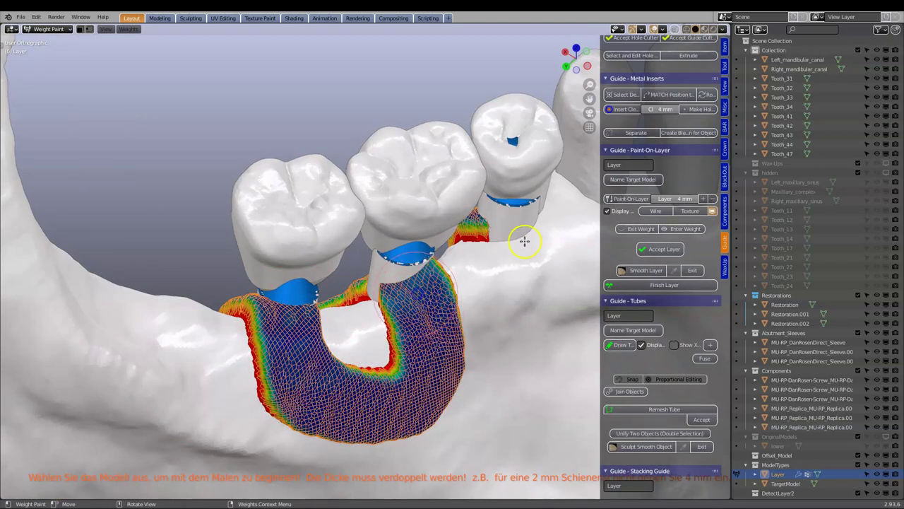
{"action": "mouse_move", "coordinate": [525, 242]}
{"action": "left_mouse_down"}
{"action": "mouse_move", "coordinate": [521, 219]}
{"action": "mouse_move", "coordinate": [558, 275]}
{"action": "mouse_move", "coordinate": [551, 332]}
{"action": "mouse_move", "coordinate": [452, 357]}
{"action": "mouse_move", "coordinate": [426, 378]}
{"action": "left_mouse_up"}
{"action": "scroll", "coordinate": [299, 322], "scroll_direction": "down", "scroll_amount": 2}
{"action": "mouse_move", "coordinate": [299, 323]}
{"action": "middle_mouse_down"}
{"action": "mouse_move", "coordinate": [434, 323]}
{"action": "mouse_move", "coordinate": [521, 303]}
{"action": "mouse_move", "coordinate": [498, 300]}
{"action": "middle_mouse_up"}
Extend the painted layer around the front of the foremost implant, next to the neighbouring natural tooth.
{"action": "scroll", "coordinate": [481, 296], "scroll_direction": "up", "scroll_amount": 2}
{"action": "scroll", "coordinate": [440, 277], "scroll_direction": "up", "scroll_amount": 1}
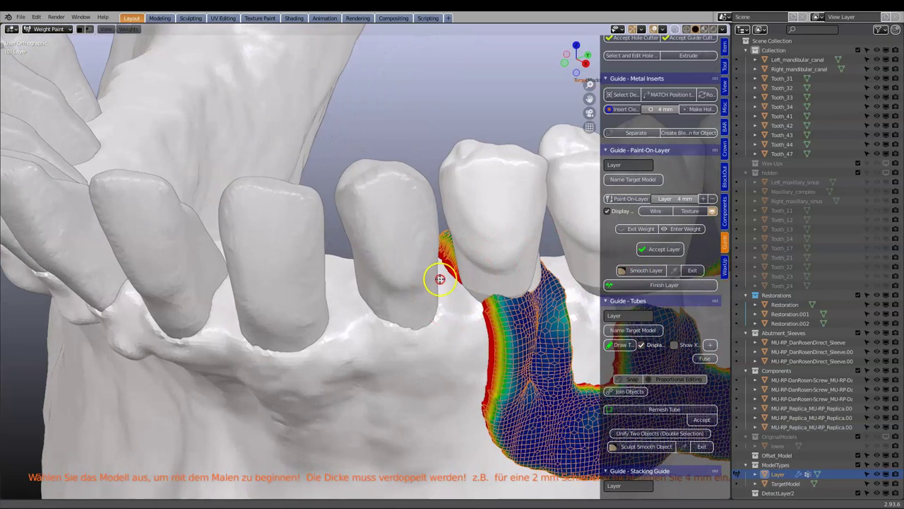
{"action": "scroll", "coordinate": [347, 247], "scroll_direction": "up", "scroll_amount": 2}
{"action": "scroll", "coordinate": [367, 241], "scroll_direction": "up", "scroll_amount": 2}
{"action": "mouse_move", "coordinate": [368, 241]}
{"action": "left_mouse_down"}
{"action": "mouse_move", "coordinate": [384, 244]}
{"action": "mouse_move", "coordinate": [412, 293]}
{"action": "left_mouse_up"}
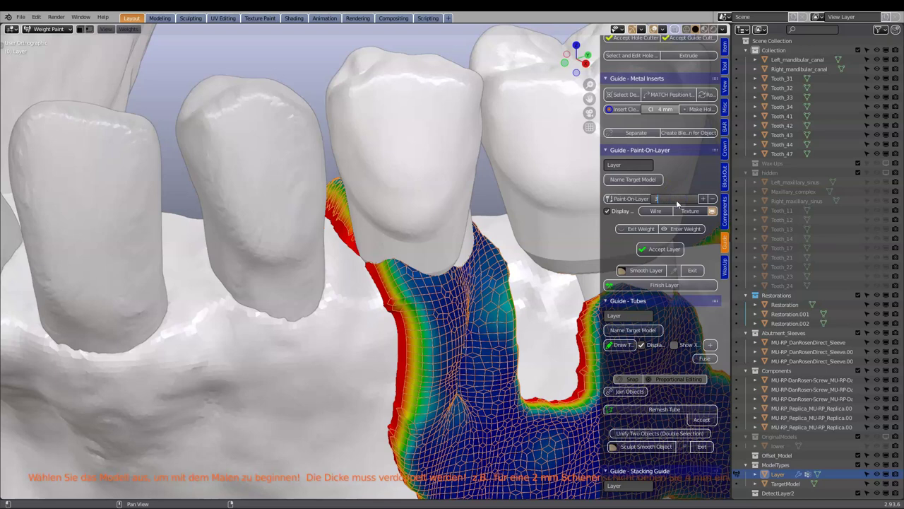
Set the layer thickness to 3 mm.
{"action": "key", "text": "Return"}
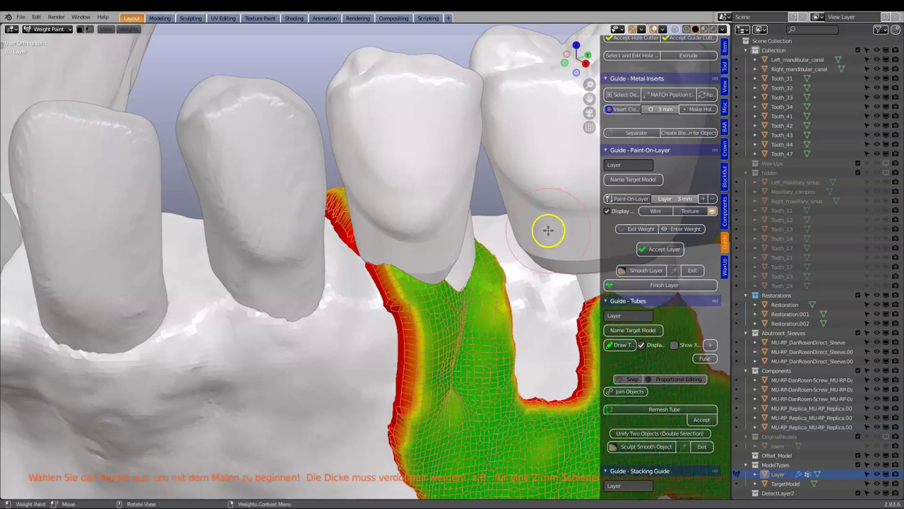
{"action": "scroll", "coordinate": [547, 231], "scroll_direction": "down", "scroll_amount": 2}
{"action": "mouse_move", "coordinate": [461, 233]}
{"action": "middle_mouse_down"}
{"action": "mouse_move", "coordinate": [436, 239]}
{"action": "mouse_move", "coordinate": [442, 247]}
{"action": "mouse_move", "coordinate": [330, 237]}
{"action": "middle_mouse_up"}
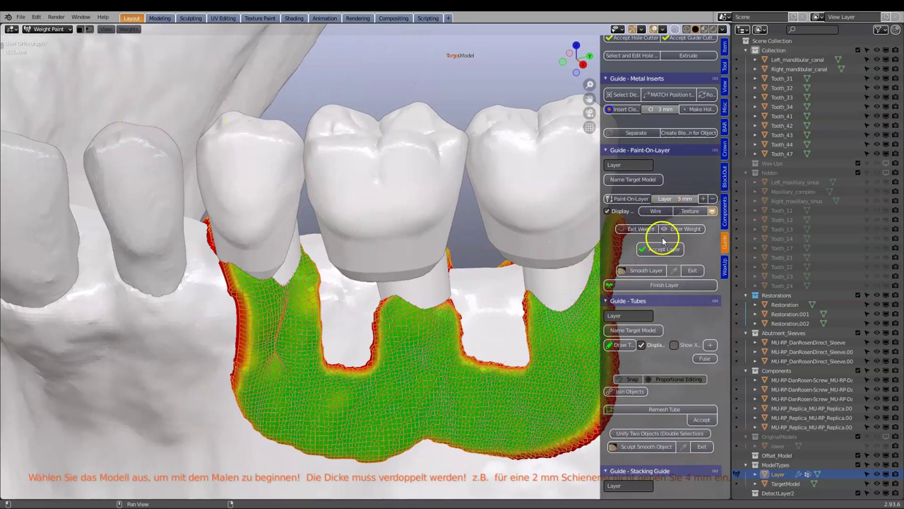
Exit weight painting, hide the three restorations, and resume weight painting on the layer.
{"action": "left_click", "coordinate": [642, 228]}
{"action": "left_click", "coordinate": [264, 175]}
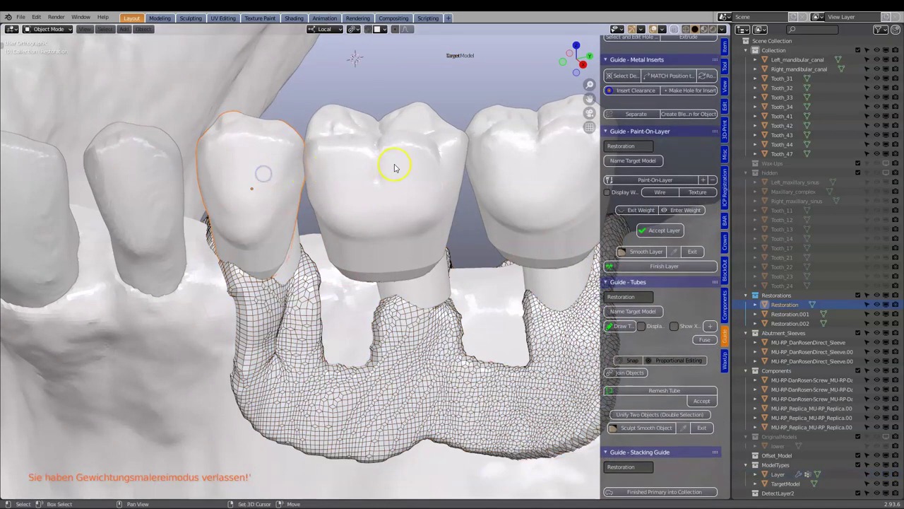
{"action": "left_click", "coordinate": [394, 162], "text": "shift"}
{"action": "left_click", "coordinate": [510, 156], "text": "shift"}
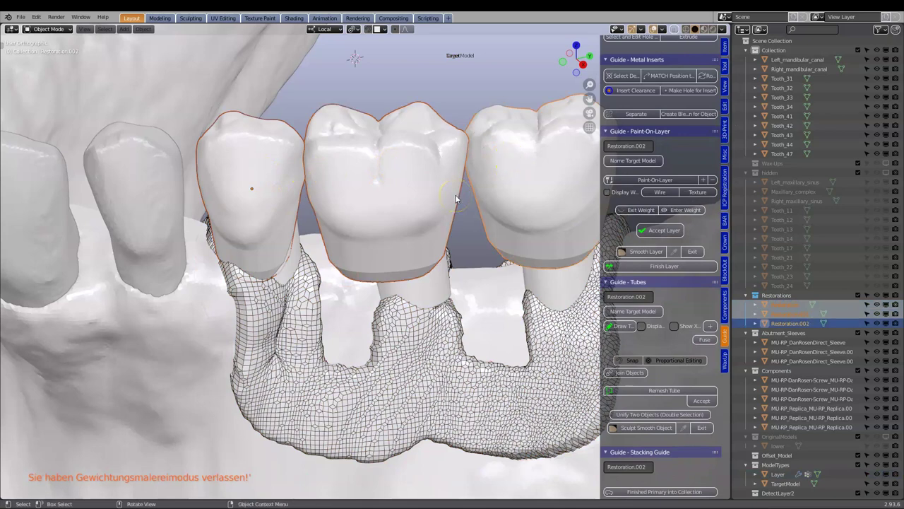
{"action": "key", "text": "h"}
{"action": "left_click", "coordinate": [304, 304]}
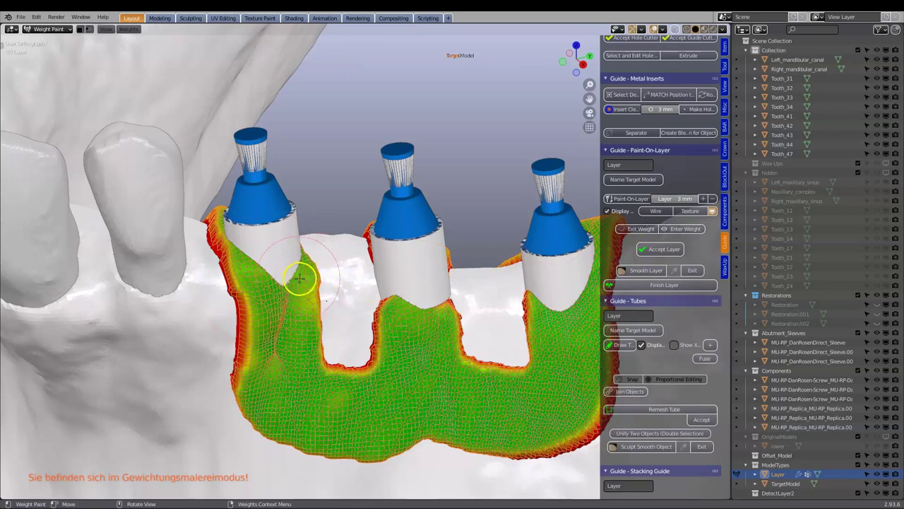
Fill in the painted layer around the three abutments, joining the cheek and tongue sides between the open gaps.
{"action": "middle_click_drag", "start_coordinate": [299, 278], "coordinate": [403, 247]}
{"action": "scroll", "coordinate": [282, 233], "scroll_direction": "up", "scroll_amount": 2}
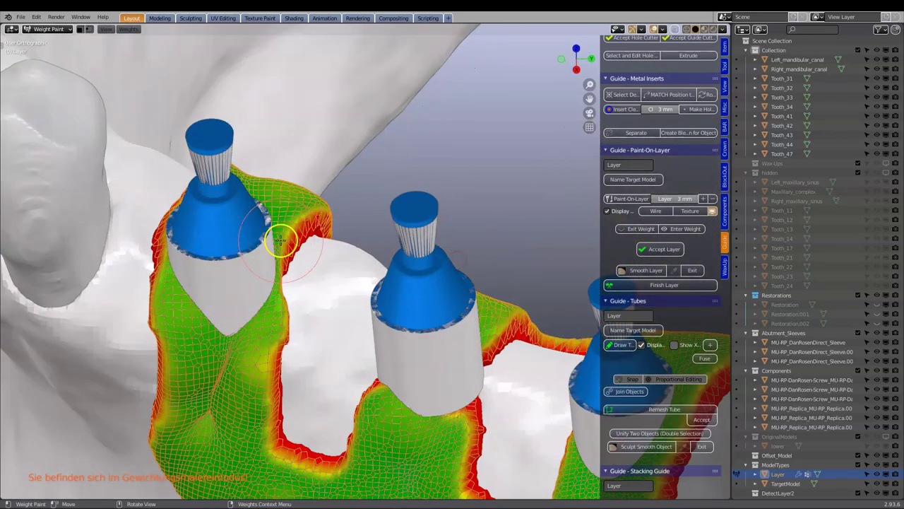
{"action": "middle_click_drag", "start_coordinate": [342, 327], "coordinate": [490, 350]}
{"action": "scroll", "coordinate": [397, 241], "scroll_direction": "up", "scroll_amount": 5}
{"action": "left_click_drag", "start_coordinate": [397, 203], "coordinate": [485, 366]}
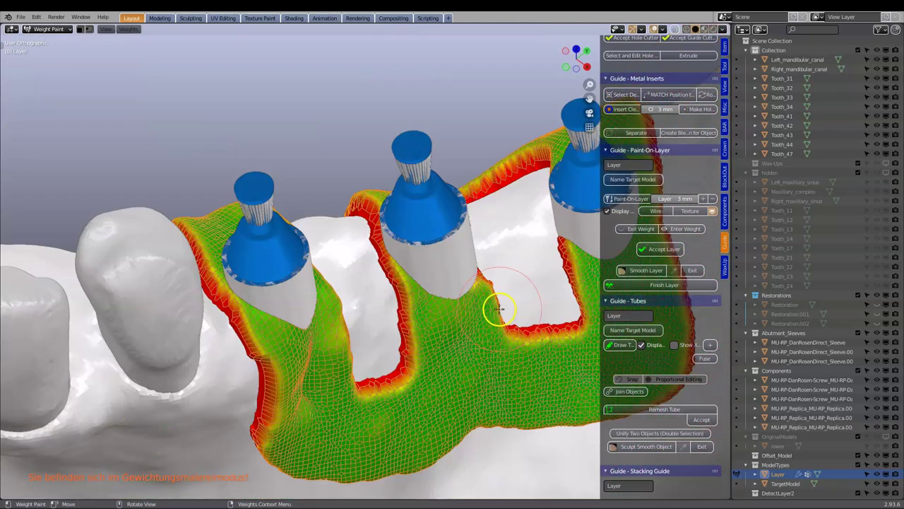
{"action": "mouse_move", "coordinate": [501, 307]}
{"action": "middle_mouse_down"}
{"action": "mouse_move", "coordinate": [428, 309]}
{"action": "mouse_move", "coordinate": [464, 293]}
{"action": "middle_mouse_up"}
{"action": "scroll", "coordinate": [464, 292], "scroll_direction": "up", "scroll_amount": 3}
{"action": "mouse_move", "coordinate": [550, 258]}
{"action": "left_mouse_down"}
{"action": "mouse_move", "coordinate": [494, 343]}
{"action": "mouse_move", "coordinate": [525, 313]}
{"action": "mouse_move", "coordinate": [514, 314]}
{"action": "left_mouse_up"}
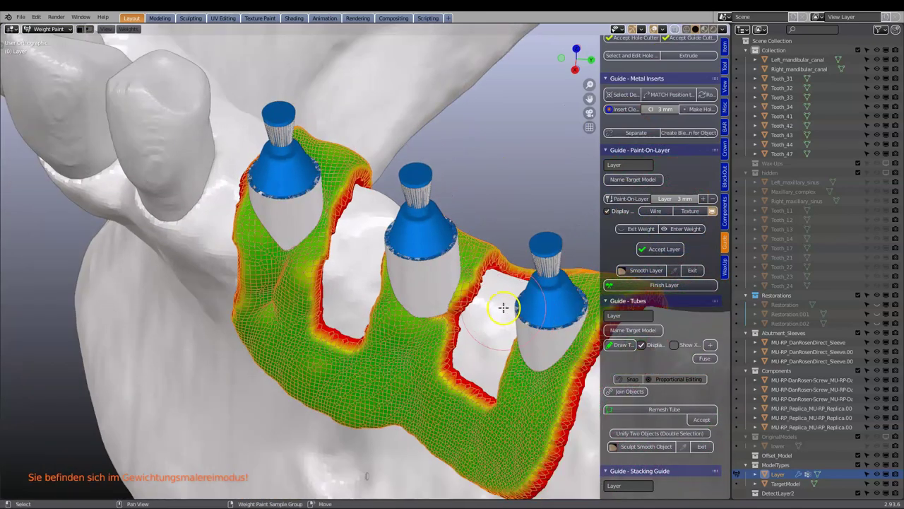
{"action": "middle_click_drag", "start_coordinate": [503, 306], "coordinate": [424, 234]}
{"action": "scroll", "coordinate": [414, 221], "scroll_direction": "up", "scroll_amount": 3}
{"action": "scroll", "coordinate": [414, 221], "scroll_direction": "up", "scroll_amount": 4}
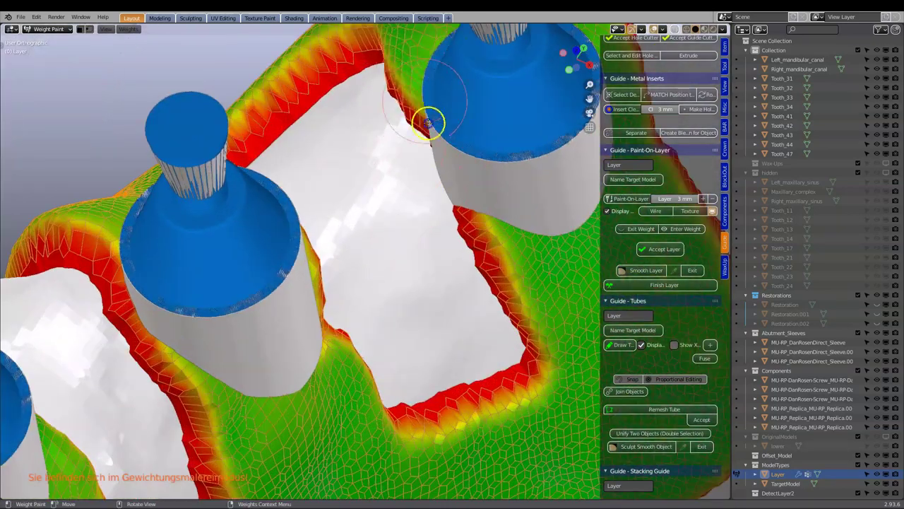
{"action": "mouse_move", "coordinate": [429, 125]}
{"action": "left_mouse_down"}
{"action": "mouse_move", "coordinate": [486, 238]}
{"action": "mouse_move", "coordinate": [507, 258]}
{"action": "left_mouse_up"}
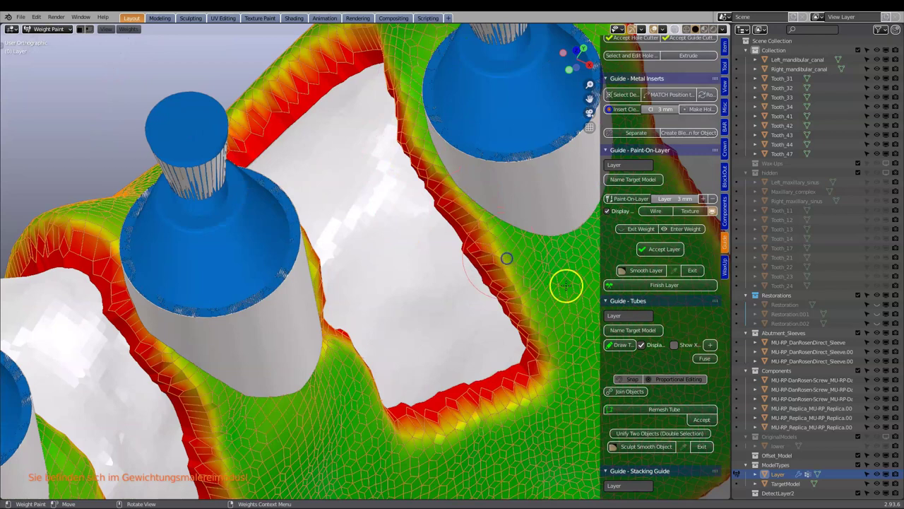
Accept the painted layer and smooth its surface and edges on the cheek side and around the gaps.
{"action": "left_click", "coordinate": [665, 252]}
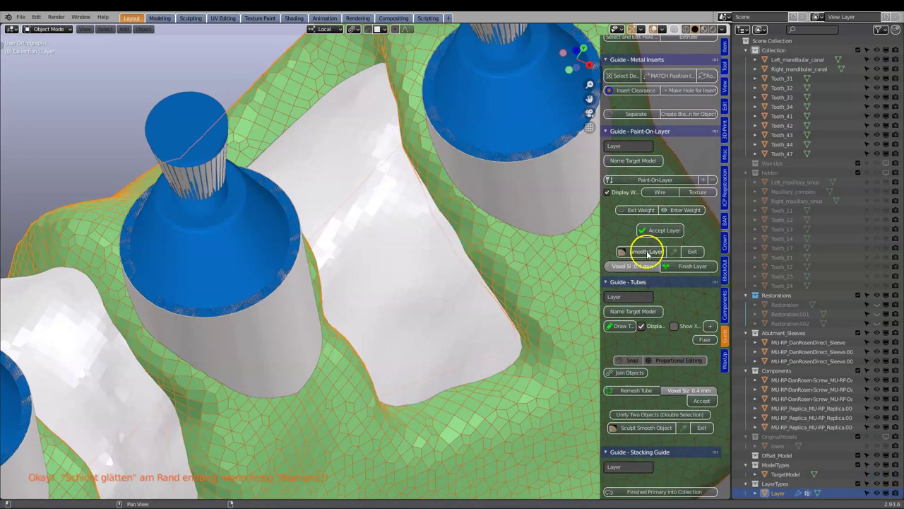
{"action": "left_click", "coordinate": [647, 253]}
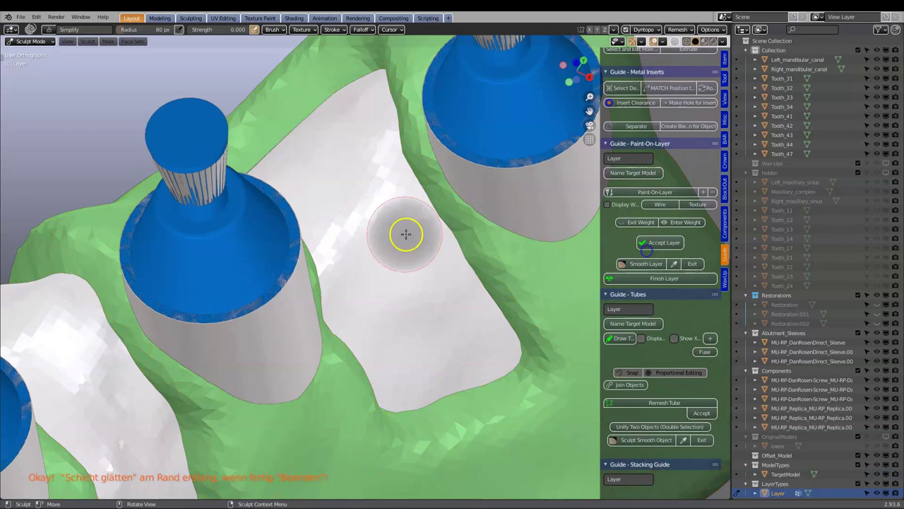
{"action": "scroll", "coordinate": [403, 231], "scroll_direction": "down", "scroll_amount": 3}
{"action": "mouse_move", "coordinate": [409, 301]}
{"action": "left_mouse_down"}
{"action": "mouse_move", "coordinate": [322, 289]}
{"action": "mouse_move", "coordinate": [303, 304]}
{"action": "mouse_move", "coordinate": [400, 323]}
{"action": "mouse_move", "coordinate": [452, 231]}
{"action": "left_mouse_up"}
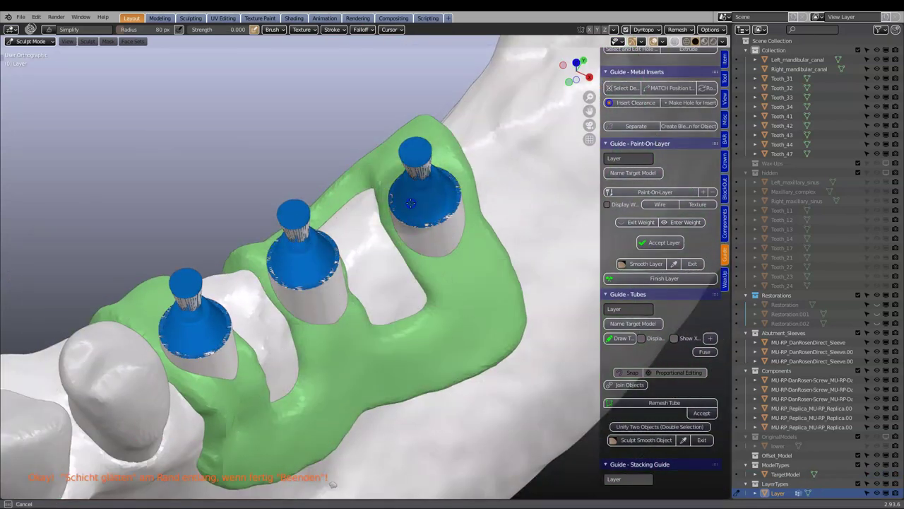
{"action": "mouse_move", "coordinate": [208, 399]}
{"action": "left_mouse_down"}
{"action": "mouse_move", "coordinate": [216, 452]}
{"action": "mouse_move", "coordinate": [274, 413]}
{"action": "left_mouse_up"}
{"action": "middle_click_drag", "start_coordinate": [274, 413], "coordinate": [275, 363]}
Smooth the layer's tongue side and rear end around the uprights, and exit smoothing.
{"action": "middle_click_drag", "start_coordinate": [454, 355], "coordinate": [309, 337]}
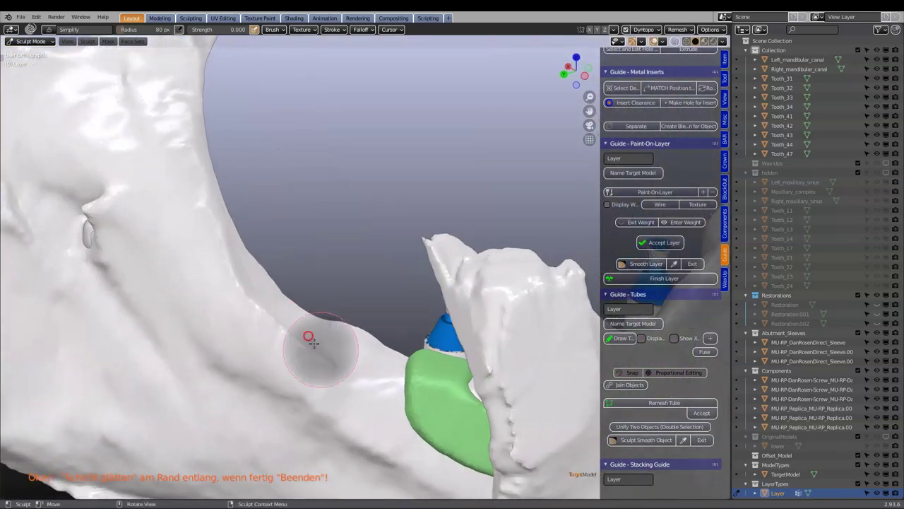
{"action": "mouse_move", "coordinate": [487, 448]}
{"action": "middle_mouse_down"}
{"action": "mouse_move", "coordinate": [299, 282]}
{"action": "mouse_move", "coordinate": [342, 291]}
{"action": "middle_mouse_up"}
{"action": "mouse_move", "coordinate": [342, 290]}
{"action": "left_mouse_down"}
{"action": "mouse_move", "coordinate": [347, 218]}
{"action": "mouse_move", "coordinate": [377, 212]}
{"action": "mouse_move", "coordinate": [422, 298]}
{"action": "mouse_move", "coordinate": [433, 287]}
{"action": "mouse_move", "coordinate": [430, 337]}
{"action": "left_mouse_up"}
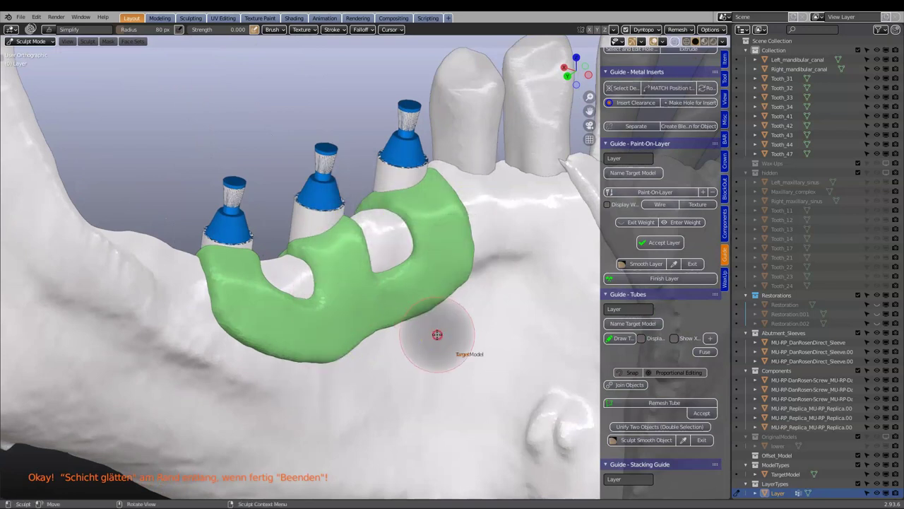
{"action": "middle_click_drag", "start_coordinate": [430, 337], "coordinate": [448, 209]}
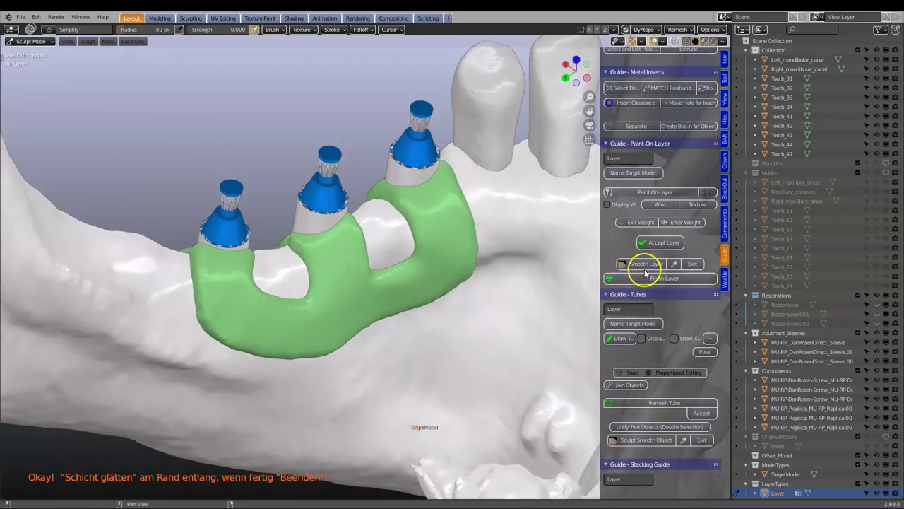
{"action": "left_click", "coordinate": [690, 264]}
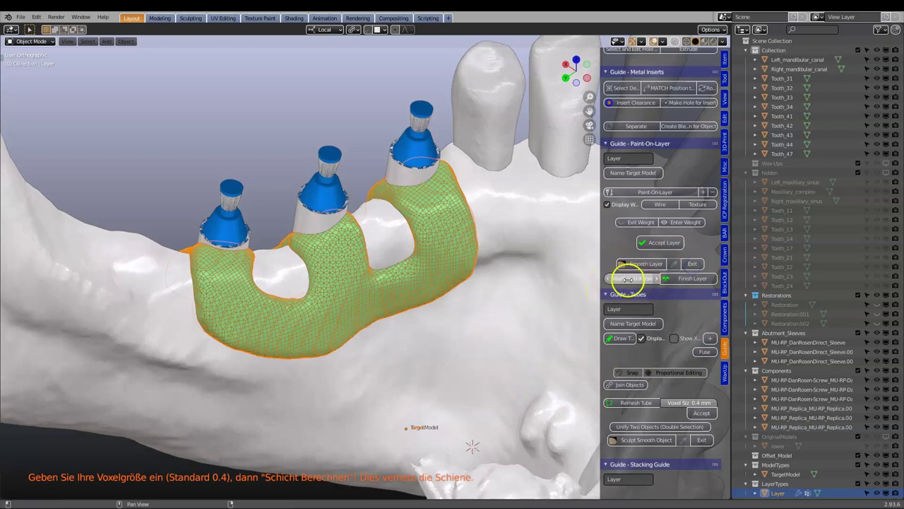
Set the painted layer's voxel size to 0.2 mm and finish the layer.
{"action": "left_click", "coordinate": [626, 280]}
{"action": "type", "text": "0.2"}
{"action": "key", "text": "Return"}
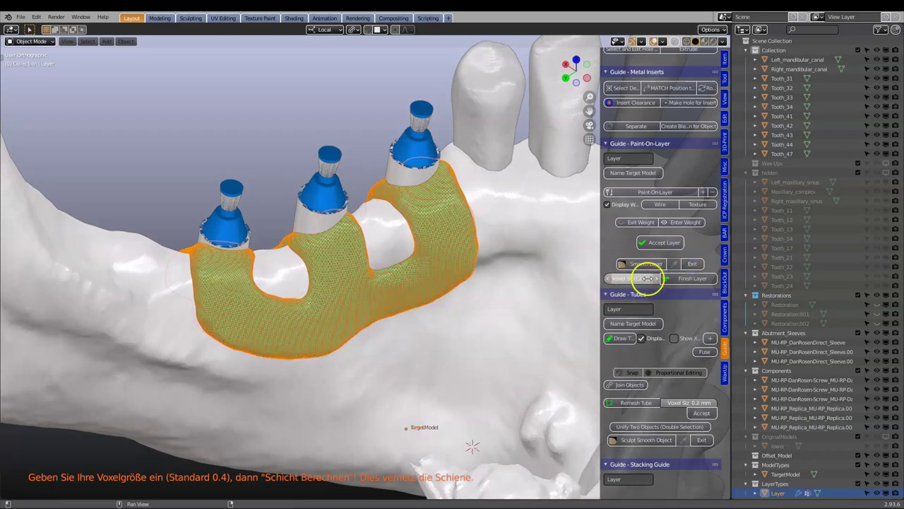
{"action": "left_click", "coordinate": [676, 277]}
Select the three abutment replicas with the painted layer as the active object and merge them with a Boolean union.
{"action": "middle_click_drag", "start_coordinate": [105, 228], "coordinate": [298, 214]}
{"action": "scroll", "coordinate": [287, 224], "scroll_direction": "up", "scroll_amount": 3}
{"action": "left_click", "coordinate": [105, 198]}
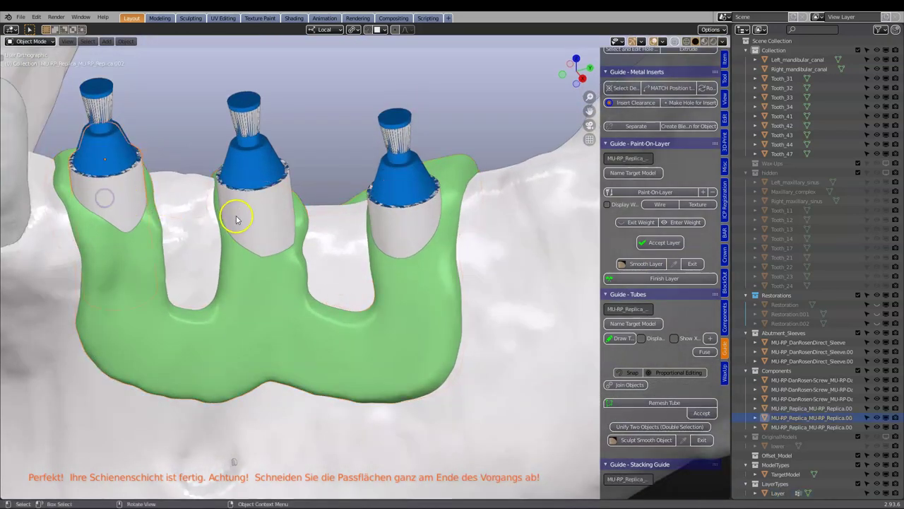
{"action": "middle_click_drag", "start_coordinate": [236, 219], "coordinate": [317, 197], "text": "shift"}
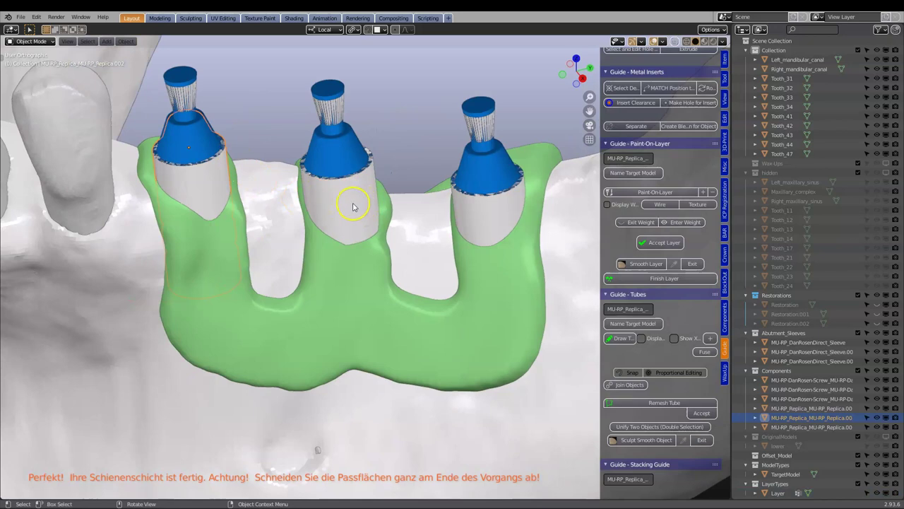
{"action": "left_click", "coordinate": [349, 206], "text": "shift"}
{"action": "left_click", "coordinate": [498, 216], "text": "shift"}
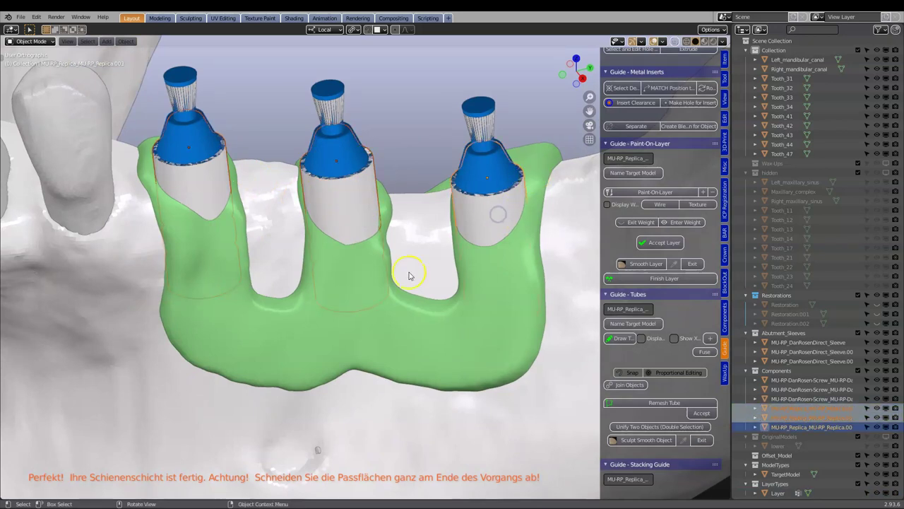
{"action": "left_click", "coordinate": [390, 342], "text": "shift"}
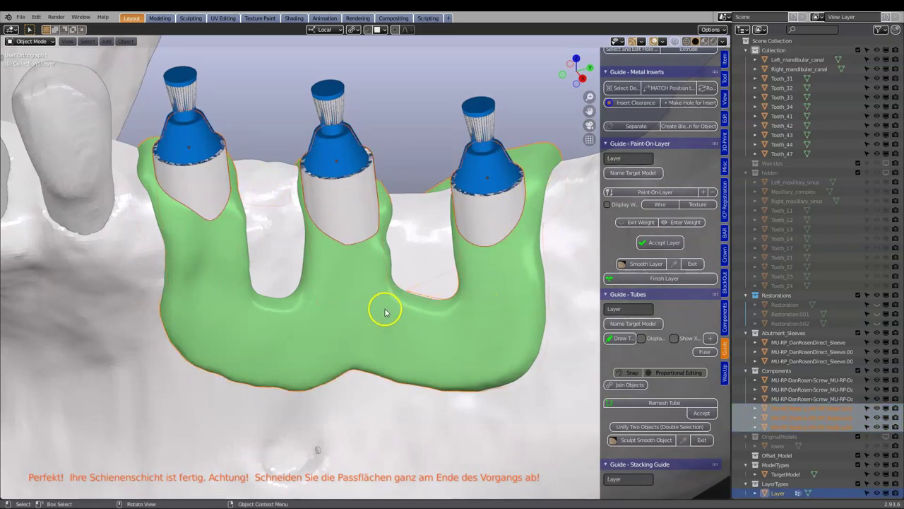
{"action": "left_click", "coordinate": [725, 116]}
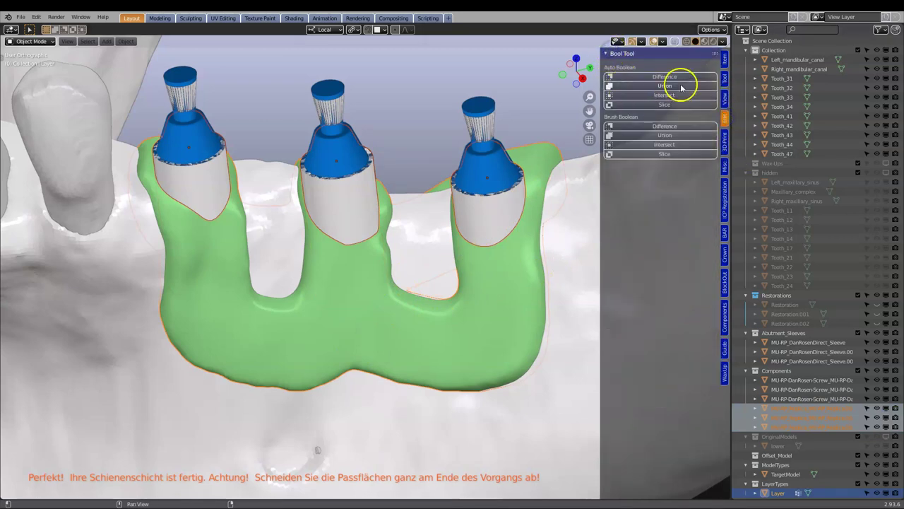
{"action": "left_click", "coordinate": [679, 87]}
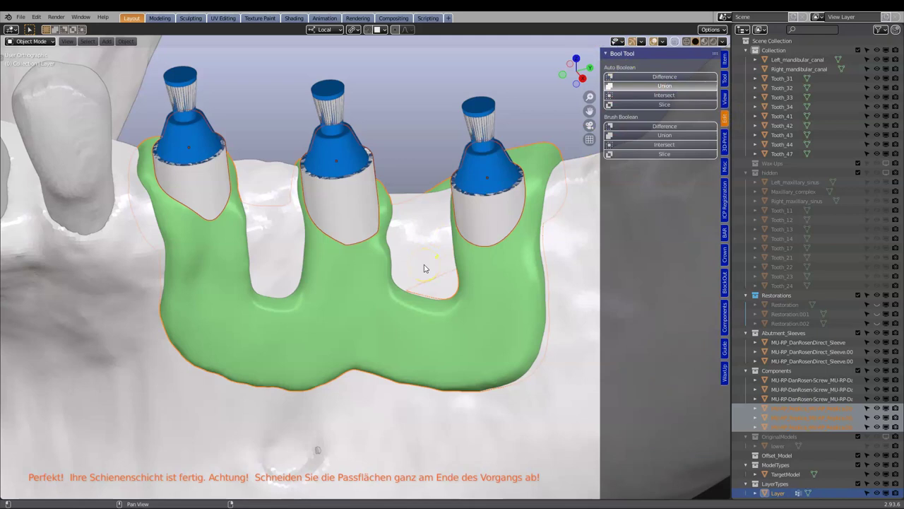
{"action": "middle_click_drag", "start_coordinate": [424, 264], "coordinate": [438, 243]}
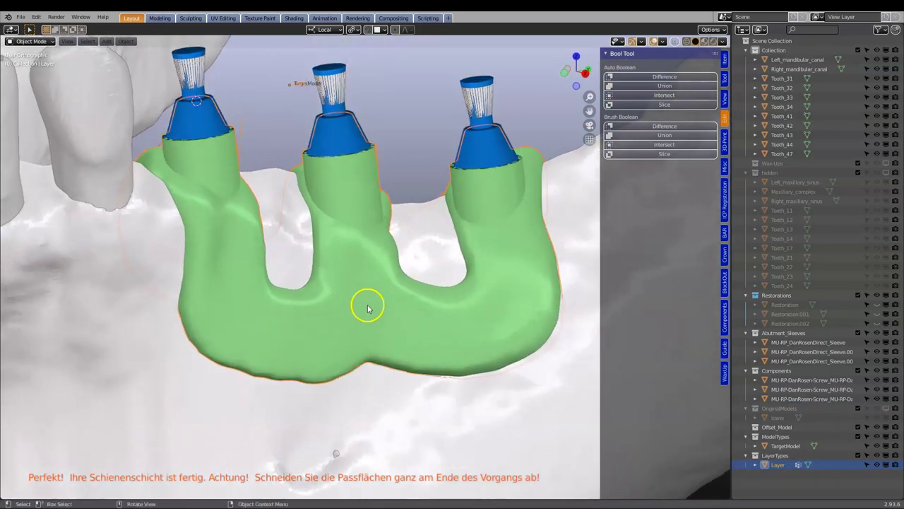
Cut the fitting surface into the merged layer and hide the target jaw model to expose the layer's underside.
{"action": "left_click", "coordinate": [724, 347]}
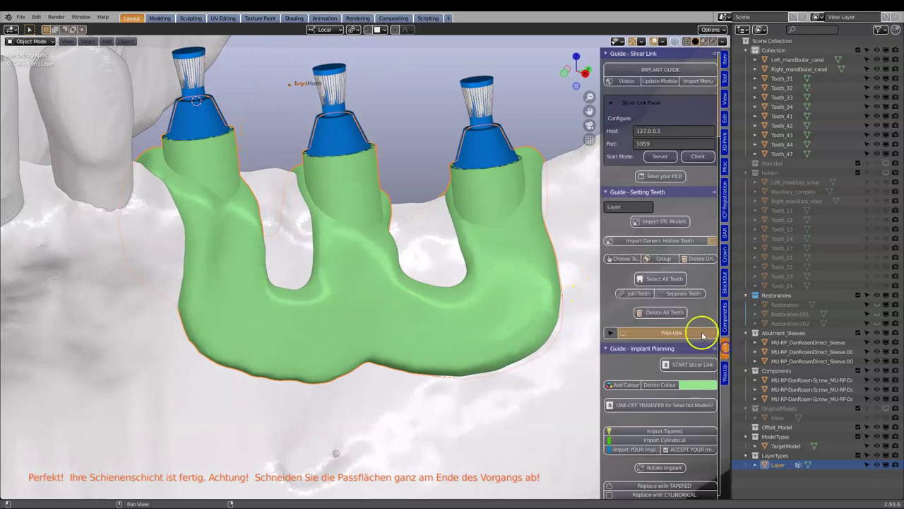
{"action": "scroll", "coordinate": [686, 330], "scroll_direction": "down", "scroll_amount": 10}
{"action": "scroll", "coordinate": [686, 335], "scroll_direction": "down", "scroll_amount": 15}
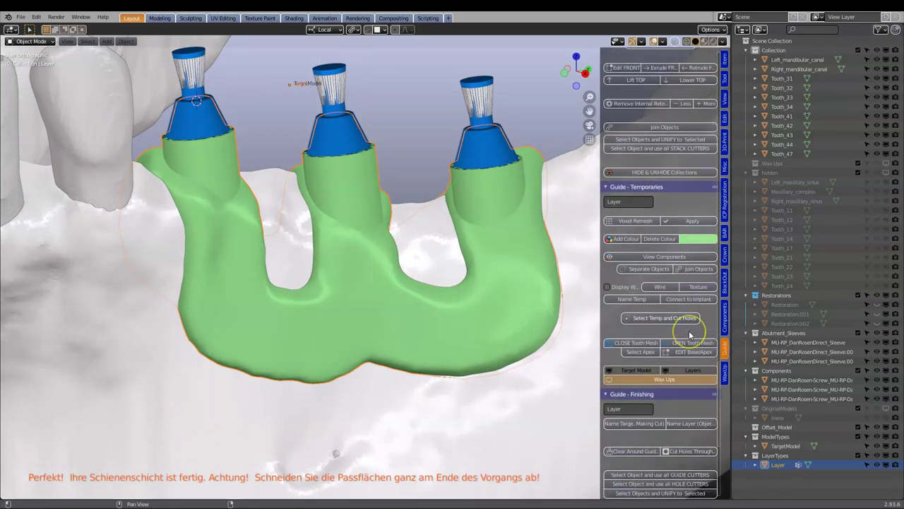
{"action": "left_click", "coordinate": [656, 258]}
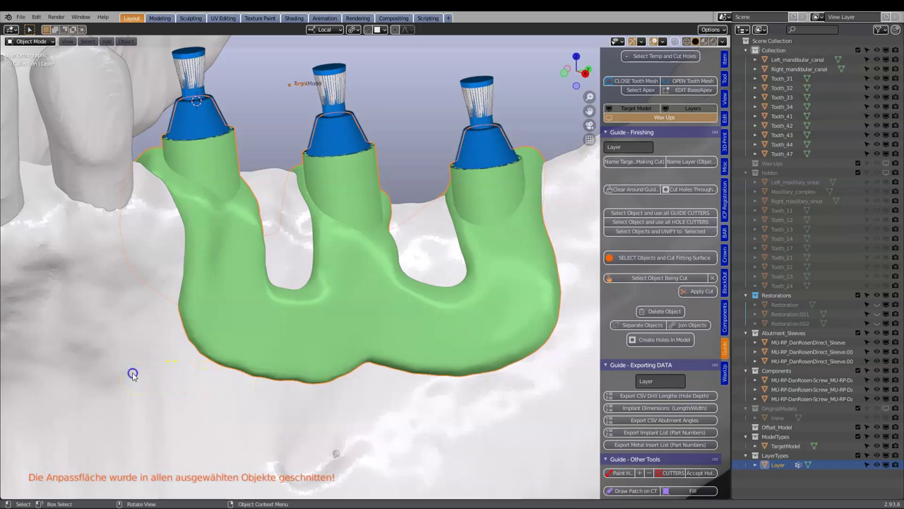
{"action": "left_click", "coordinate": [133, 375]}
{"action": "key", "text": "h"}
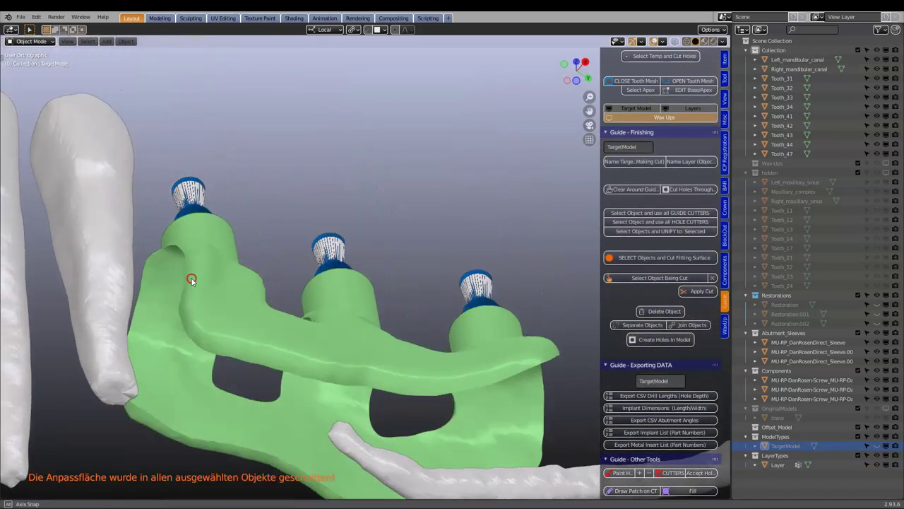
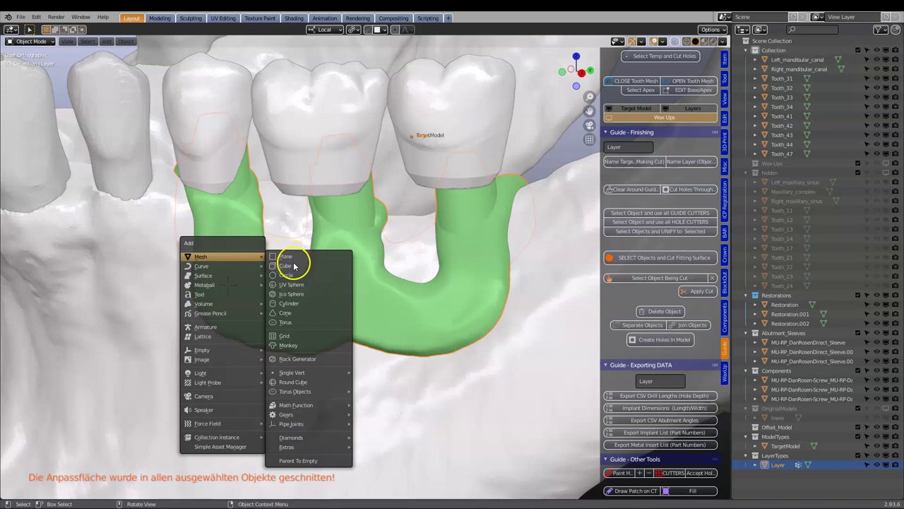
Add a cylinder with a 1 mm radius and 10 mm depth at the front of the green layer's cheek side.
{"action": "left_click", "coordinate": [312, 304]}
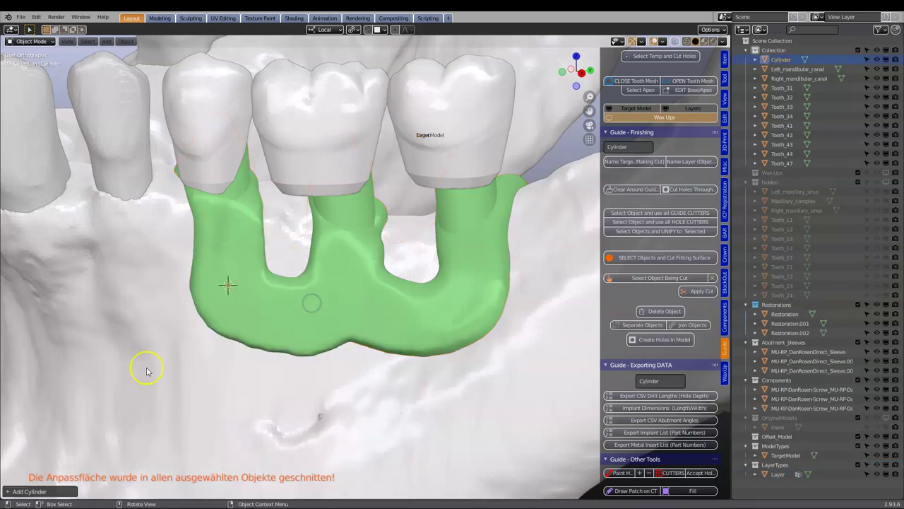
{"action": "left_click", "coordinate": [6, 491]}
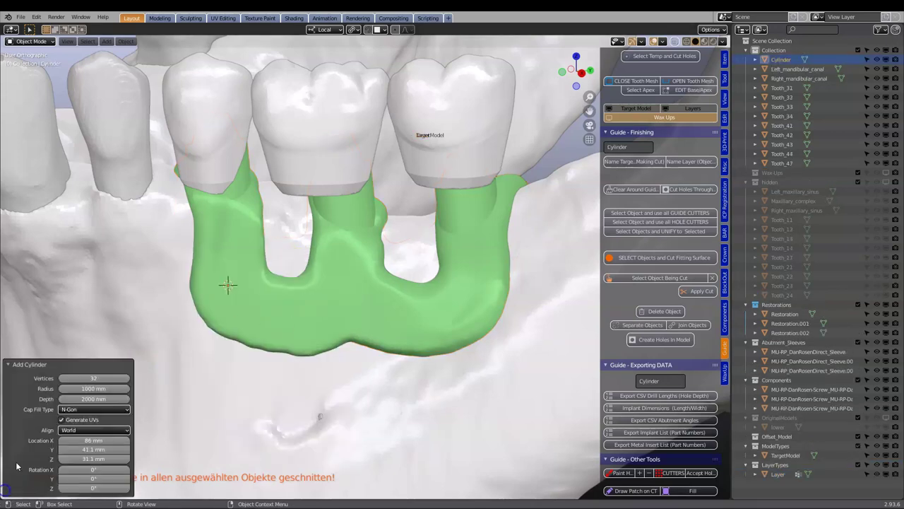
{"action": "left_click", "coordinate": [95, 389]}
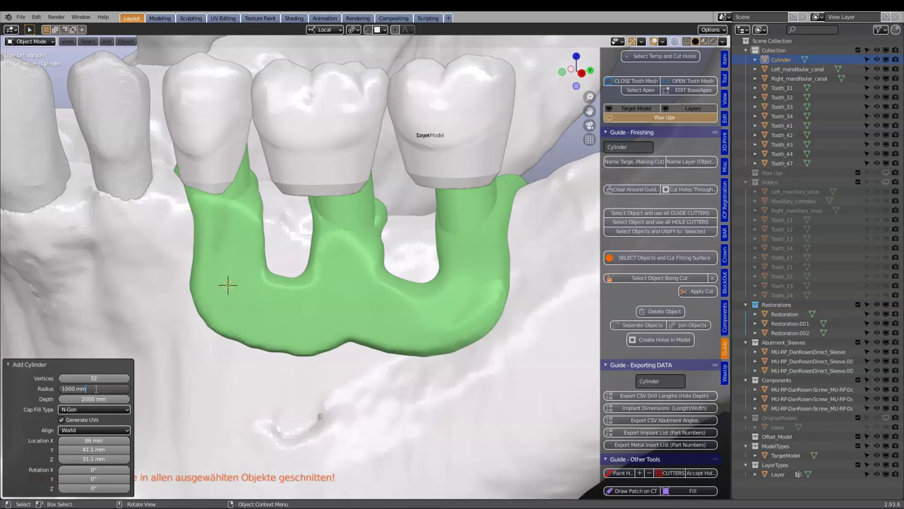
{"action": "key", "text": "Return"}
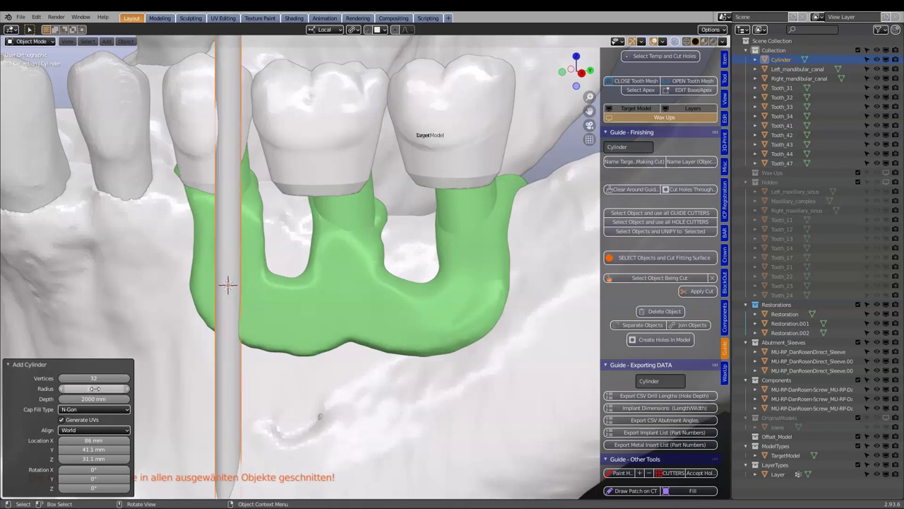
{"action": "left_click", "coordinate": [93, 400]}
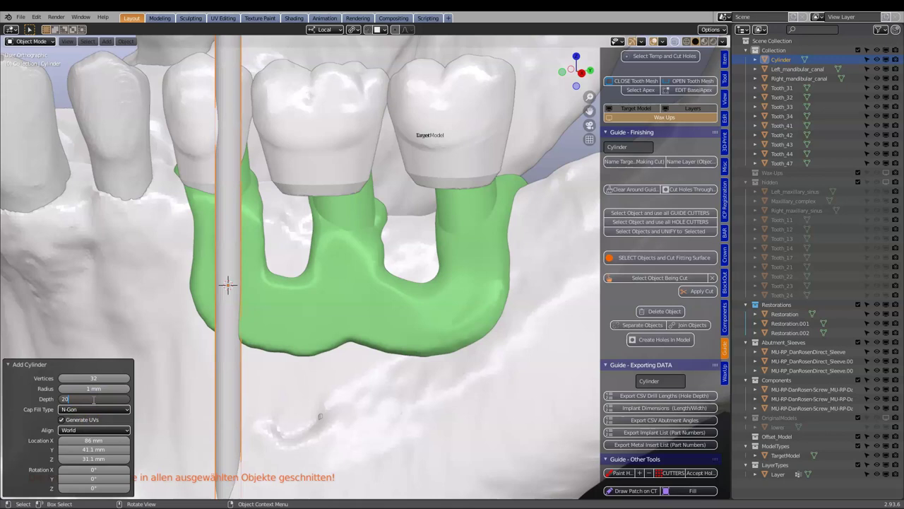
{"action": "key", "text": "Return"}
{"action": "left_click", "coordinate": [92, 399]}
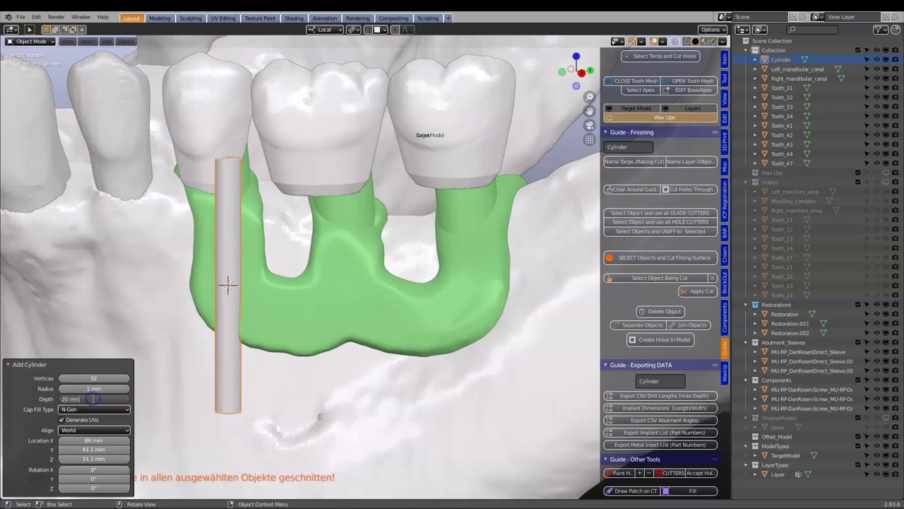
{"action": "key", "text": "Return"}
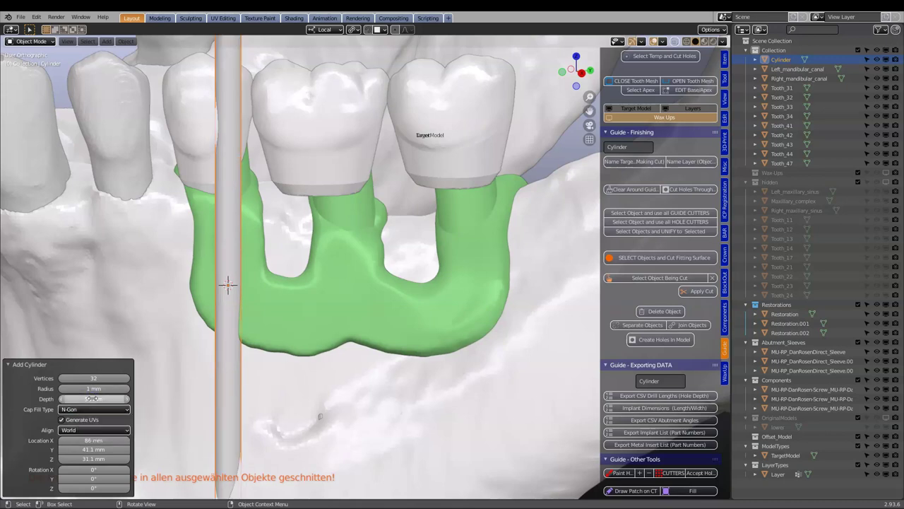
{"action": "left_click", "coordinate": [93, 400]}
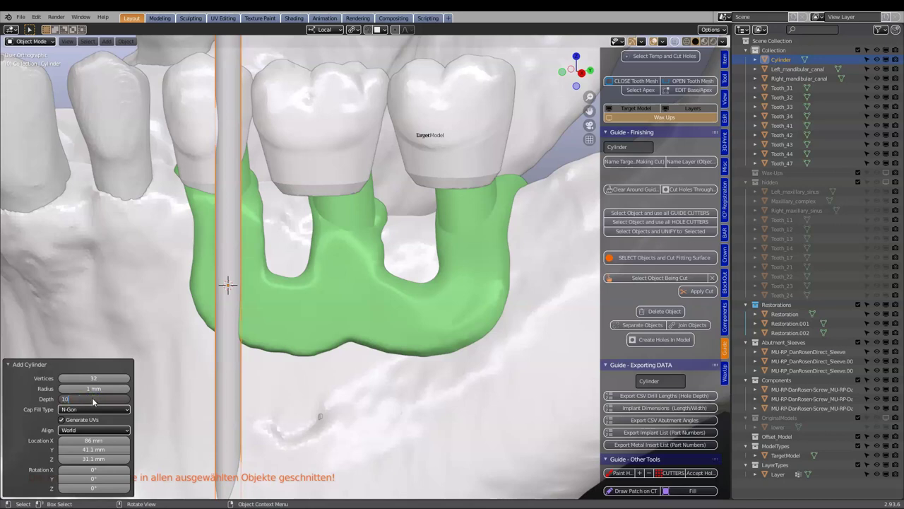
{"action": "type", "text": "10"}
{"action": "key", "text": "Return"}
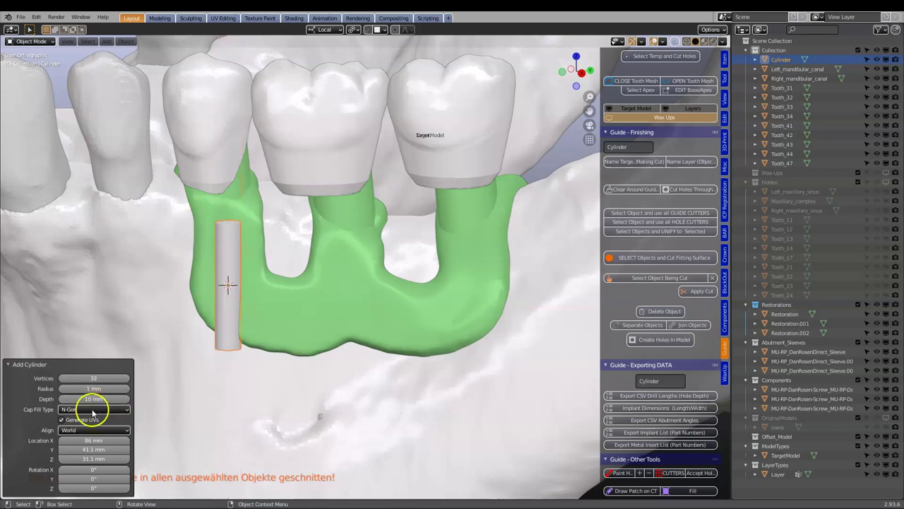
Align the cylinder to the view and move it about 0.6 mm lower on the layer's front upright.
{"action": "left_click", "coordinate": [106, 430]}
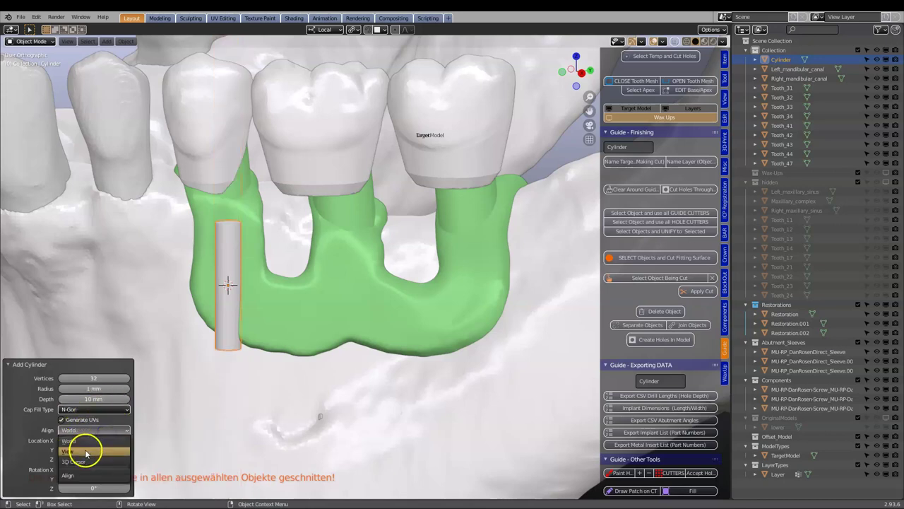
{"action": "left_click", "coordinate": [85, 450]}
{"action": "scroll", "coordinate": [234, 290], "scroll_direction": "up", "scroll_amount": 3}
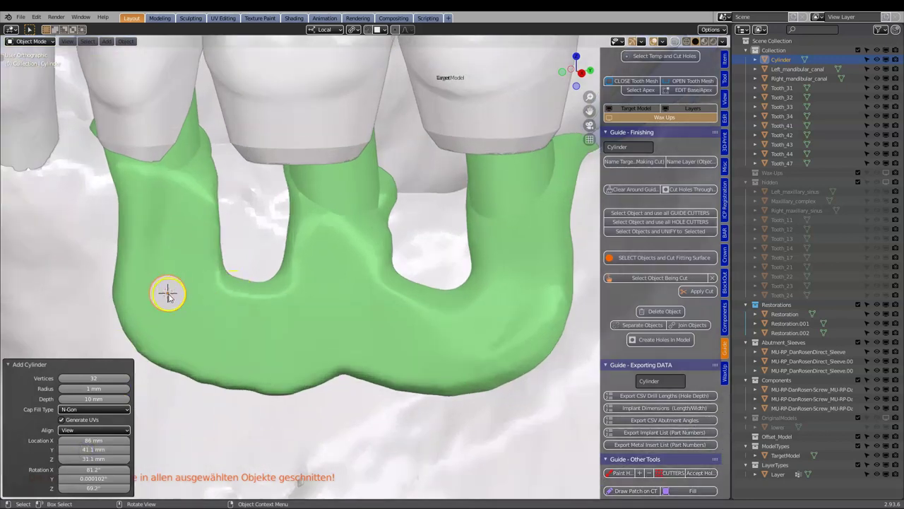
{"action": "key", "text": "g"}
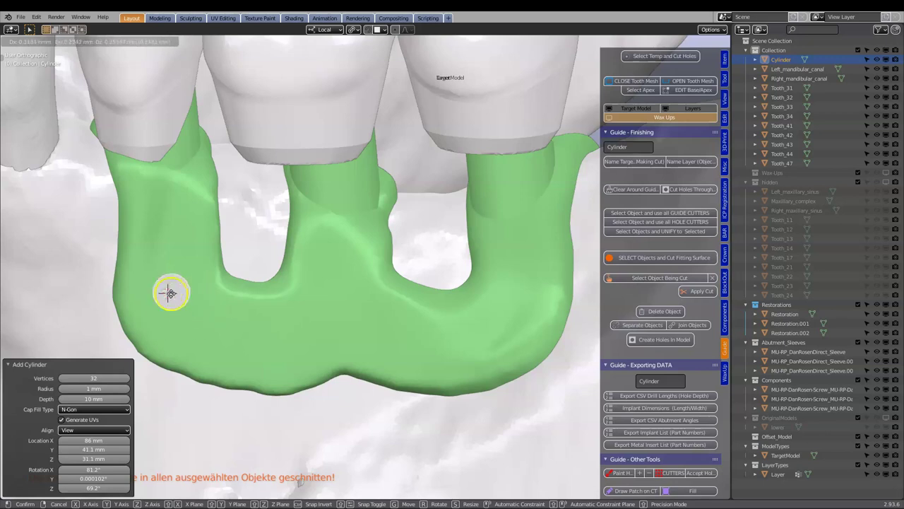
{"action": "left_click", "coordinate": [172, 307]}
Add a second cylinder aligned to the view at the layer's middle and duplicate it about 10 mm away at the rear end.
{"action": "scroll", "coordinate": [236, 303], "scroll_direction": "down", "scroll_amount": 2}
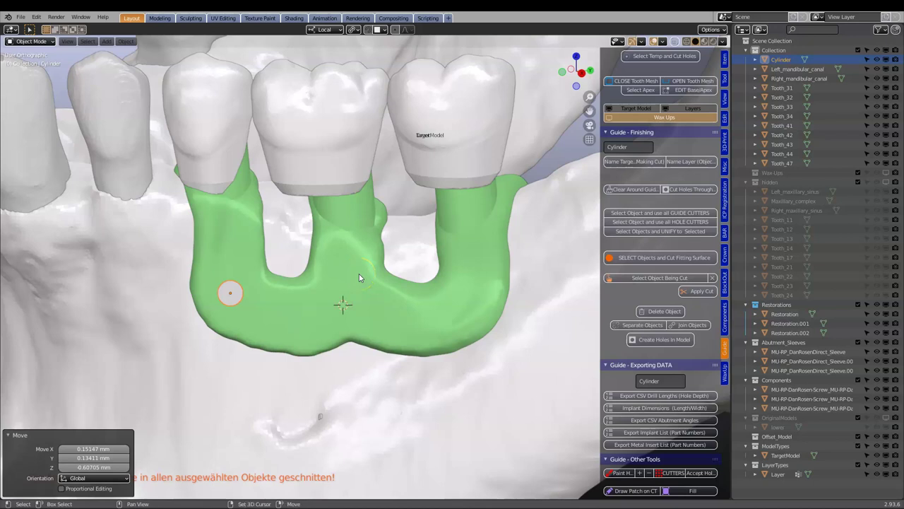
{"action": "key", "text": "shift+a"}
{"action": "mouse_move", "coordinate": [359, 274]}
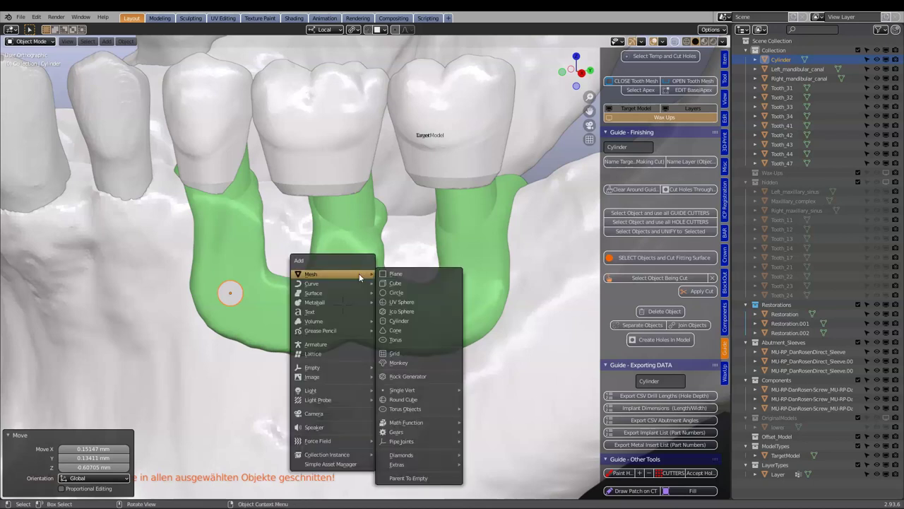
{"action": "left_click", "coordinate": [406, 323]}
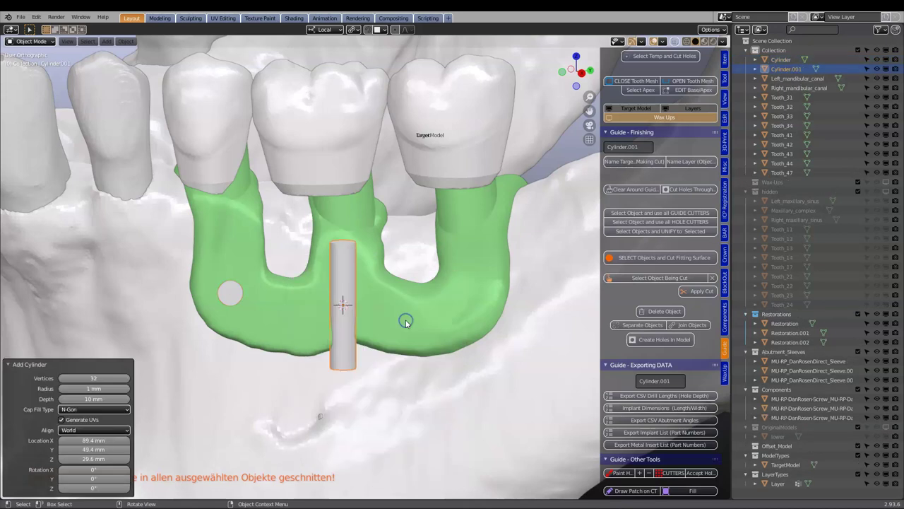
{"action": "left_click", "coordinate": [88, 429]}
{"action": "left_click", "coordinate": [76, 452]}
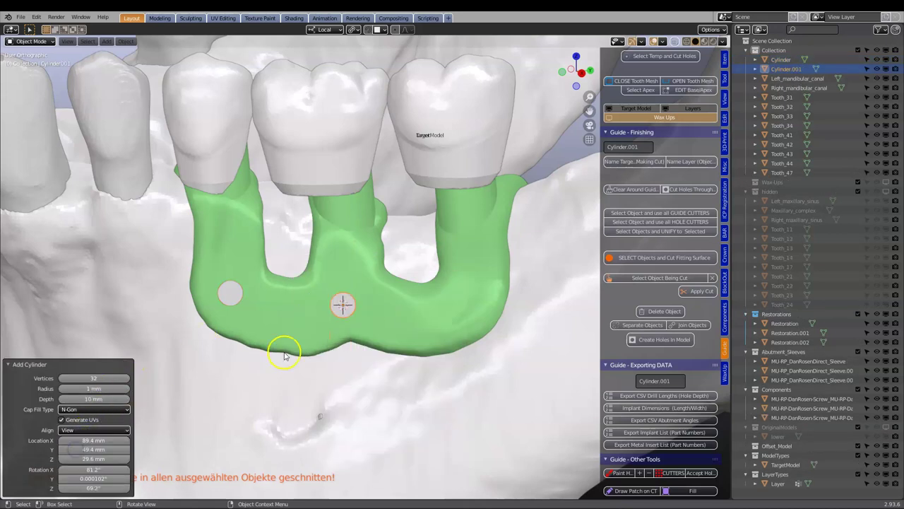
{"action": "key", "text": "shift+d"}
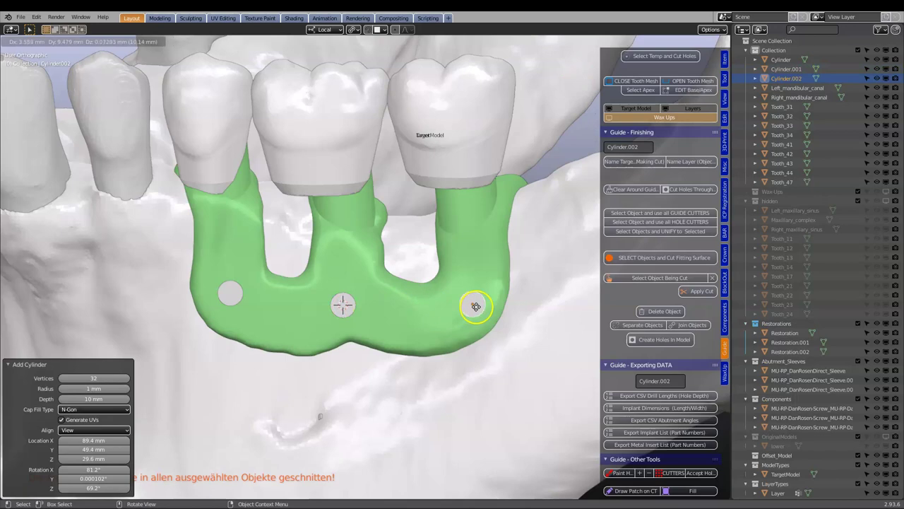
{"action": "left_click", "coordinate": [467, 302]}
Add a cylinder aligned to the view at the rear end of the layer's tongue side.
{"action": "middle_click_drag", "start_coordinate": [466, 302], "coordinate": [259, 311]}
{"action": "scroll", "coordinate": [396, 329], "scroll_direction": "up", "scroll_amount": 2}
{"action": "middle_click_drag", "start_coordinate": [410, 331], "coordinate": [282, 289], "text": "shift"}
{"action": "left_click", "coordinate": [282, 291]}
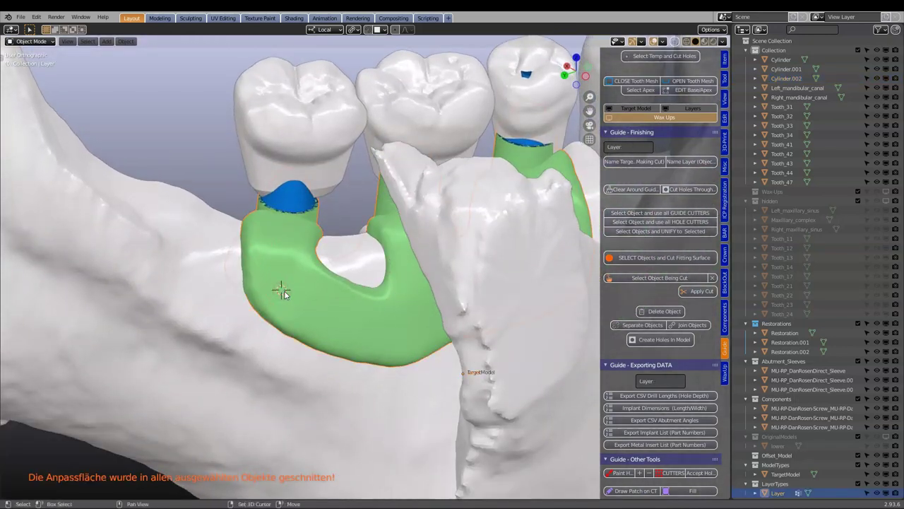
{"action": "key", "text": "shift+a"}
{"action": "mouse_move", "coordinate": [284, 290]}
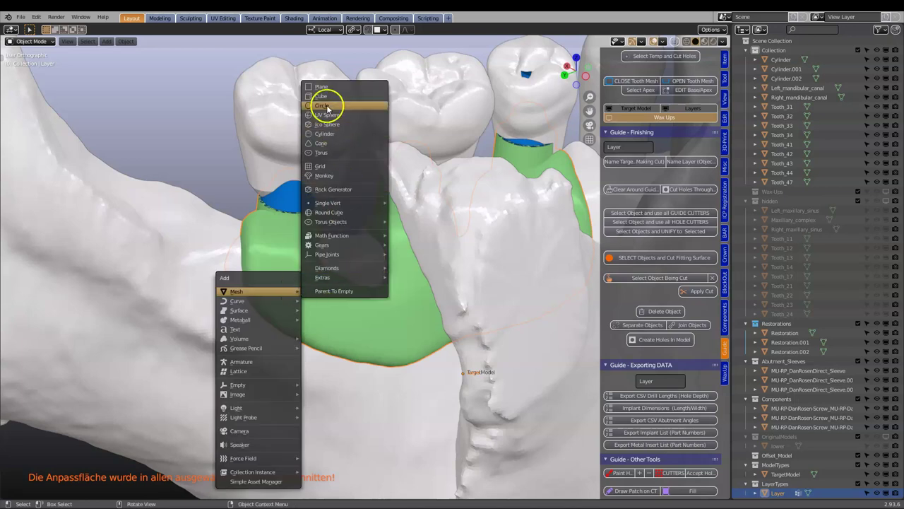
{"action": "left_click", "coordinate": [339, 136]}
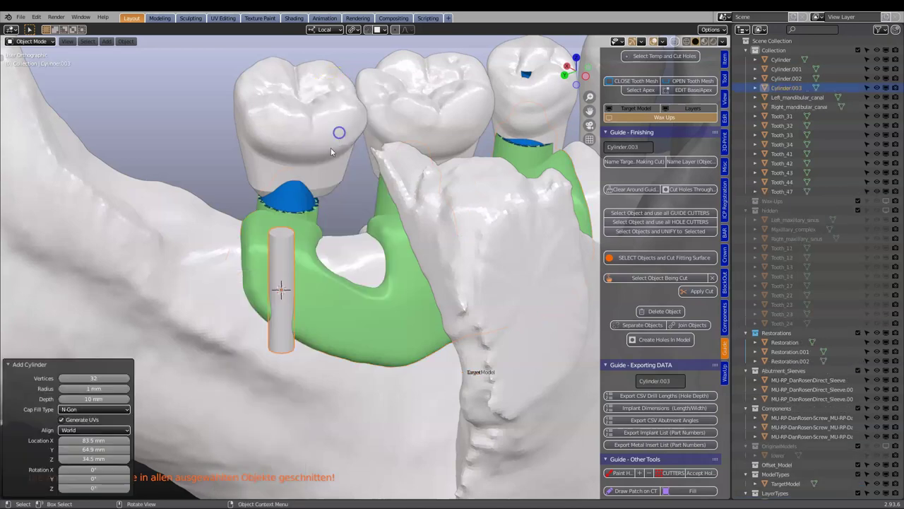
{"action": "left_click", "coordinate": [91, 430]}
{"action": "left_click", "coordinate": [81, 451]}
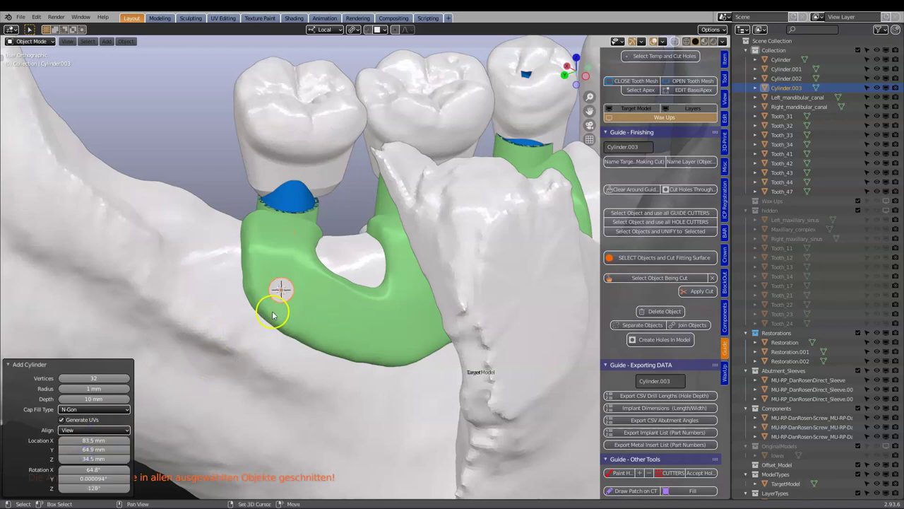
Duplicate the tongue-side cylinder to the layer's middle and shift the rear one slightly forward and down.
{"action": "key", "text": "shift+d"}
{"action": "left_click", "coordinate": [390, 329]}
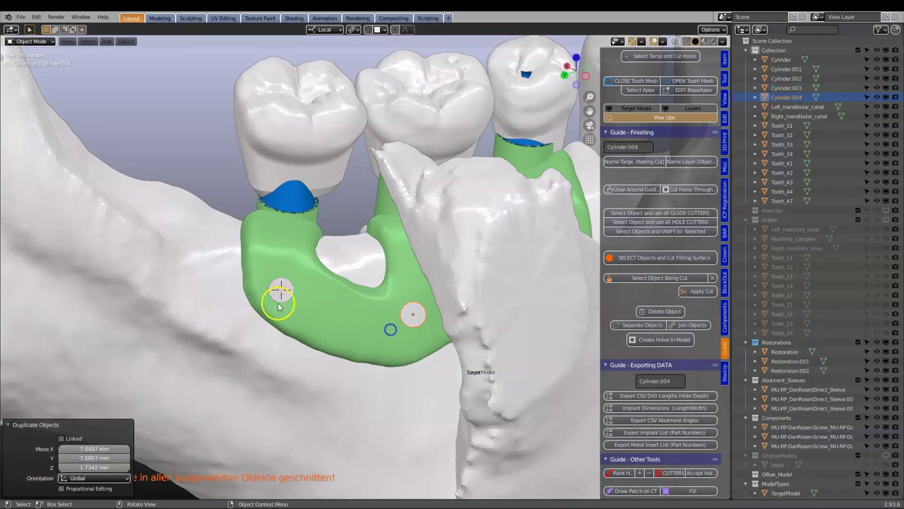
{"action": "left_click", "coordinate": [288, 289]}
{"action": "key", "text": "g"}
{"action": "left_click", "coordinate": [300, 297]}
Add a cylinder aligned to the view at the front end of the layer's tongue side.
{"action": "scroll", "coordinate": [417, 289], "scroll_direction": "down", "scroll_amount": 2}
{"action": "mouse_move", "coordinate": [417, 292]}
{"action": "middle_mouse_down"}
{"action": "mouse_move", "coordinate": [440, 292]}
{"action": "mouse_move", "coordinate": [421, 299]}
{"action": "middle_mouse_up"}
{"action": "scroll", "coordinate": [483, 272], "scroll_direction": "up", "scroll_amount": 3}
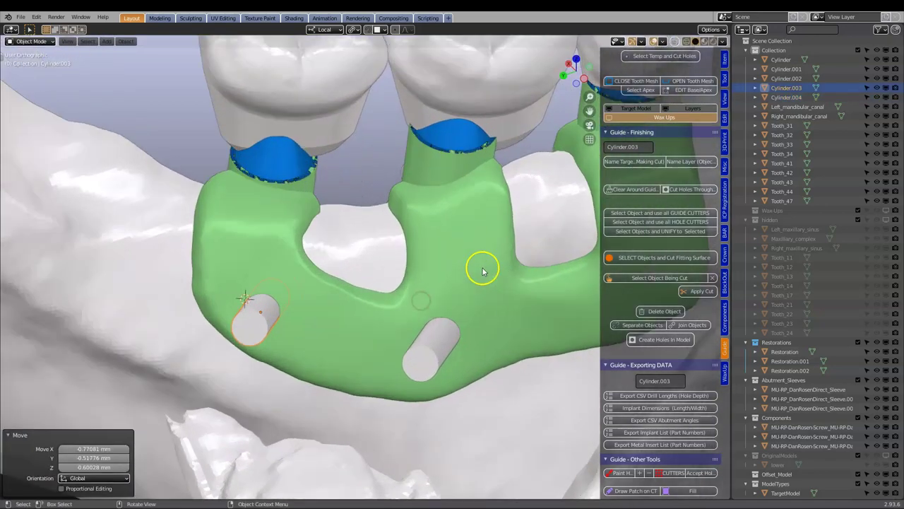
{"action": "middle_click_drag", "start_coordinate": [482, 272], "coordinate": [164, 292]}
{"action": "left_click", "coordinate": [329, 295]}
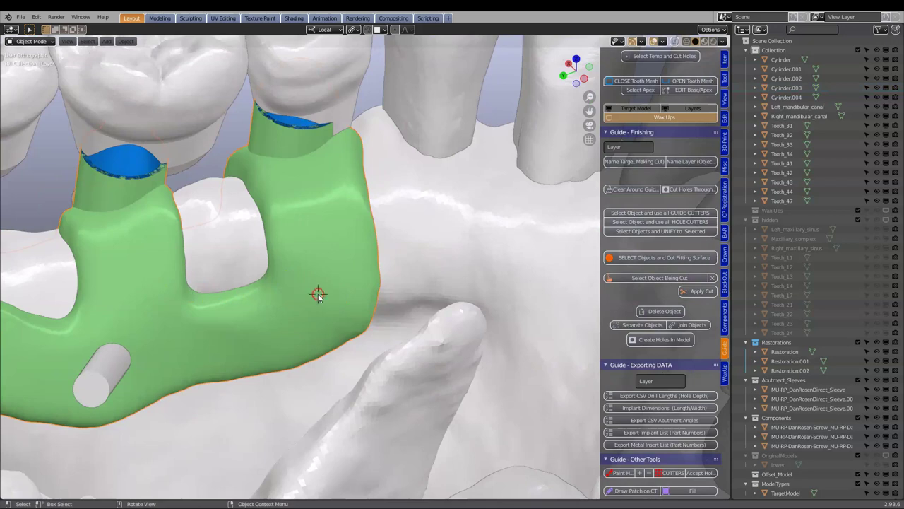
{"action": "key", "text": "shift+a"}
{"action": "mouse_move", "coordinate": [318, 294]}
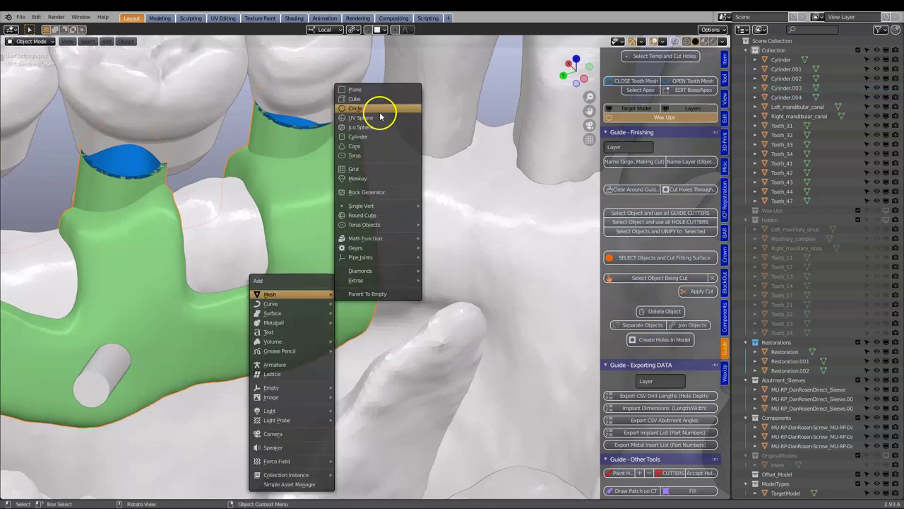
{"action": "left_click", "coordinate": [364, 137]}
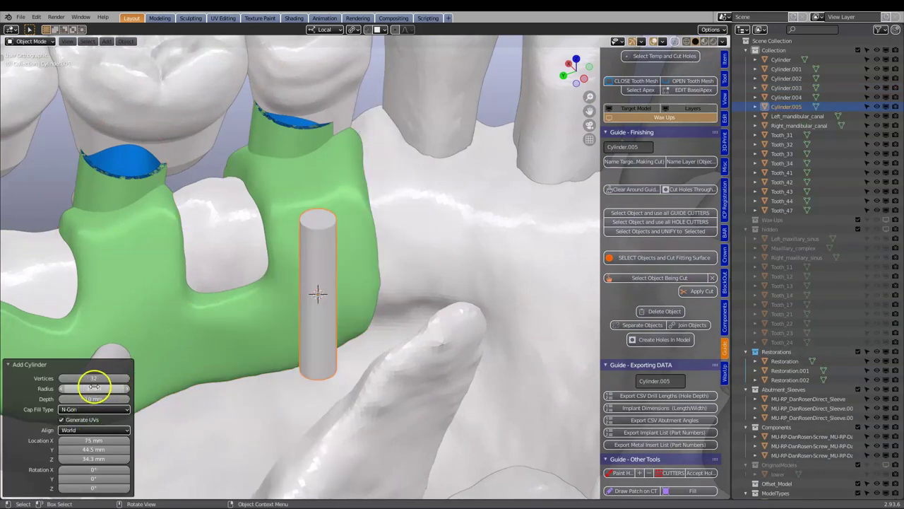
{"action": "left_click", "coordinate": [92, 430]}
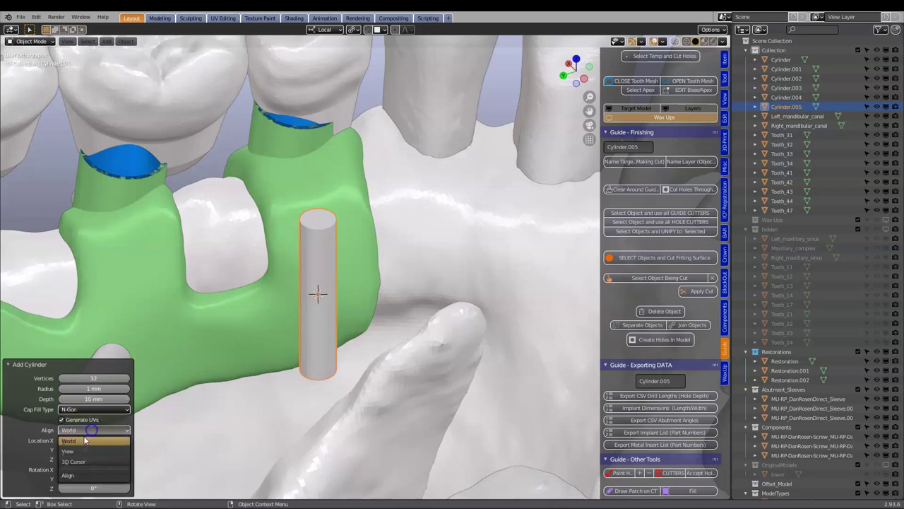
{"action": "left_click", "coordinate": [81, 451]}
{"action": "scroll", "coordinate": [321, 305], "scroll_direction": "down", "scroll_amount": 2}
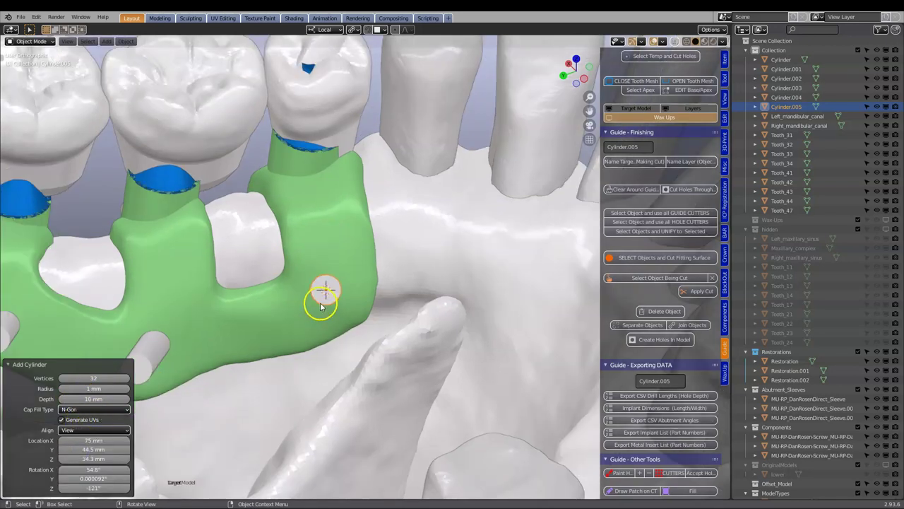
{"action": "mouse_move", "coordinate": [328, 290]}
{"action": "left_mouse_down"}
{"action": "mouse_move", "coordinate": [317, 289]}
{"action": "mouse_move", "coordinate": [329, 294]}
{"action": "left_mouse_up"}
From above, move the middle tongue-side cylinder into the layer and rotate it about 13° in line with the cheek-side cylinder.
{"action": "middle_click_drag", "start_coordinate": [329, 294], "coordinate": [203, 290]}
{"action": "left_click", "coordinate": [238, 322]}
{"action": "middle_click_drag", "start_coordinate": [238, 322], "coordinate": [224, 395]}
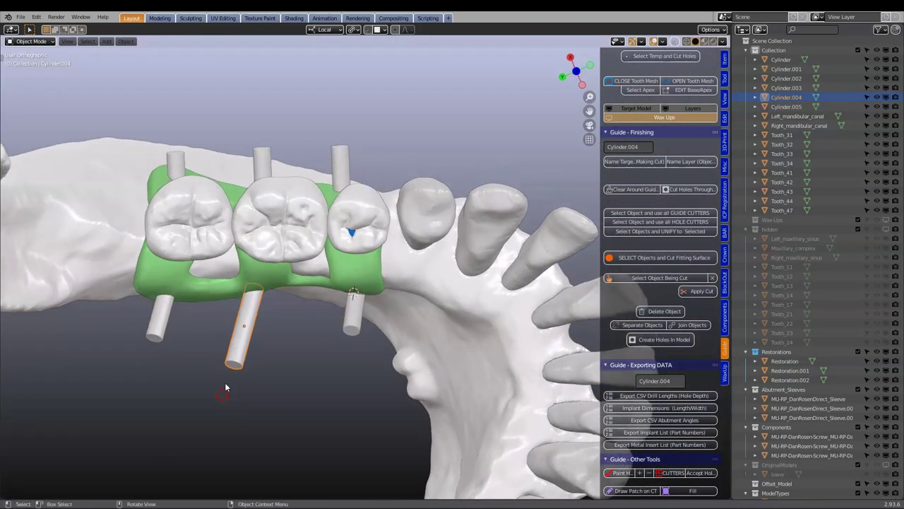
{"action": "scroll", "coordinate": [240, 343], "scroll_direction": "up", "scroll_amount": 1}
{"action": "key", "text": "g"}
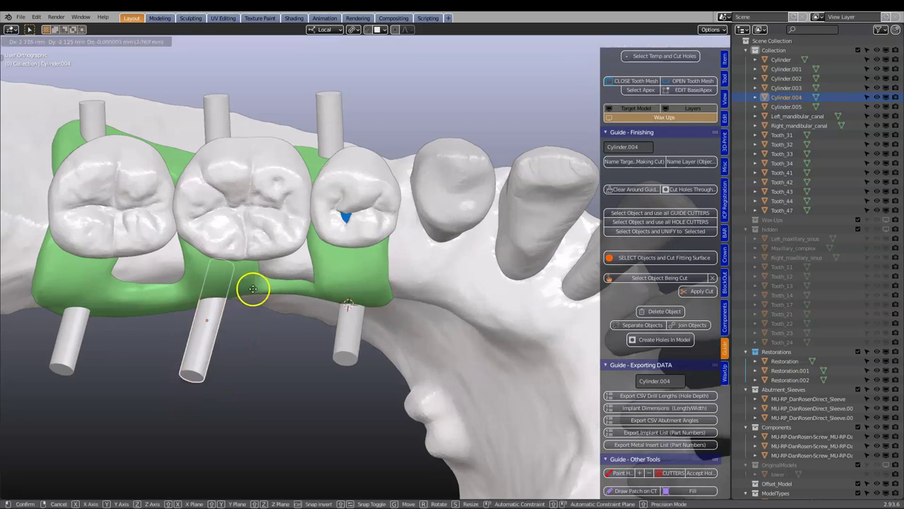
{"action": "left_click", "coordinate": [254, 287]}
{"action": "key", "text": "r"}
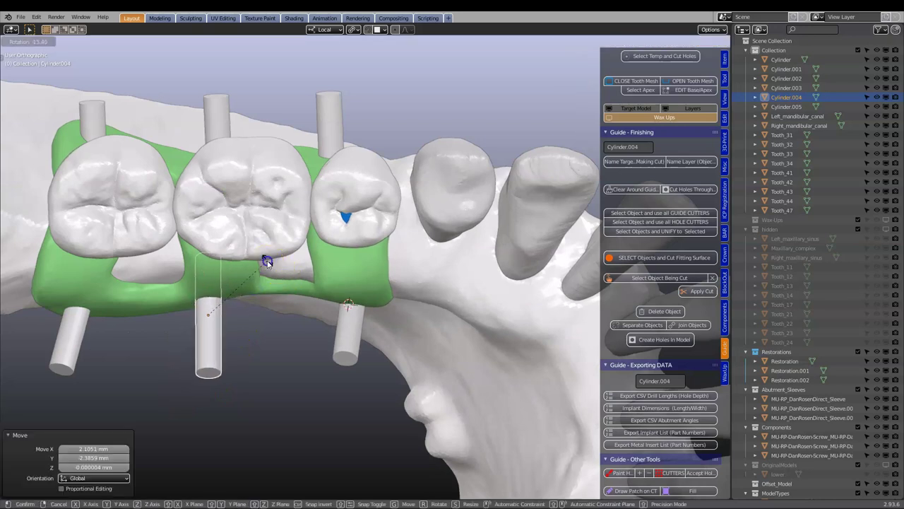
{"action": "left_click", "coordinate": [263, 258]}
{"action": "key", "text": "g"}
{"action": "left_click", "coordinate": [221, 315]}
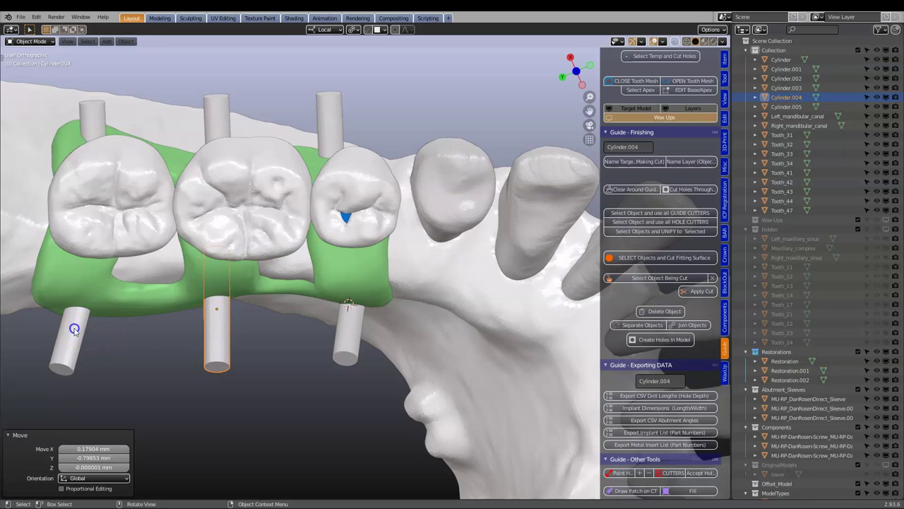
Rotate the rear and front tongue-side cylinders so they run straight like the middle one.
{"action": "left_click", "coordinate": [75, 322]}
{"action": "key", "text": "r"}
{"action": "left_click", "coordinate": [154, 294]}
{"action": "left_click", "coordinate": [354, 318]}
{"action": "key", "text": "r"}
{"action": "left_click", "coordinate": [384, 325]}
Set the green layer as the object being cut in the WaxUp cutting tools.
{"action": "middle_click_drag", "start_coordinate": [384, 325], "coordinate": [196, 266]}
{"action": "left_click", "coordinate": [483, 408]}
{"action": "middle_click_drag", "start_coordinate": [484, 408], "coordinate": [252, 313]}
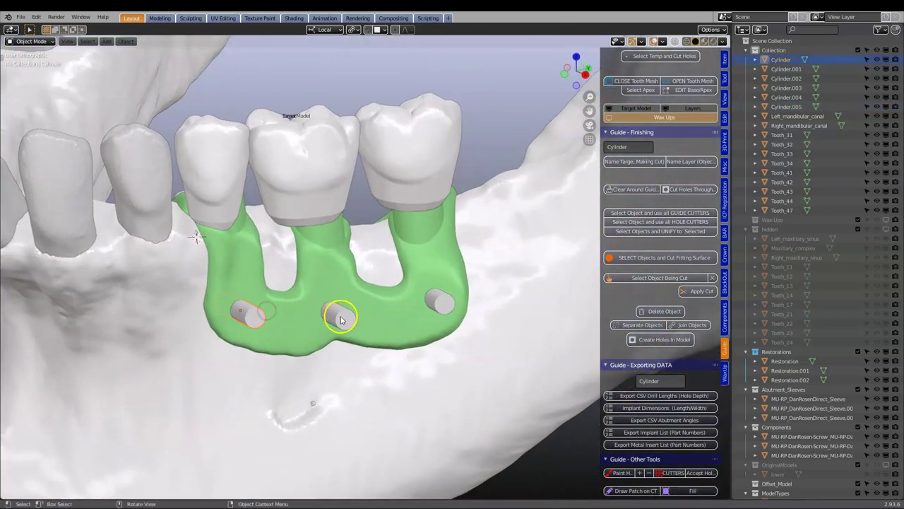
{"action": "mouse_move", "coordinate": [352, 339]}
{"action": "middle_mouse_down"}
{"action": "mouse_move", "coordinate": [339, 309]}
{"action": "mouse_move", "coordinate": [334, 323]}
{"action": "mouse_move", "coordinate": [352, 334]}
{"action": "middle_mouse_up"}
{"action": "left_click", "coordinate": [410, 303]}
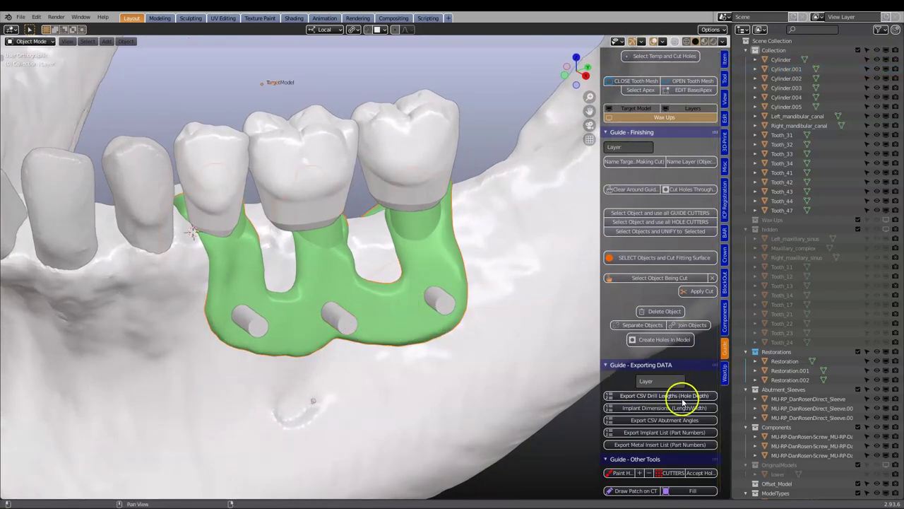
{"action": "left_click", "coordinate": [725, 373]}
{"action": "scroll", "coordinate": [685, 374], "scroll_direction": "down", "scroll_amount": 10}
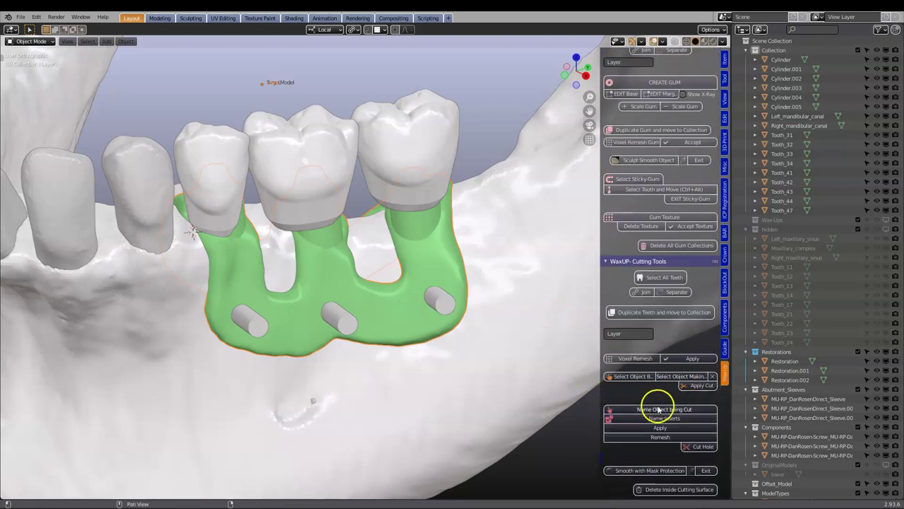
{"action": "left_click", "coordinate": [662, 409]}
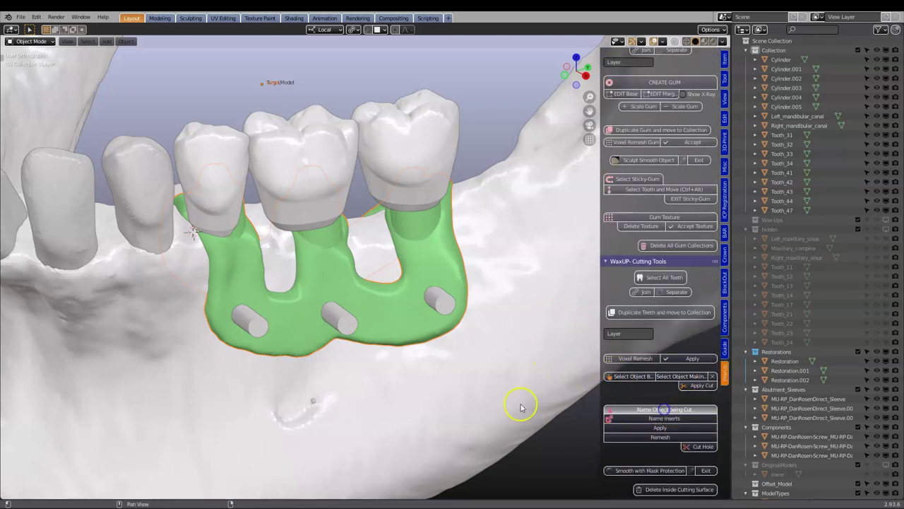
Select all six cylinders on the layer's cheek and tongue sides and apply all transforms to them.
{"action": "left_click", "coordinate": [255, 324]}
{"action": "left_click", "coordinate": [343, 319], "text": "shift"}
{"action": "left_click", "coordinate": [433, 304], "text": "shift"}
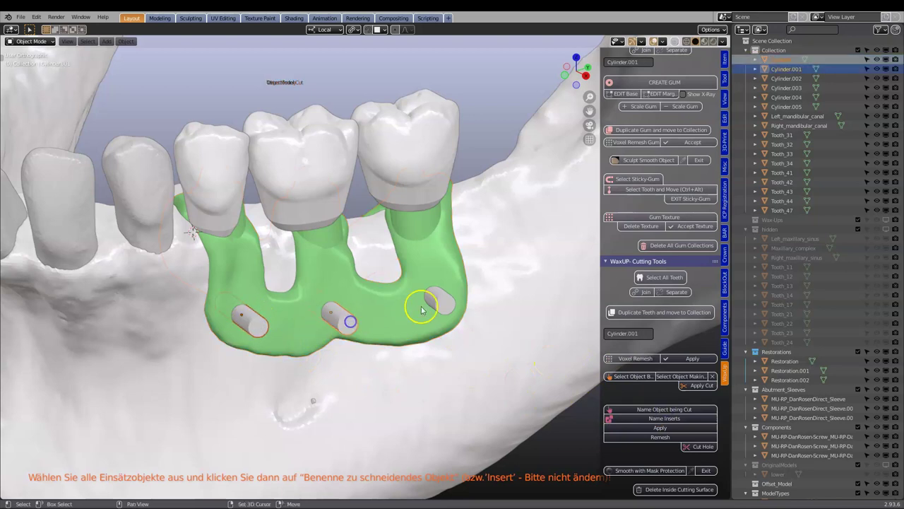
{"action": "middle_click_drag", "start_coordinate": [434, 302], "coordinate": [175, 167]}
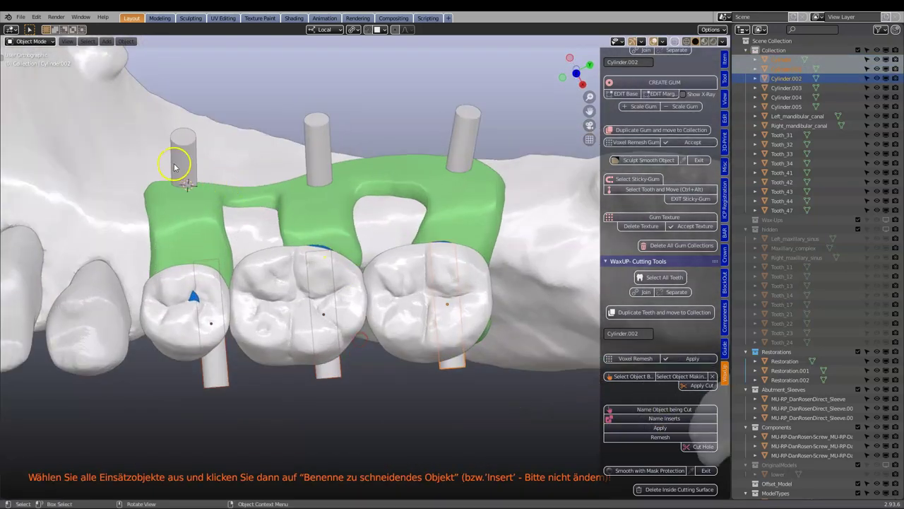
{"action": "left_click", "coordinate": [177, 144], "text": "shift"}
{"action": "left_click", "coordinate": [318, 117], "text": "shift"}
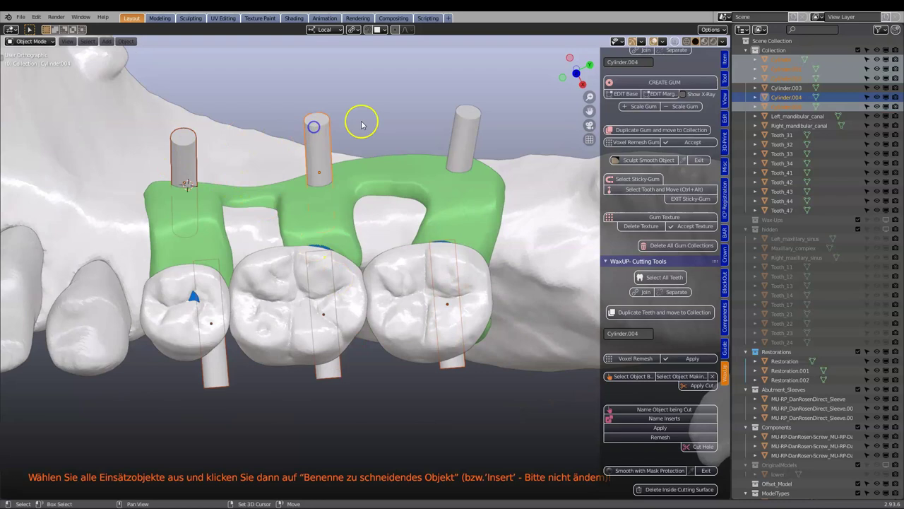
{"action": "left_click", "coordinate": [471, 115], "text": "shift"}
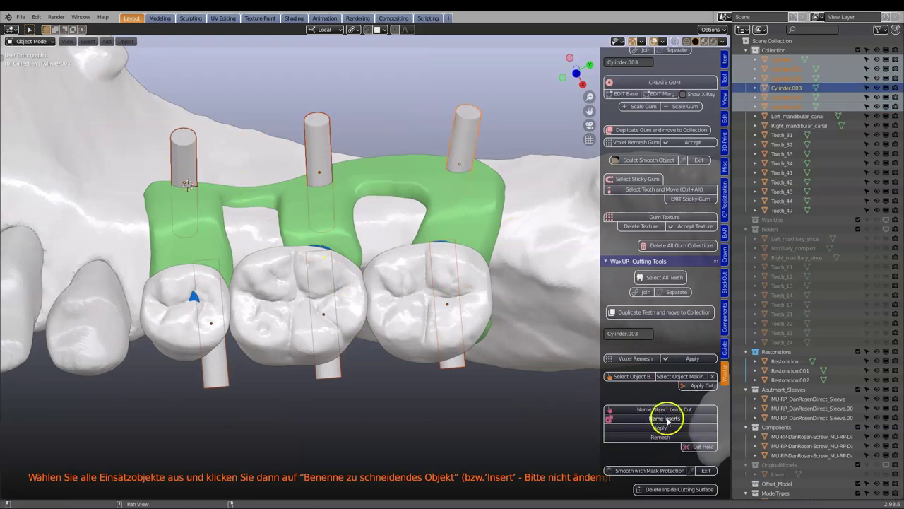
{"action": "middle_click_drag", "start_coordinate": [483, 397], "coordinate": [441, 292]}
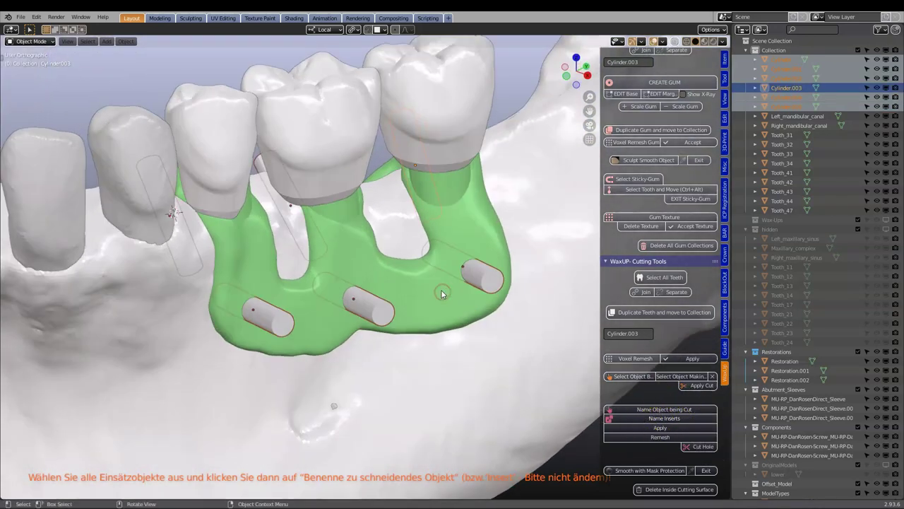
{"action": "left_click", "coordinate": [353, 312], "text": "shift"}
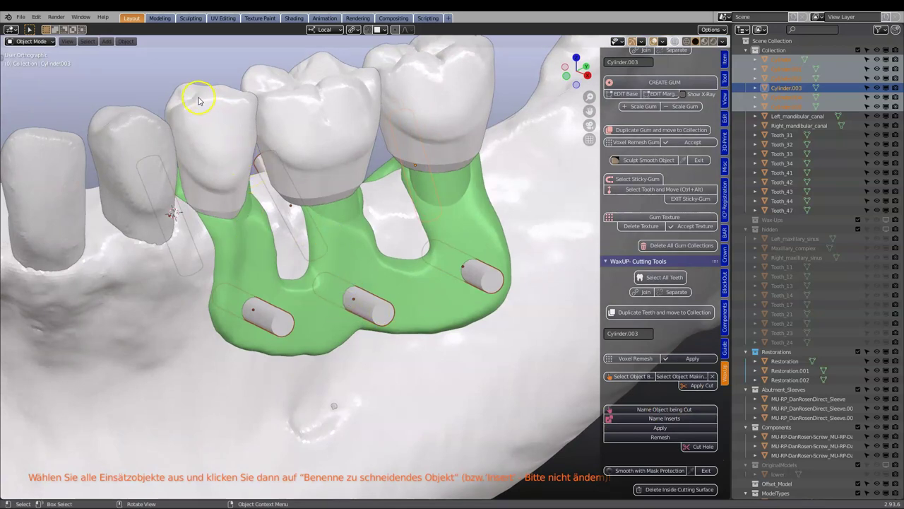
{"action": "middle_click_drag", "start_coordinate": [142, 88], "coordinate": [111, 51]}
{"action": "left_click", "coordinate": [126, 41]}
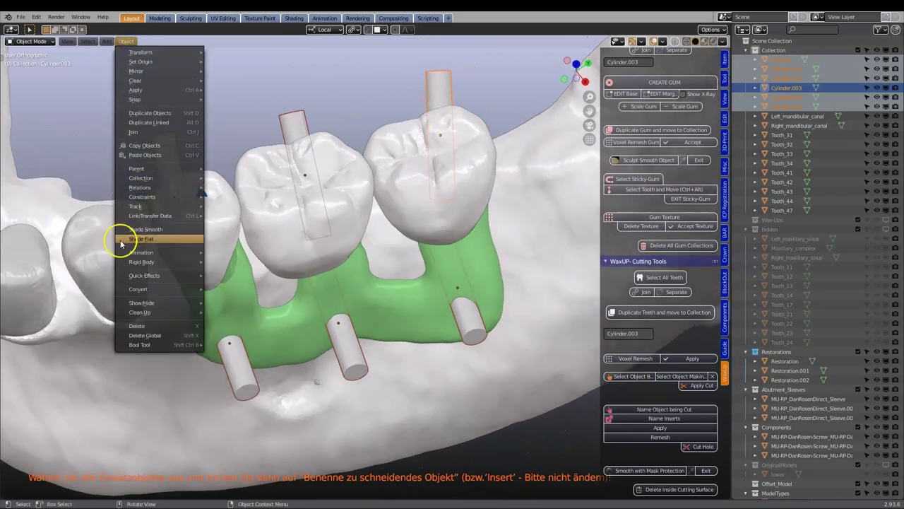
{"action": "mouse_move", "coordinate": [143, 210]}
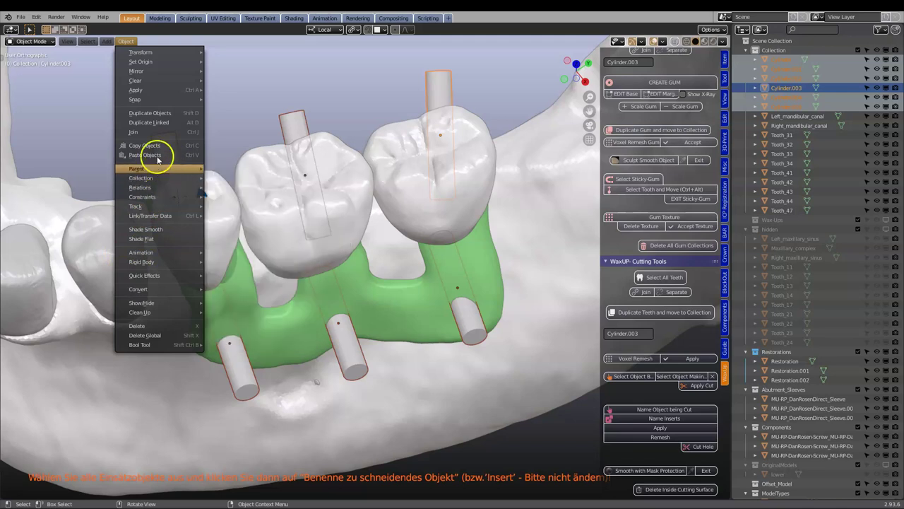
{"action": "mouse_move", "coordinate": [161, 89]}
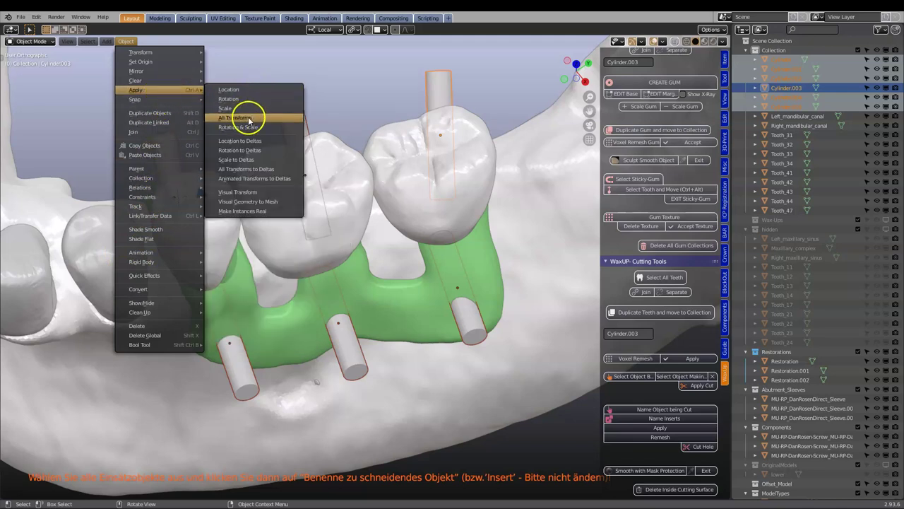
{"action": "left_click", "coordinate": [245, 119]}
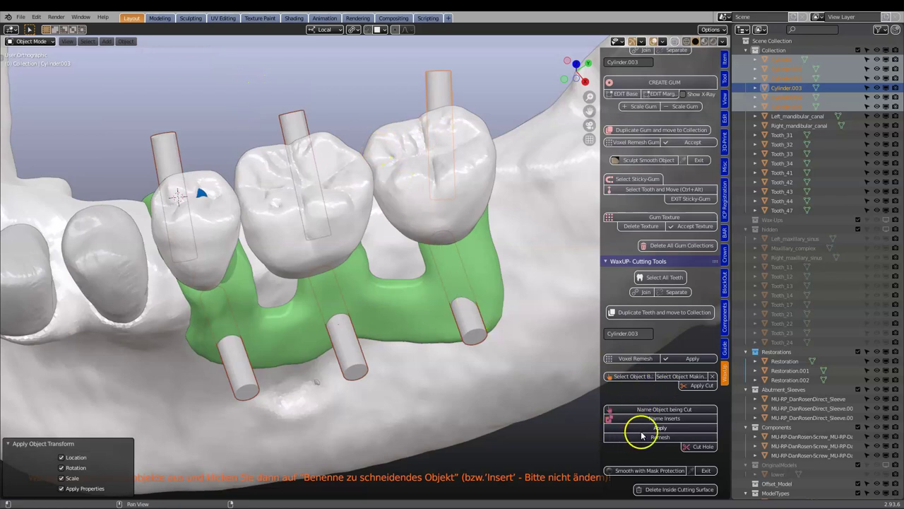
Cut the holes through the green layer using the six cylinders as inserts, applied and remeshed at 0.1 mm voxel size.
{"action": "left_click", "coordinate": [657, 419]}
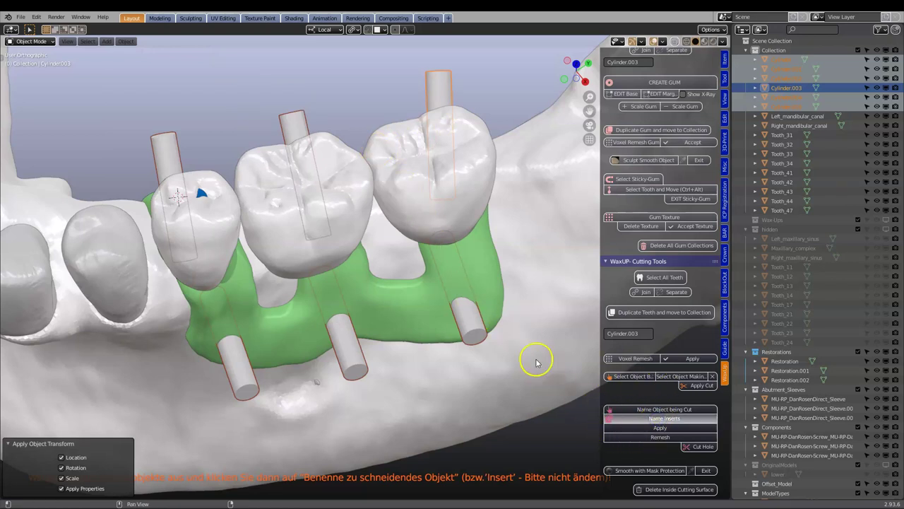
{"action": "left_click", "coordinate": [678, 429]}
{"action": "left_click", "coordinate": [658, 438]}
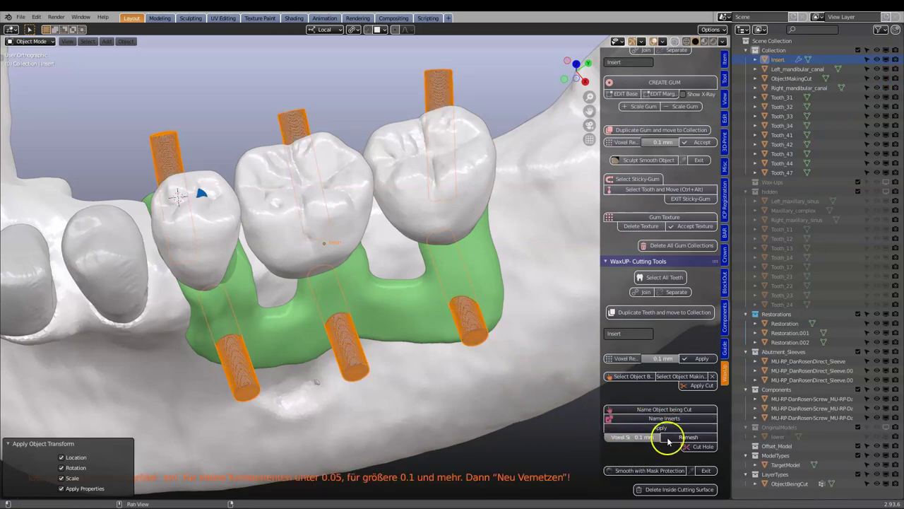
{"action": "left_click", "coordinate": [678, 437]}
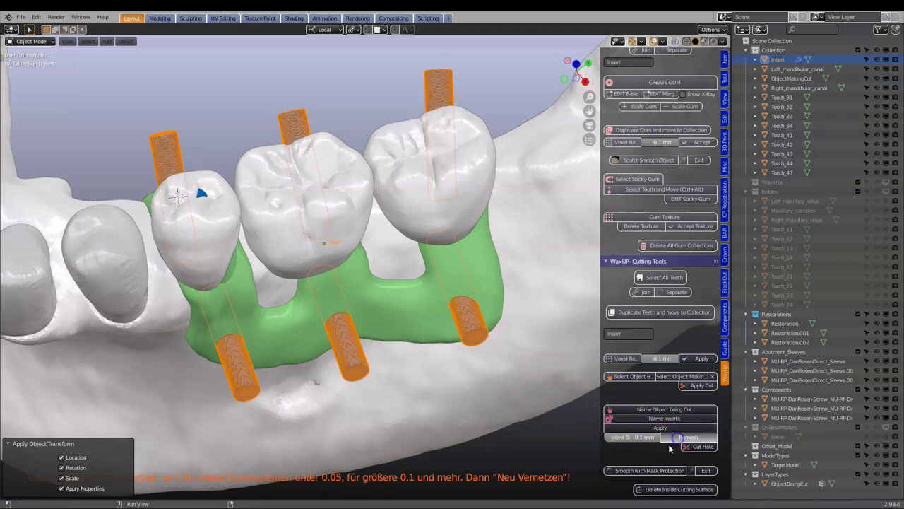
{"action": "left_click", "coordinate": [699, 448]}
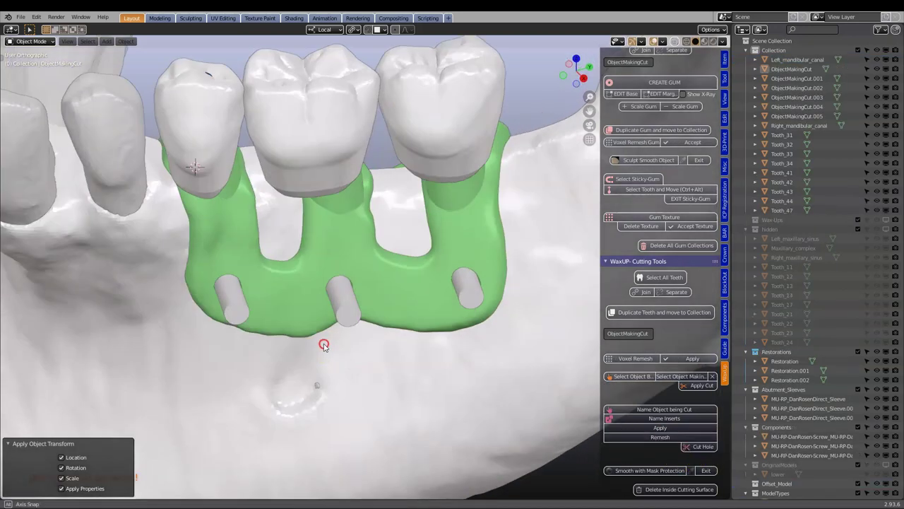
Delete the three cutting cylinders on the cheek side of the green layer.
{"action": "left_click", "coordinate": [226, 285]}
{"action": "left_click", "coordinate": [342, 295], "text": "shift"}
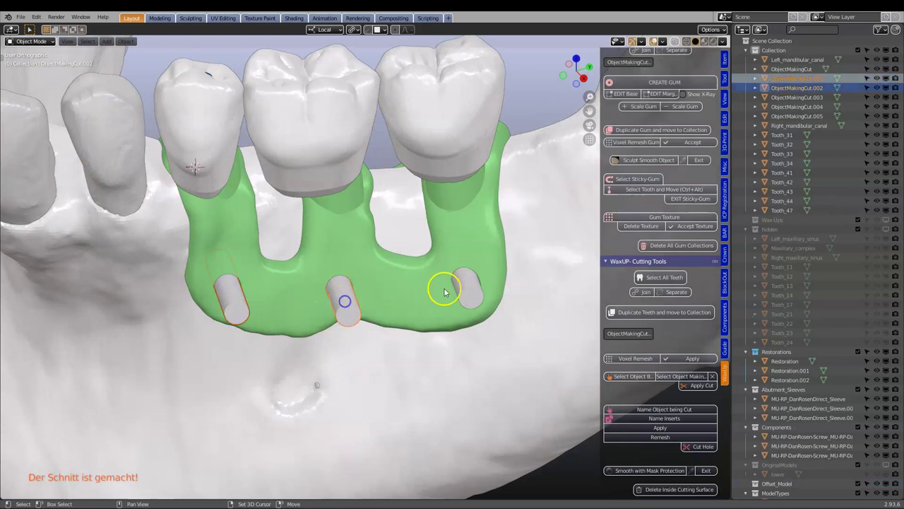
{"action": "left_click", "coordinate": [469, 288], "text": "shift"}
{"action": "key", "text": "x"}
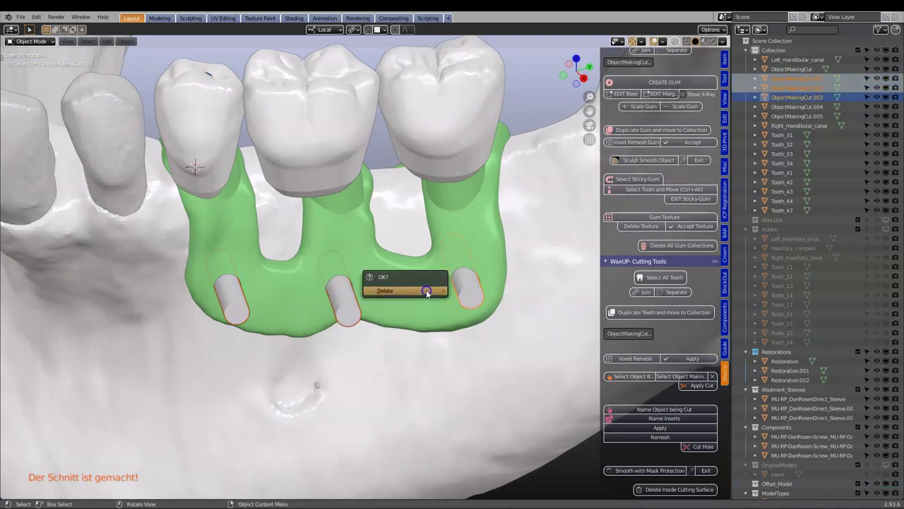
{"action": "left_click", "coordinate": [424, 289]}
Delete the three remaining cutting cylinders on the tongue side of the layer.
{"action": "middle_click_drag", "start_coordinate": [419, 250], "coordinate": [532, 291]}
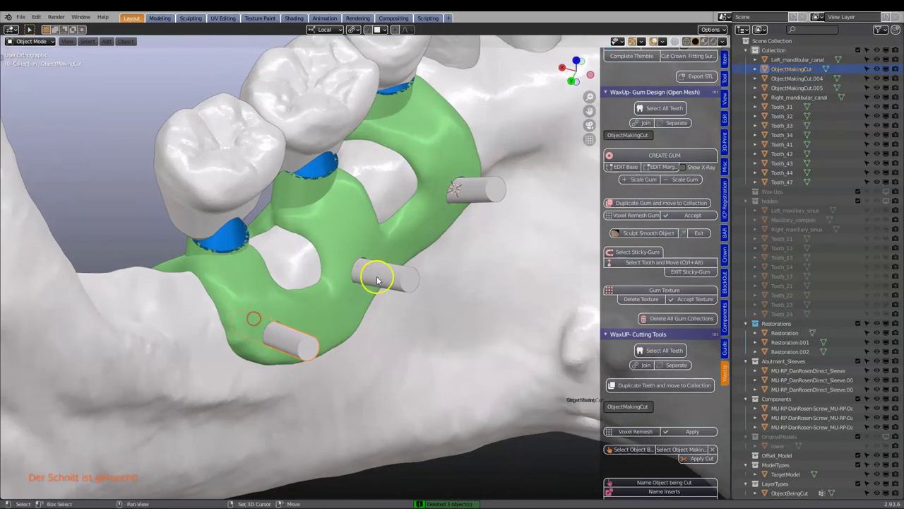
{"action": "left_click", "coordinate": [387, 274], "text": "shift"}
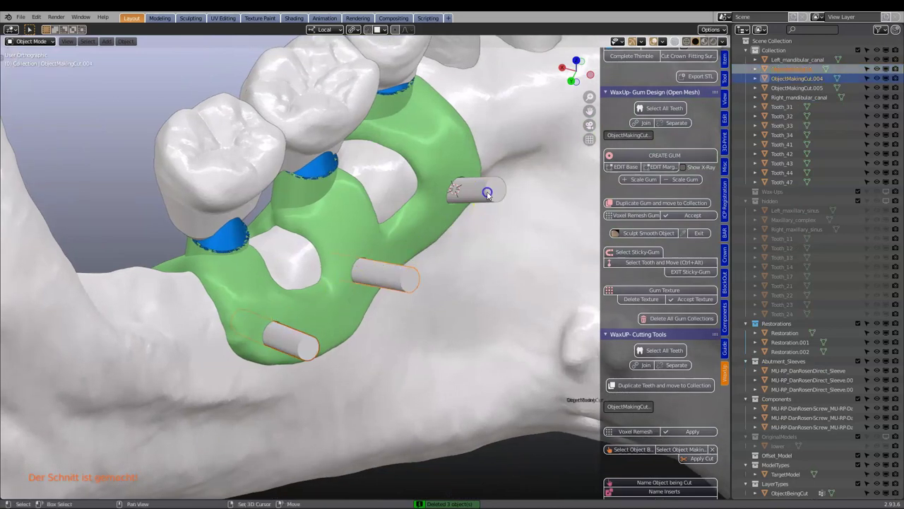
{"action": "left_click", "coordinate": [487, 194], "text": "shift"}
{"action": "key", "text": "x"}
{"action": "left_click", "coordinate": [454, 235]}
Select the three restoration crowns above the green layer and hide them.
{"action": "middle_click_drag", "start_coordinate": [455, 233], "coordinate": [325, 271]}
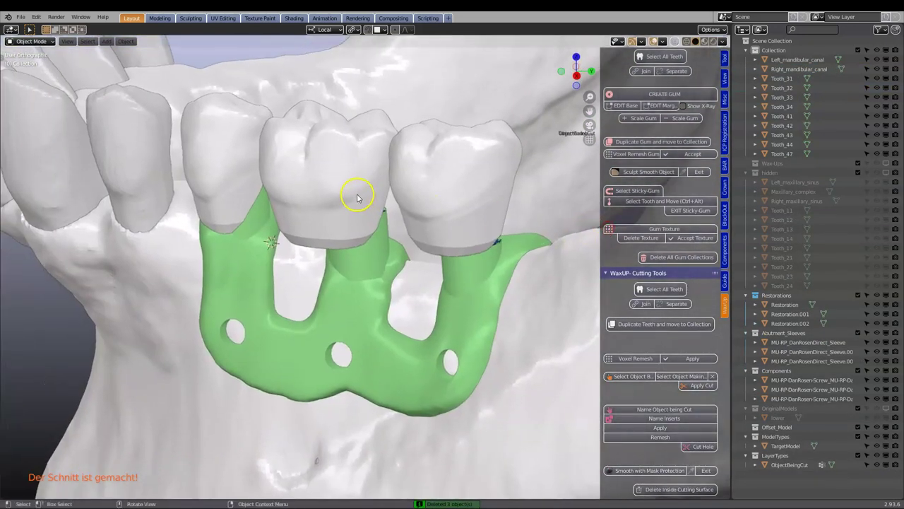
{"action": "left_click", "coordinate": [353, 195]}
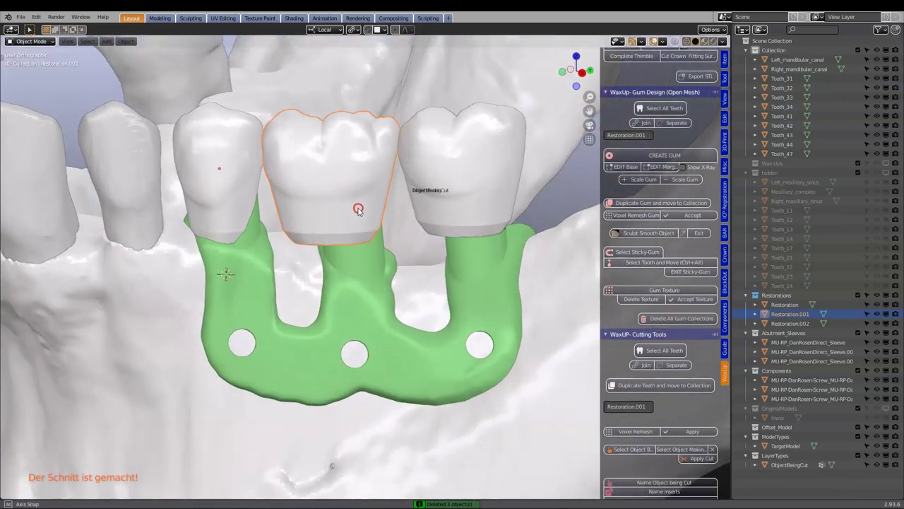
{"action": "middle_click_drag", "start_coordinate": [359, 205], "coordinate": [344, 192]}
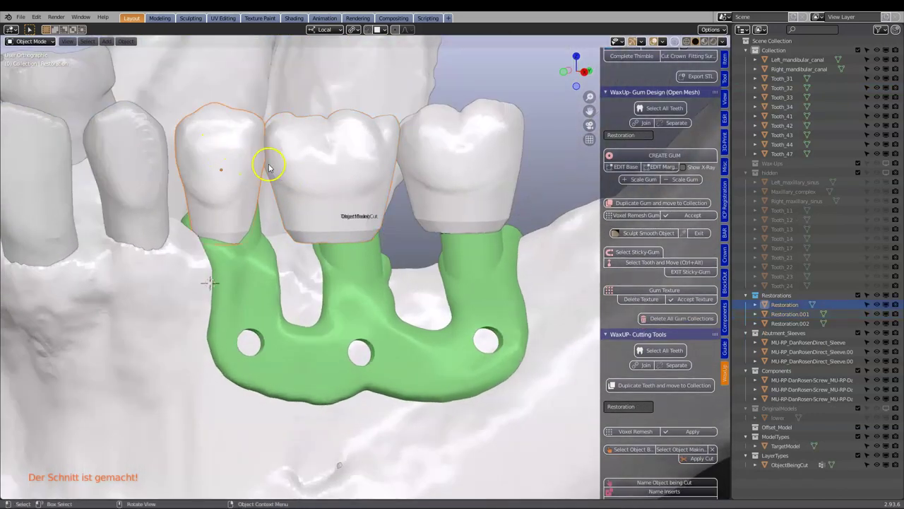
{"action": "middle_click_drag", "start_coordinate": [512, 145], "coordinate": [426, 154]}
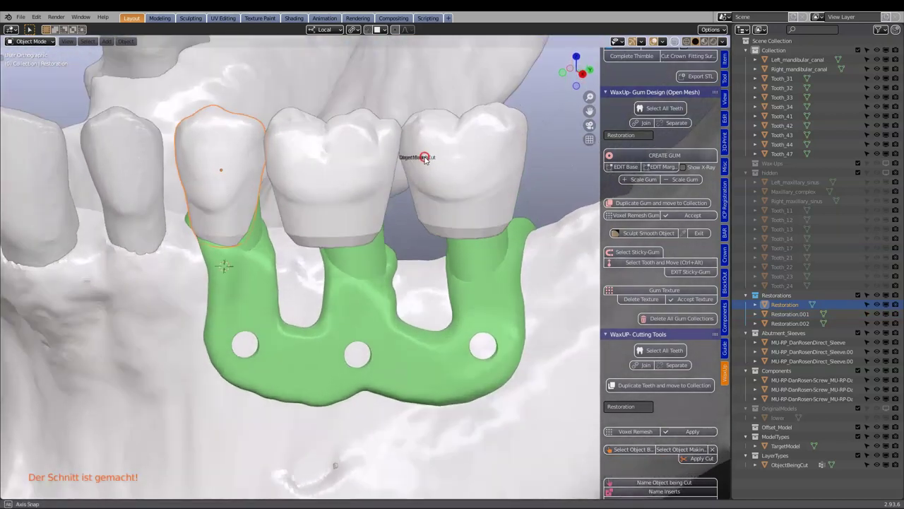
{"action": "left_click", "coordinate": [315, 139], "text": "shift"}
{"action": "left_click", "coordinate": [470, 148], "text": "shift"}
{"action": "middle_click_drag", "start_coordinate": [445, 180], "coordinate": [447, 142]}
{"action": "scroll", "coordinate": [445, 164], "scroll_direction": "up", "scroll_amount": 3}
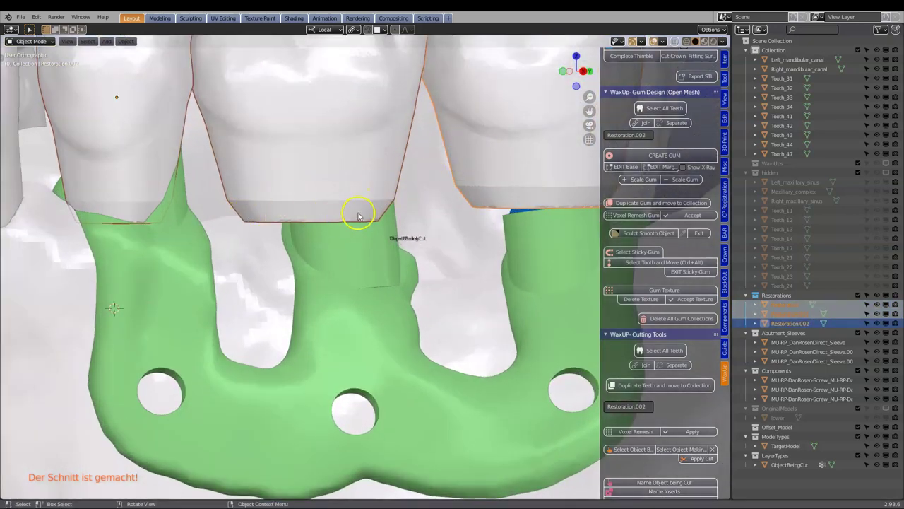
{"action": "scroll", "coordinate": [358, 216], "scroll_direction": "down", "scroll_amount": 4}
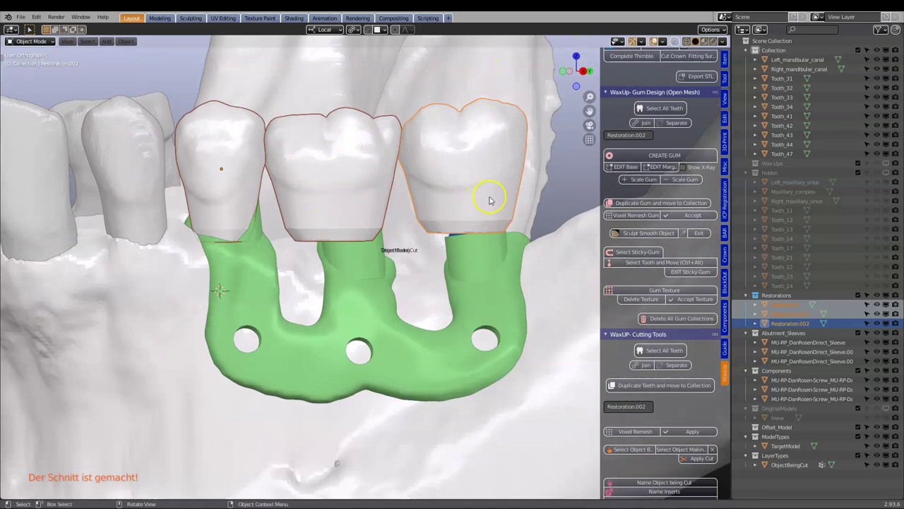
{"action": "scroll", "coordinate": [477, 218], "scroll_direction": "up", "scroll_amount": 2}
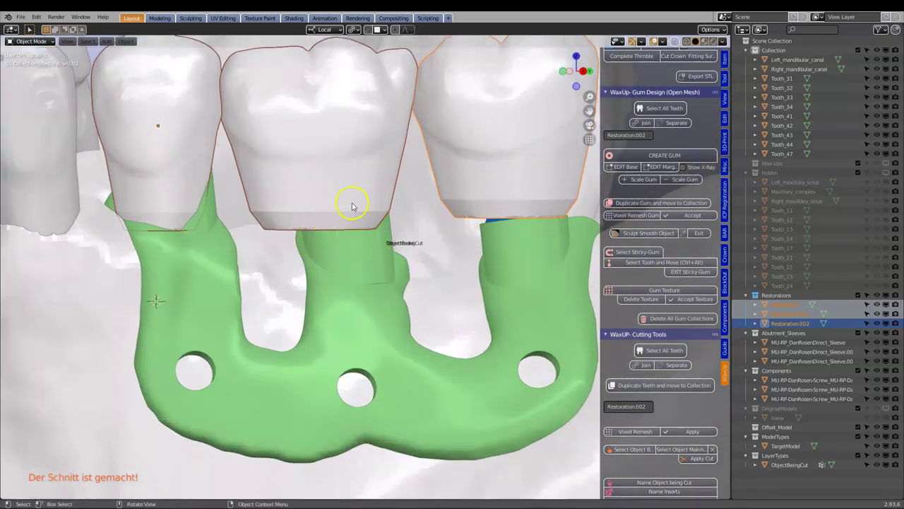
{"action": "scroll", "coordinate": [358, 221], "scroll_direction": "down", "scroll_amount": 2}
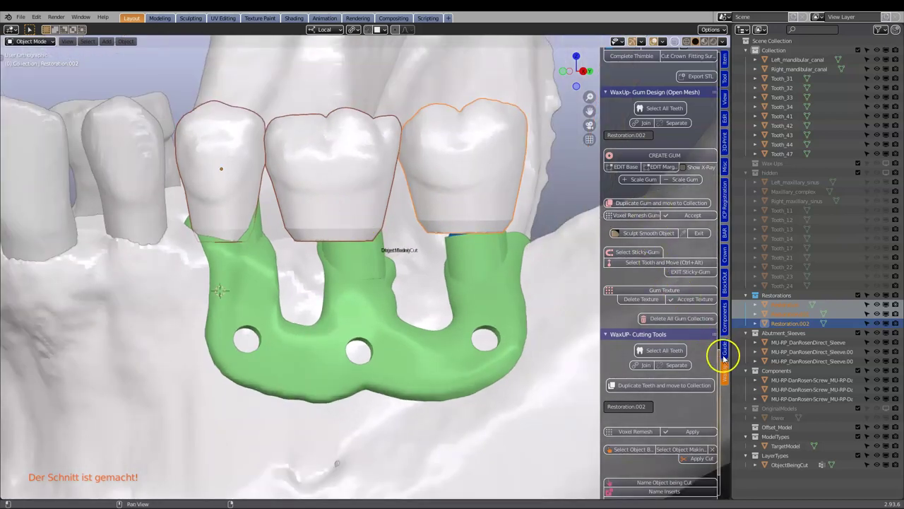
{"action": "left_click", "coordinate": [725, 253]}
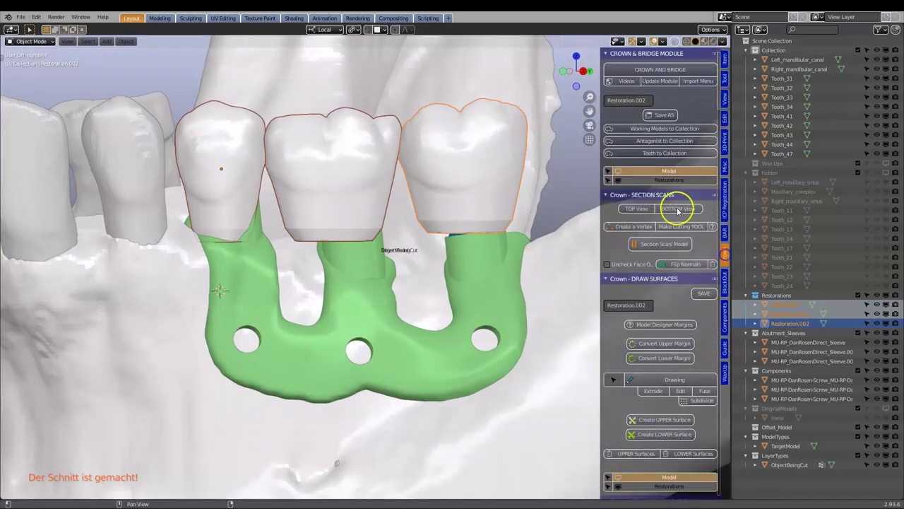
{"action": "scroll", "coordinate": [670, 222], "scroll_direction": "down", "scroll_amount": 1}
{"action": "scroll", "coordinate": [657, 277], "scroll_direction": "down", "scroll_amount": 15}
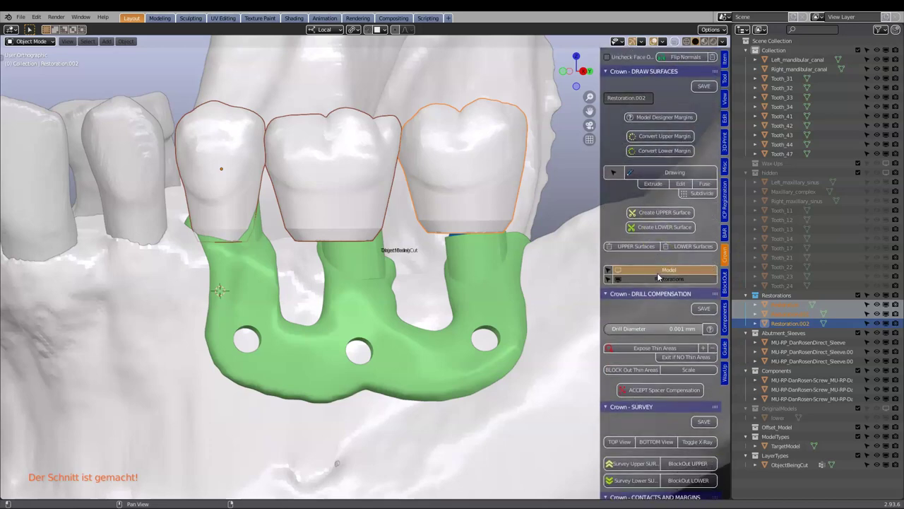
{"action": "scroll", "coordinate": [661, 281], "scroll_direction": "down", "scroll_amount": 15}
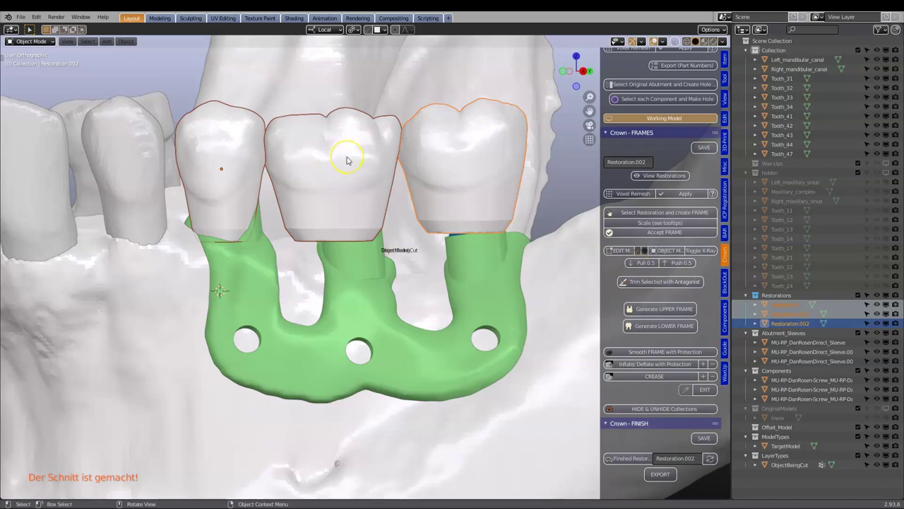
{"action": "key", "text": "h"}
Generate a tube around the rearmost abutment sleeve with the Implant Crowns tools.
{"action": "left_click", "coordinate": [463, 216]}
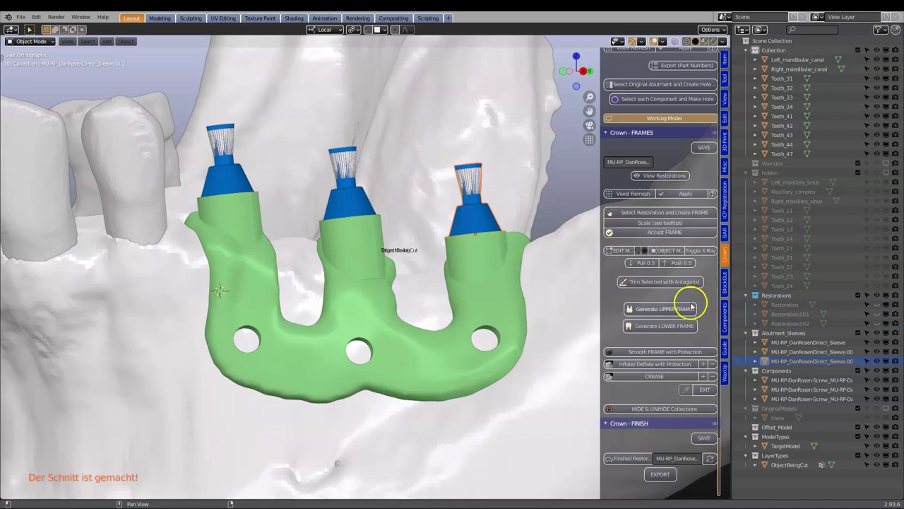
{"action": "scroll", "coordinate": [678, 289], "scroll_direction": "up", "scroll_amount": 10}
{"action": "scroll", "coordinate": [673, 258], "scroll_direction": "up", "scroll_amount": 7}
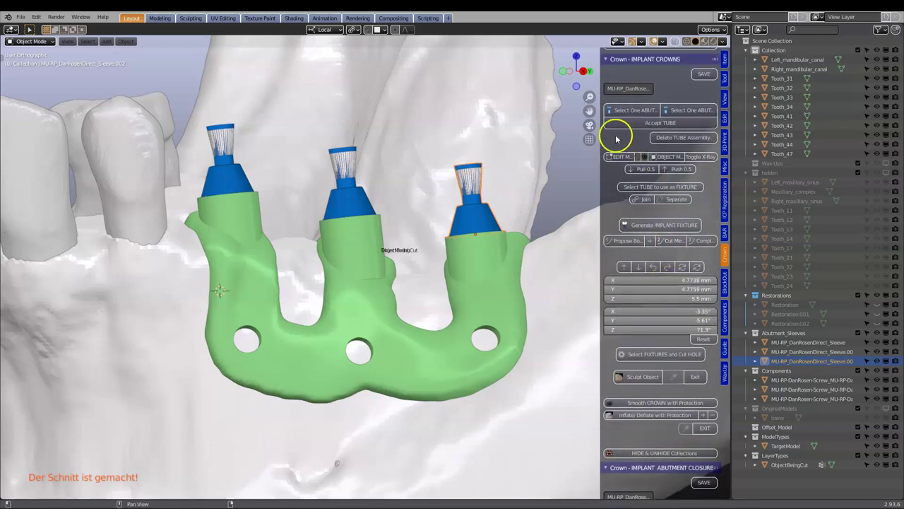
{"action": "left_click", "coordinate": [696, 111]}
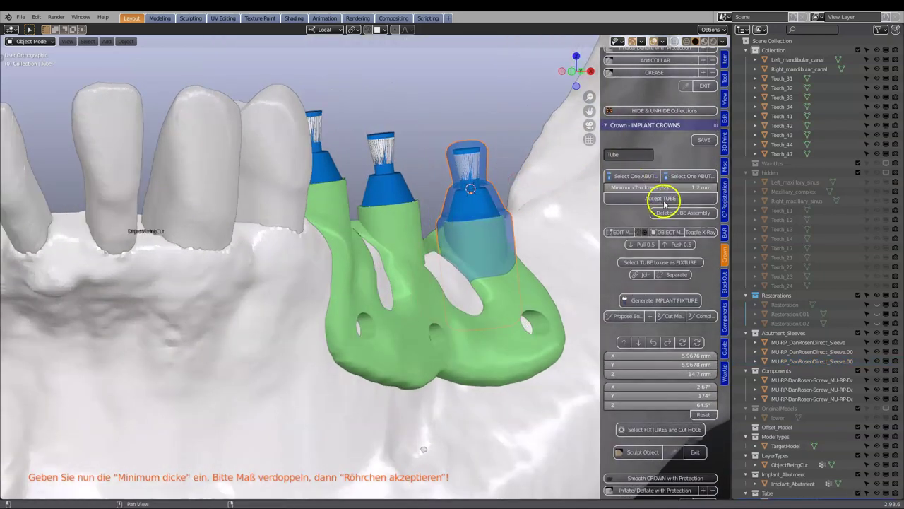
Accept the rearmost tube and generate and accept tubes around the middle and front abutment sleeves, with a 1.2 mm minimum thickness.
{"action": "left_click", "coordinate": [668, 199]}
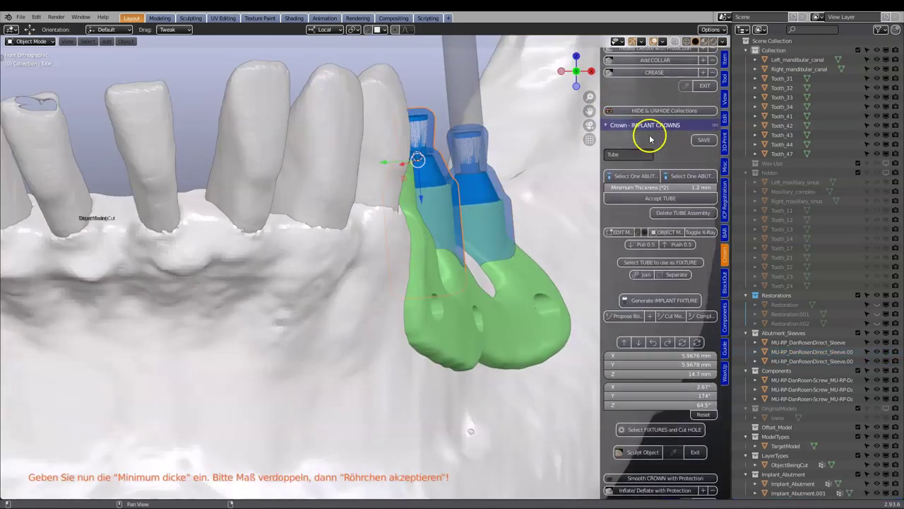
{"action": "left_click", "coordinate": [676, 199]}
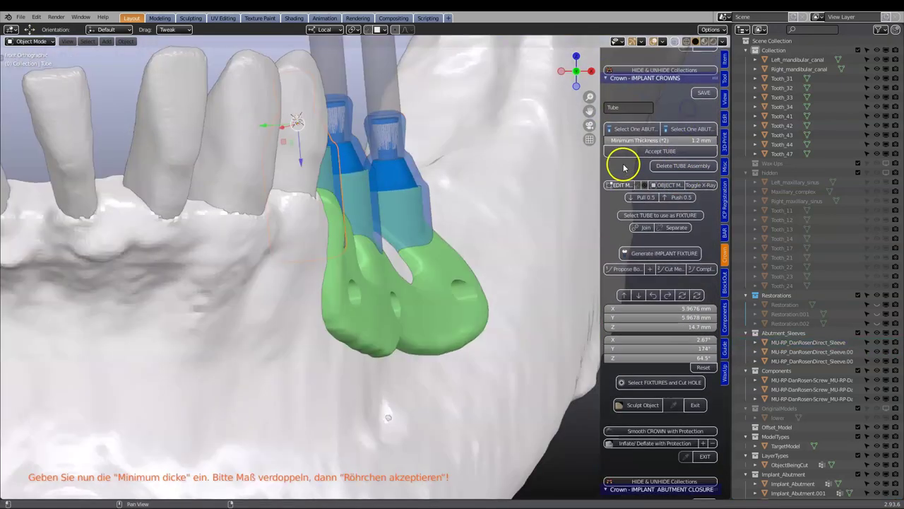
{"action": "scroll", "coordinate": [624, 168], "scroll_direction": "up", "scroll_amount": 2}
{"action": "left_click", "coordinate": [675, 200]}
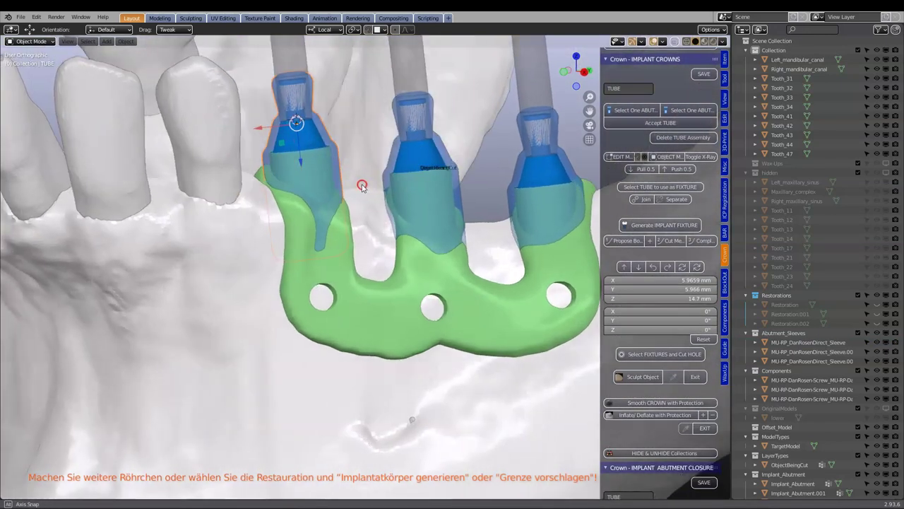
{"action": "middle_click_drag", "start_coordinate": [362, 185], "coordinate": [367, 240]}
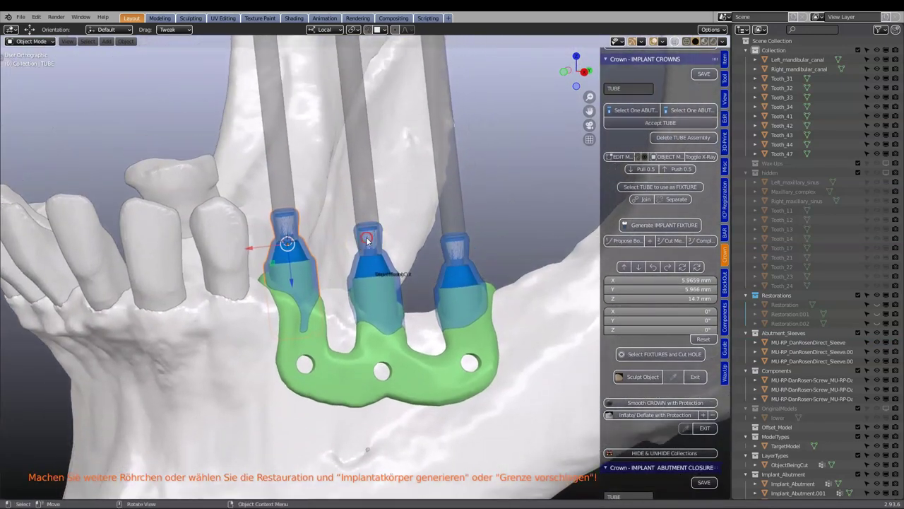
Unhide the three restoration crowns and select only the rearmost one.
{"action": "key", "text": "alt+h"}
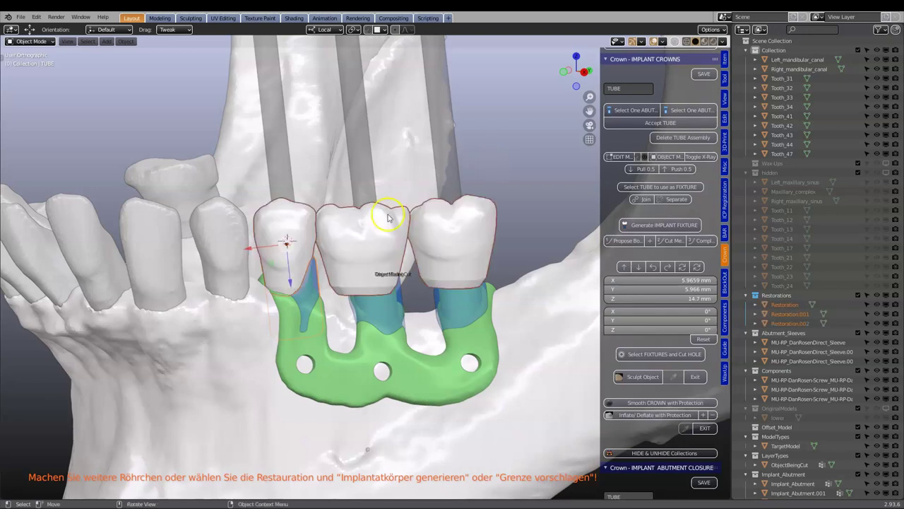
{"action": "left_click", "coordinate": [301, 224]}
{"action": "left_click", "coordinate": [467, 226]}
{"action": "scroll", "coordinate": [471, 232], "scroll_direction": "up", "scroll_amount": 2}
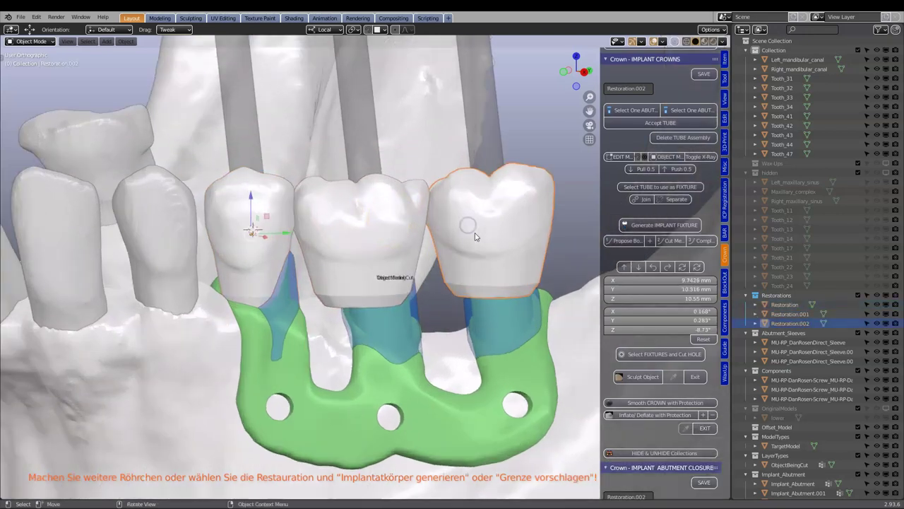
Enter Edit Mode on the rearmost crown with X-ray on and circle-select the mesh band along its lower margin.
{"action": "left_click", "coordinate": [618, 159]}
{"action": "left_click", "coordinate": [676, 41]}
{"action": "key", "text": "c"}
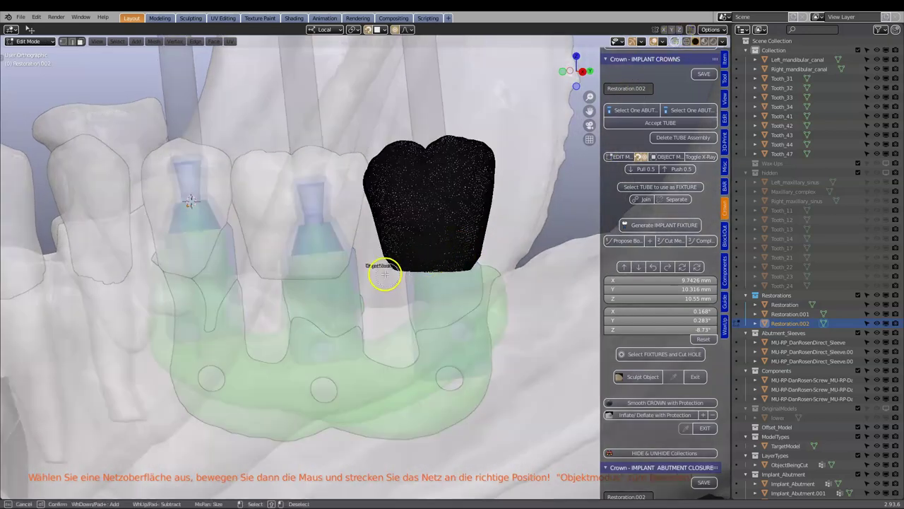
{"action": "left_click_drag", "start_coordinate": [384, 267], "coordinate": [487, 264]}
{"action": "right_click", "coordinate": [424, 266]}
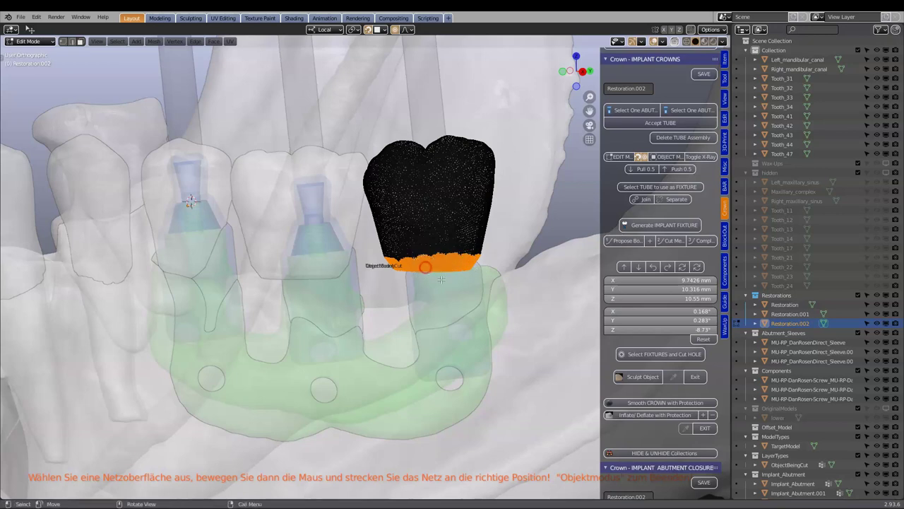
{"action": "scroll", "coordinate": [445, 253], "scroll_direction": "up", "scroll_amount": 2}
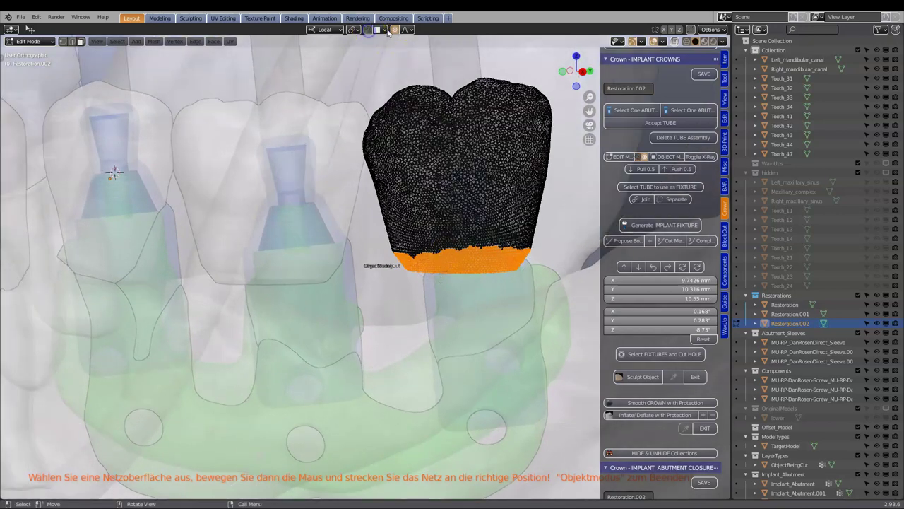
Move the rearmost crown's lower margin over its tube with smooth proportional editing and rotate it by -5°.
{"action": "key", "text": "g"}
{"action": "scroll", "coordinate": [476, 279], "scroll_direction": "down", "scroll_amount": 5}
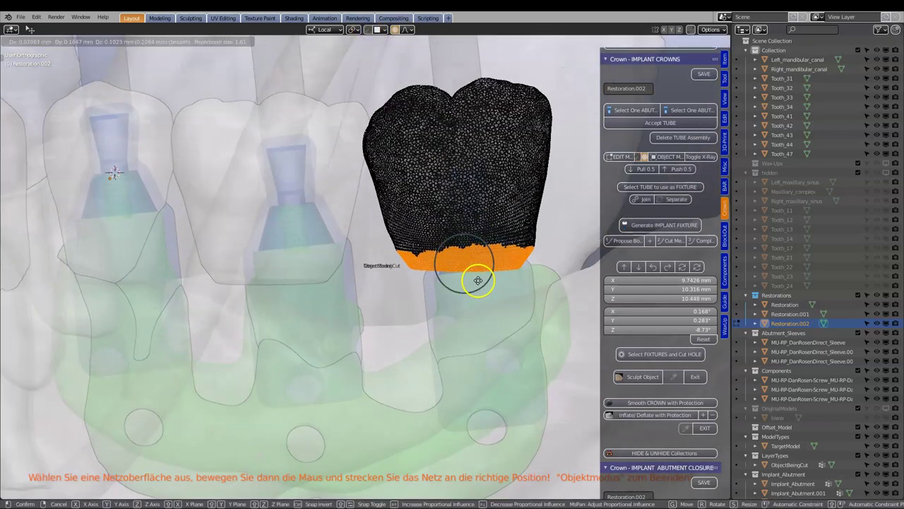
{"action": "scroll", "coordinate": [482, 254], "scroll_direction": "down", "scroll_amount": 4}
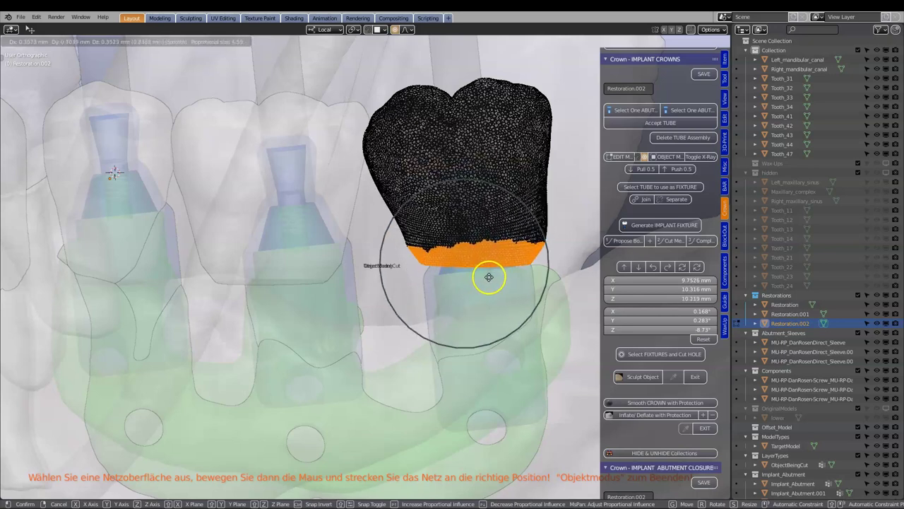
{"action": "left_click", "coordinate": [487, 280]}
{"action": "key", "text": "r"}
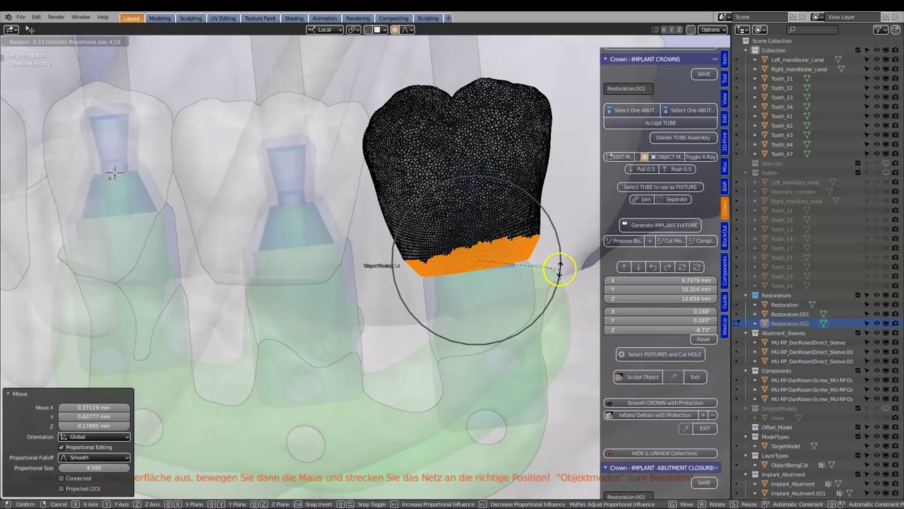
{"action": "left_click", "coordinate": [559, 275]}
Scale the rearmost crown's lower margin to 0.853, center it over the tube from the side, and return to Object Mode.
{"action": "key", "text": "s"}
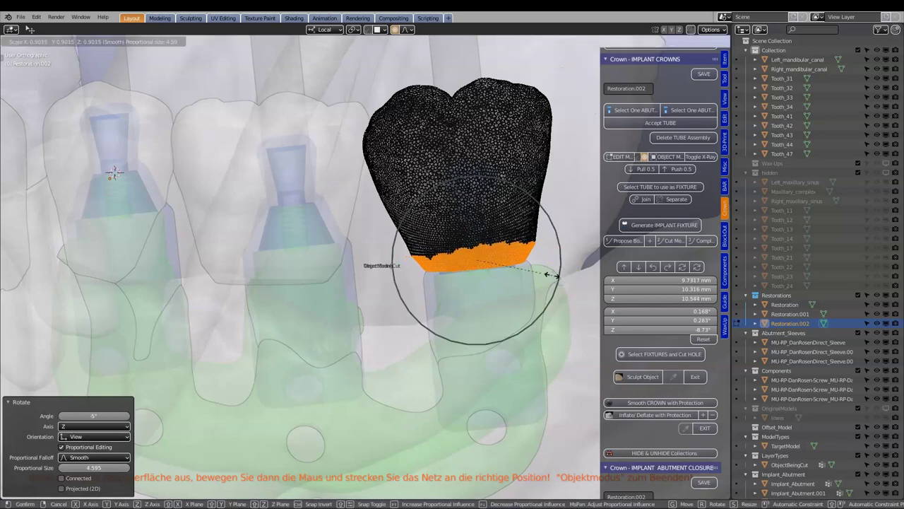
{"action": "left_click", "coordinate": [545, 273]}
{"action": "middle_click_drag", "start_coordinate": [544, 273], "coordinate": [496, 277]}
{"action": "key", "text": "g"}
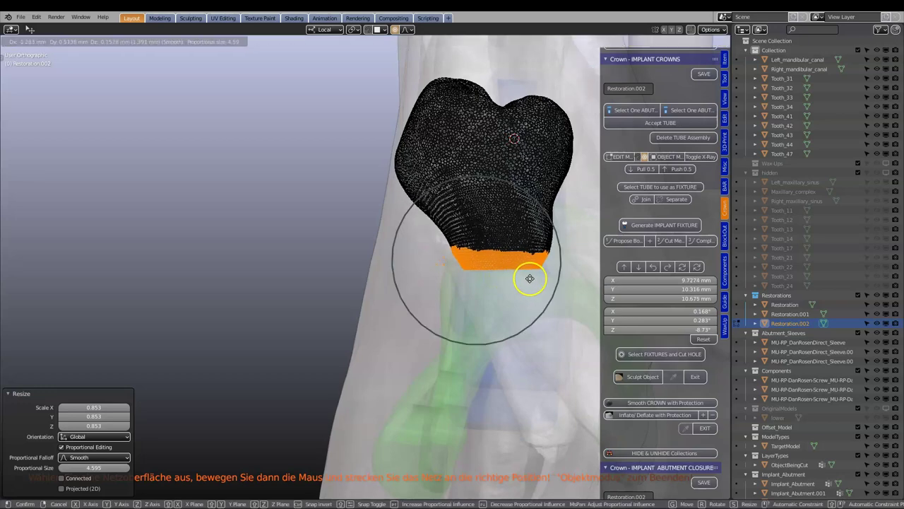
{"action": "left_click", "coordinate": [530, 279]}
{"action": "middle_click_drag", "start_coordinate": [394, 272], "coordinate": [145, 179]}
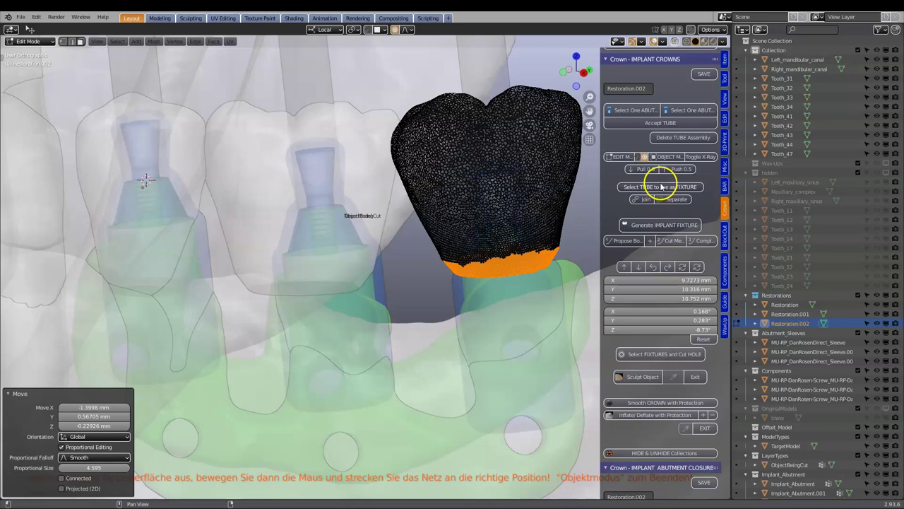
{"action": "left_click", "coordinate": [670, 157]}
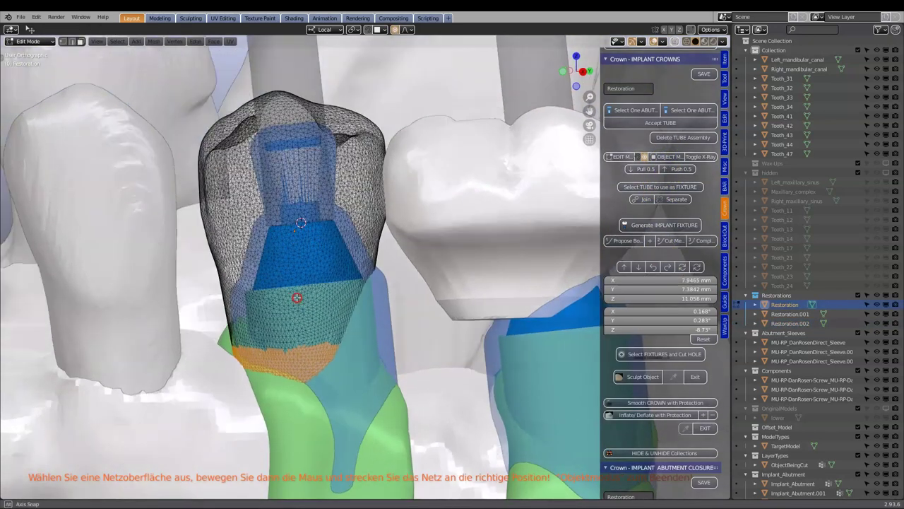
Scale the front crown's selected lower margin to 0.868, move it up onto its tube, and return to Object Mode.
{"action": "key", "text": "s"}
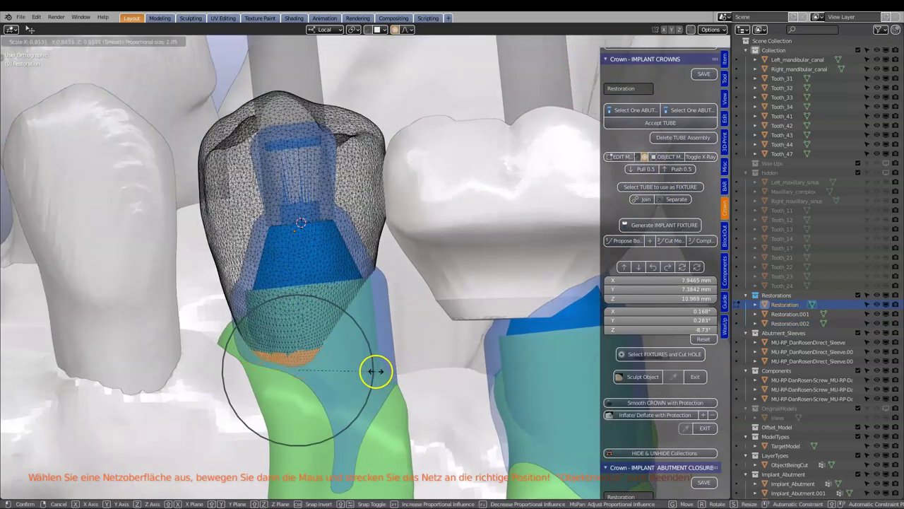
{"action": "left_click", "coordinate": [381, 373]}
{"action": "key", "text": "g"}
{"action": "scroll", "coordinate": [282, 332], "scroll_direction": "down", "scroll_amount": 7}
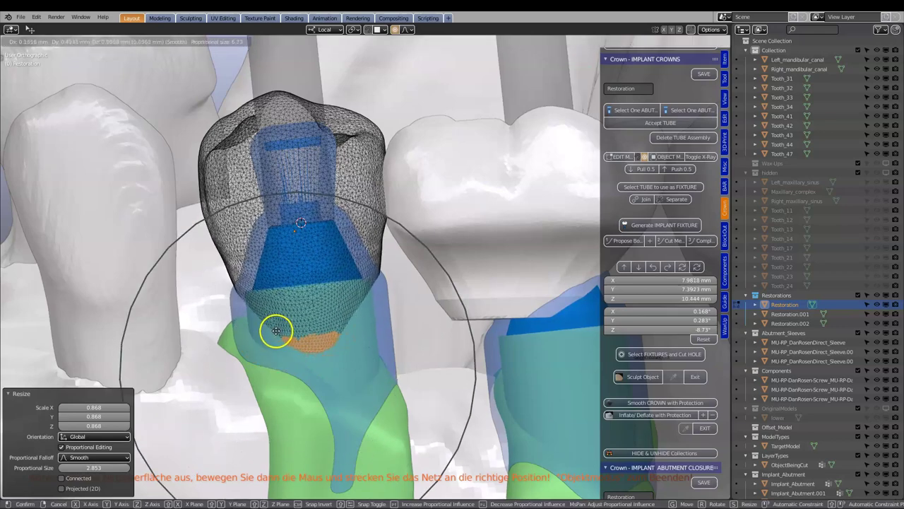
{"action": "left_click", "coordinate": [274, 329]}
{"action": "key", "text": "Tab"}
{"action": "middle_click_drag", "start_coordinate": [320, 319], "coordinate": [334, 303]}
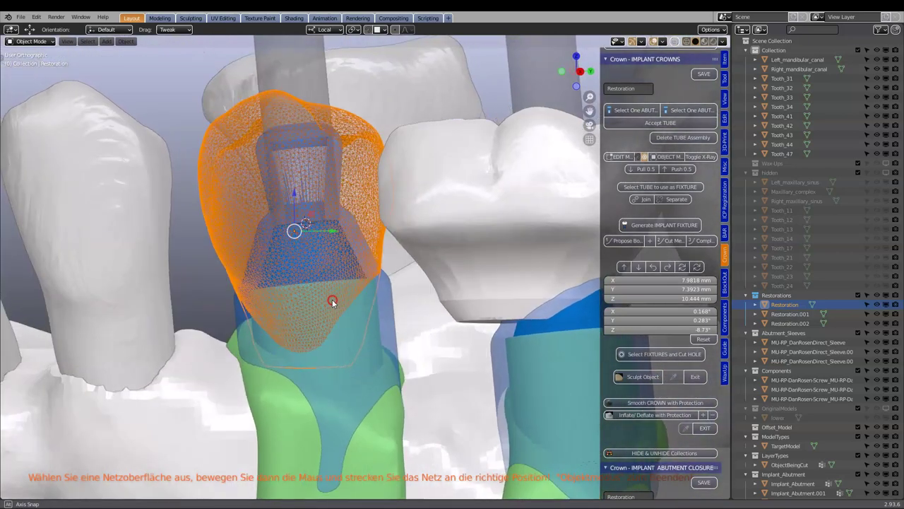
{"action": "scroll", "coordinate": [360, 308], "scroll_direction": "down", "scroll_amount": 2}
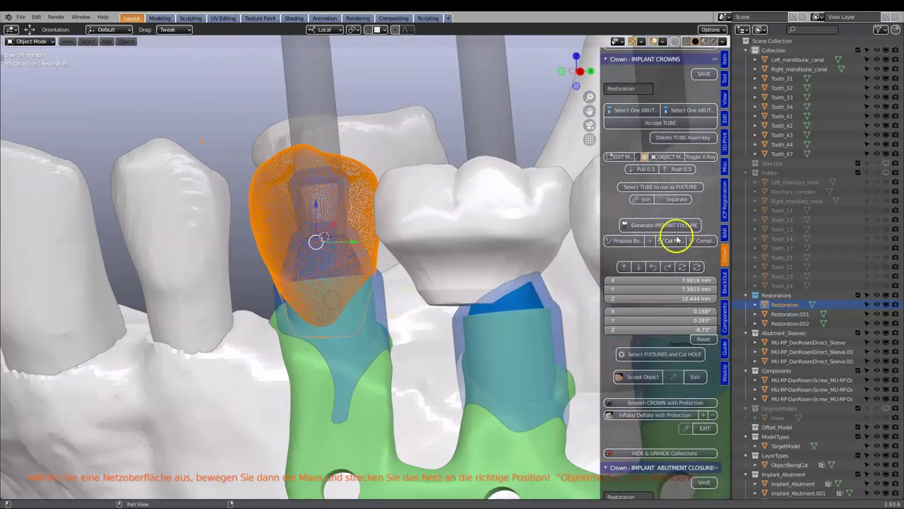
{"action": "left_click", "coordinate": [668, 158]}
{"action": "middle_click_drag", "start_coordinate": [348, 240], "coordinate": [323, 222]}
Move and scale the middle crown's lower margin in Edit Mode with proportional editing so it fits its tube.
{"action": "left_click", "coordinate": [327, 267]}
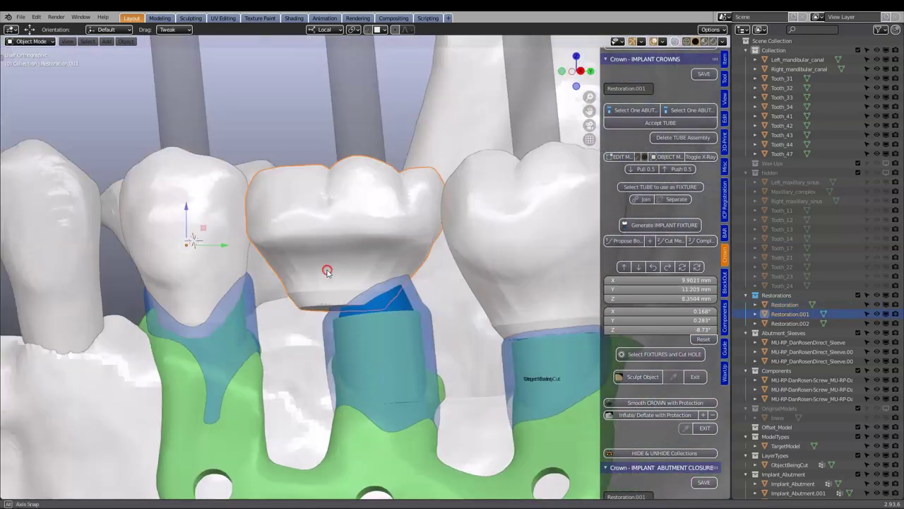
{"action": "key", "text": "Tab"}
{"action": "left_click_drag", "start_coordinate": [334, 304], "coordinate": [359, 308]}
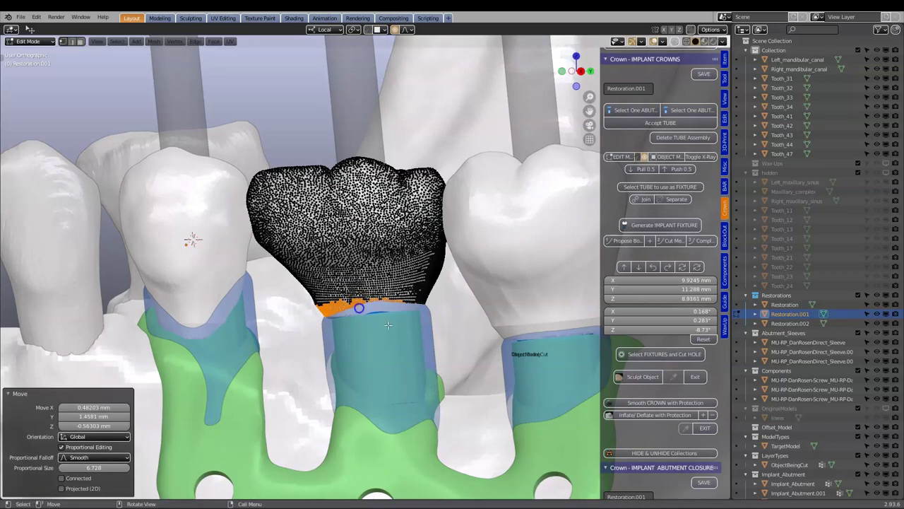
{"action": "key", "text": "s"}
{"action": "left_click", "coordinate": [441, 338]}
{"action": "key", "text": "Tab"}
Select all three restoration crowns and merge them into one object with the Bridging tools' Unify function.
{"action": "left_click", "coordinate": [509, 295]}
{"action": "scroll", "coordinate": [485, 290], "scroll_direction": "down", "scroll_amount": 1}
{"action": "scroll", "coordinate": [485, 290], "scroll_direction": "down", "scroll_amount": 3}
{"action": "middle_click_drag", "start_coordinate": [485, 290], "coordinate": [386, 305]}
{"action": "left_click", "coordinate": [302, 244]}
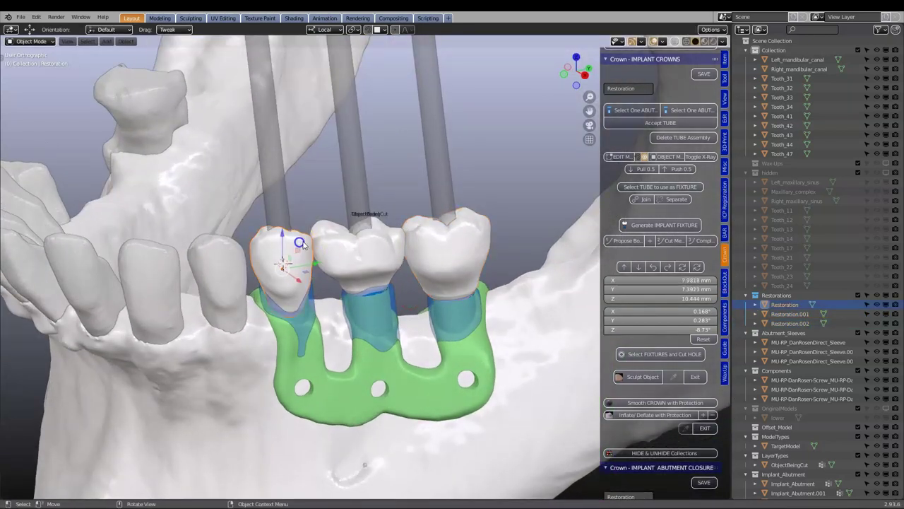
{"action": "left_click", "coordinate": [361, 244], "text": "shift"}
{"action": "left_click", "coordinate": [433, 243], "text": "shift"}
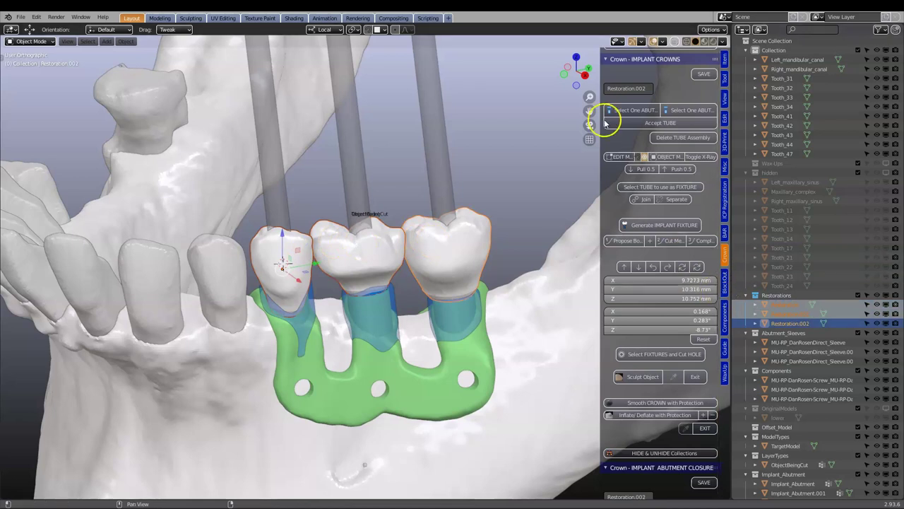
{"action": "scroll", "coordinate": [625, 94], "scroll_direction": "up", "scroll_amount": 2}
{"action": "left_click", "coordinate": [647, 116], "text": "ctrl"}
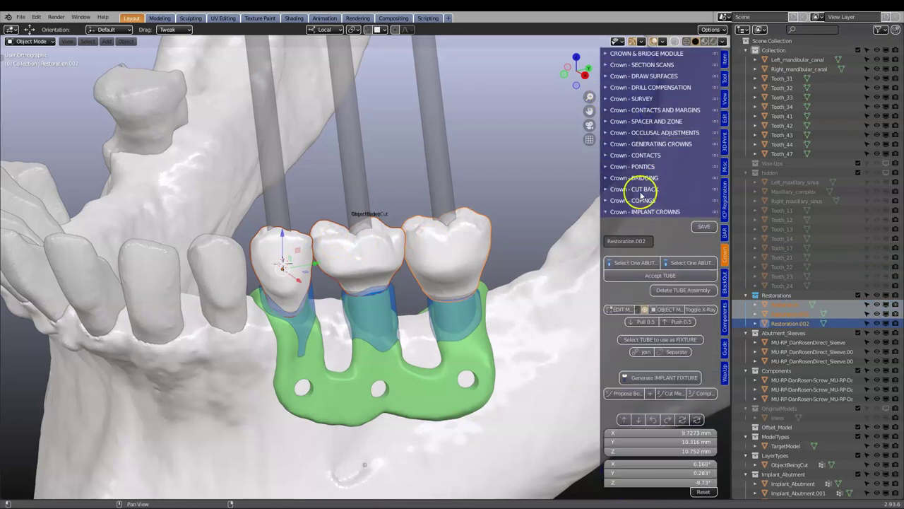
{"action": "left_click", "coordinate": [631, 178]}
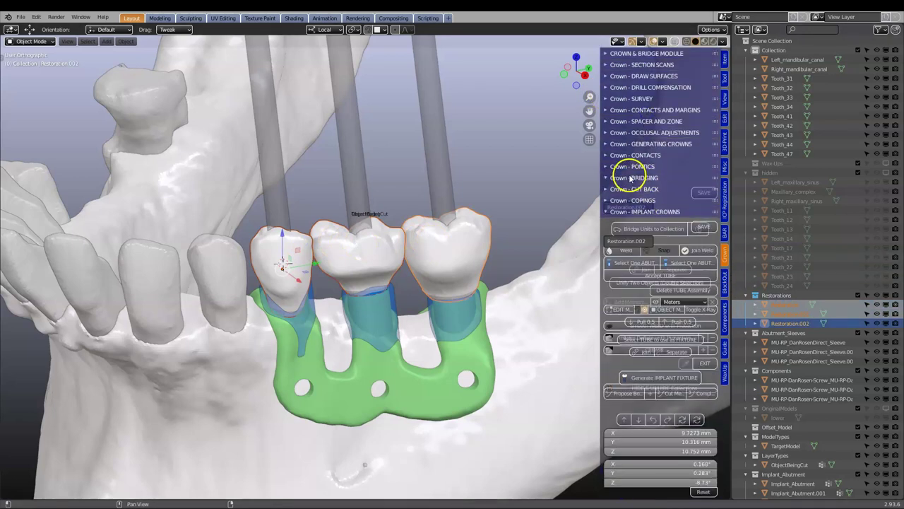
{"action": "left_click", "coordinate": [656, 284]}
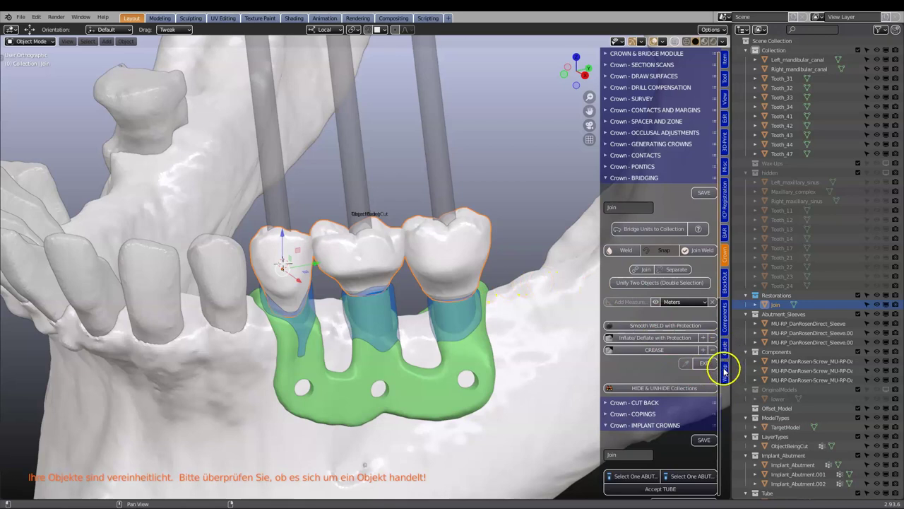
Generate the implant fixture from the unified crowns and propose its cutting border.
{"action": "scroll", "coordinate": [686, 347], "scroll_direction": "down", "scroll_amount": 10}
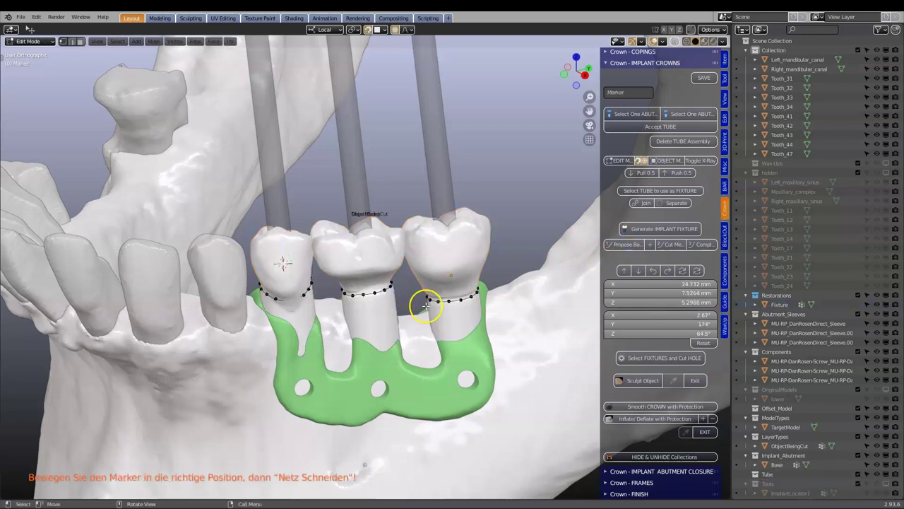
{"action": "scroll", "coordinate": [412, 314], "scroll_direction": "up", "scroll_amount": 4}
{"action": "middle_click_drag", "start_coordinate": [379, 304], "coordinate": [375, 298]}
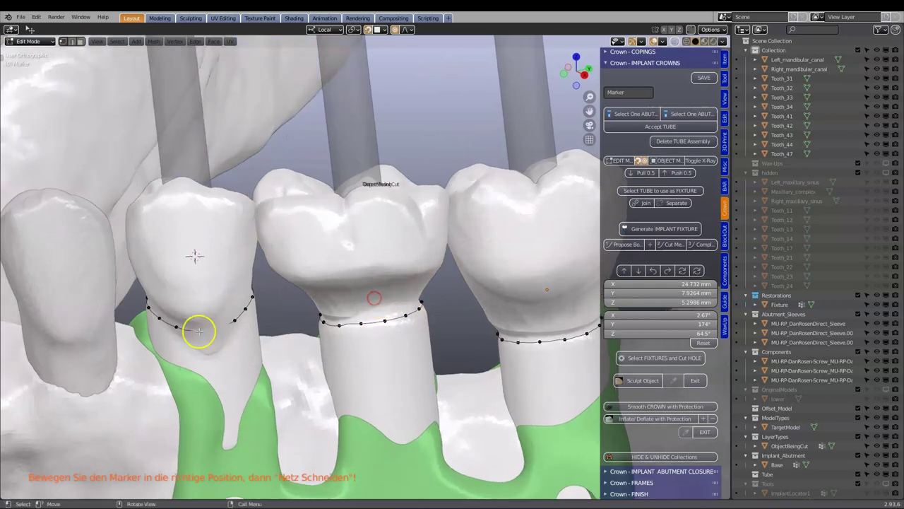
Reshape the border marker around the front crown's base and cut the fixture mesh along it.
{"action": "left_click_drag", "start_coordinate": [201, 327], "coordinate": [201, 338]}
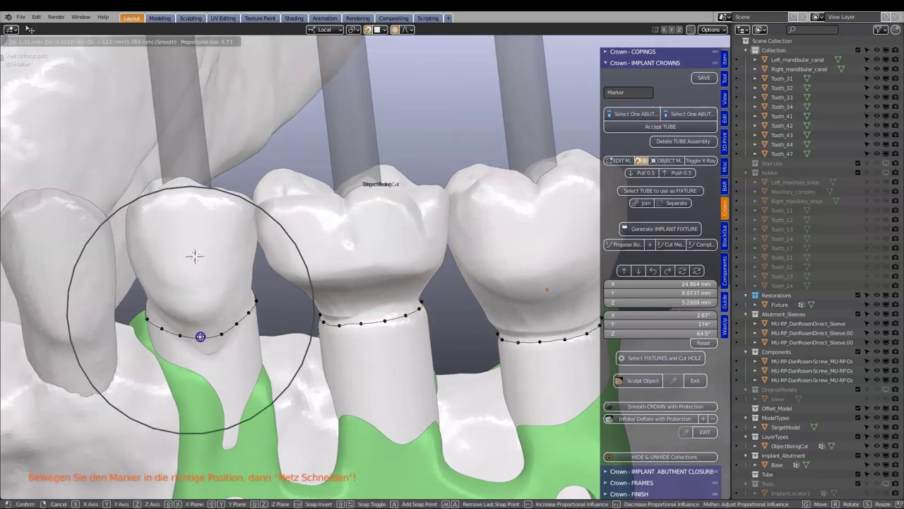
{"action": "left_click", "coordinate": [200, 336]}
{"action": "middle_click_drag", "start_coordinate": [200, 333], "coordinate": [414, 307]}
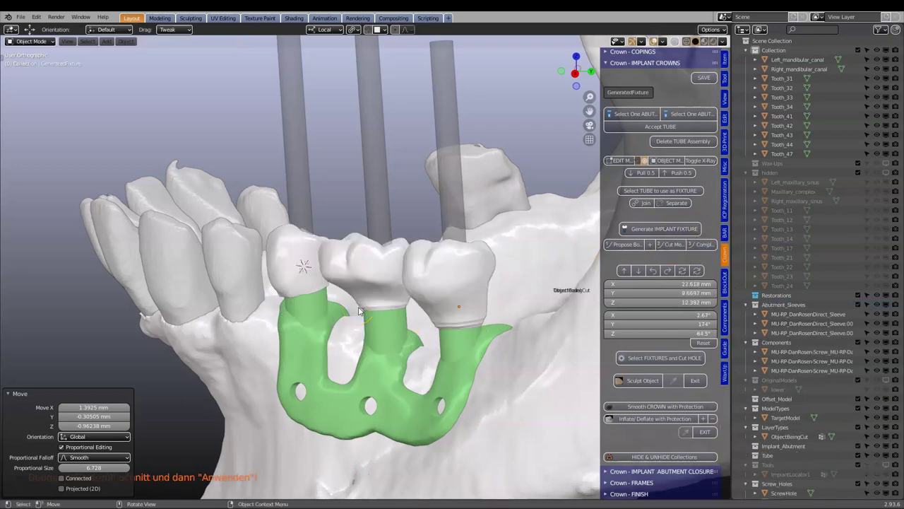
Select the generated crown fixture and hide all other objects.
{"action": "middle_click_drag", "start_coordinate": [358, 307], "coordinate": [371, 295]}
{"action": "left_click", "coordinate": [347, 265]}
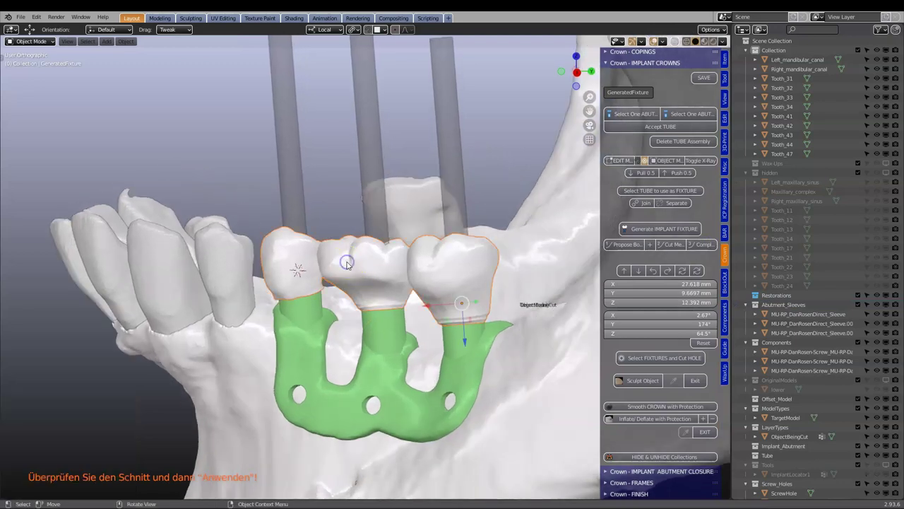
{"action": "key", "text": "shift+h"}
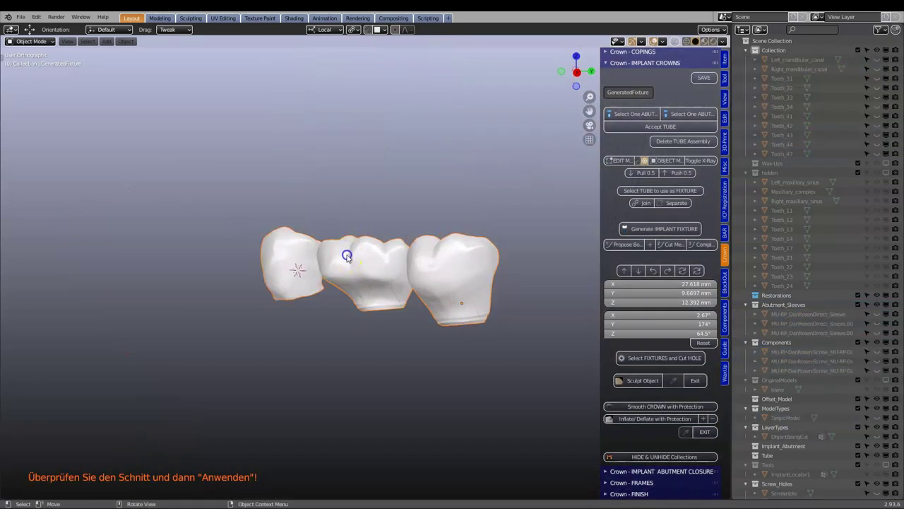
Smooth the crown fixture's surface around the three sleeve openings using crown smoothing with protection, and exit sculpting.
{"action": "left_click", "coordinate": [635, 407]}
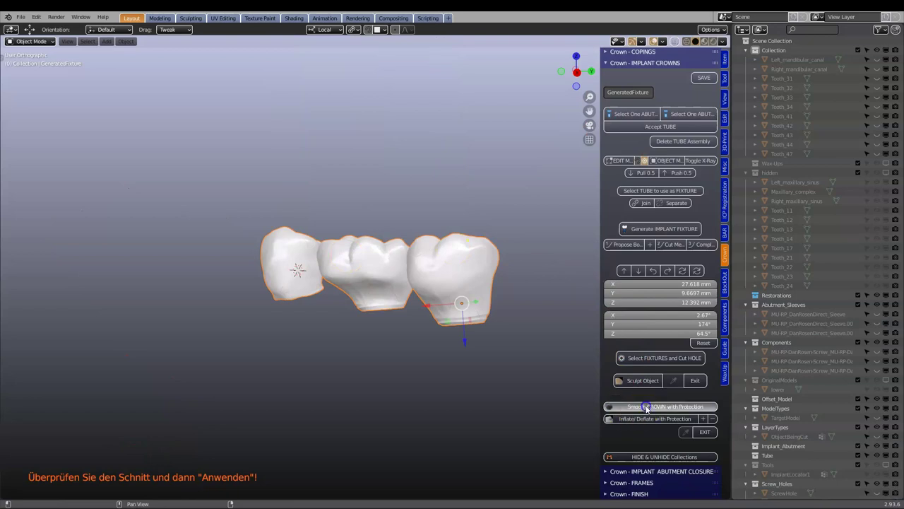
{"action": "mouse_move", "coordinate": [414, 332]}
{"action": "middle_mouse_down"}
{"action": "mouse_move", "coordinate": [434, 325]}
{"action": "mouse_move", "coordinate": [434, 244]}
{"action": "middle_mouse_up"}
{"action": "scroll", "coordinate": [483, 284], "scroll_direction": "up", "scroll_amount": 2}
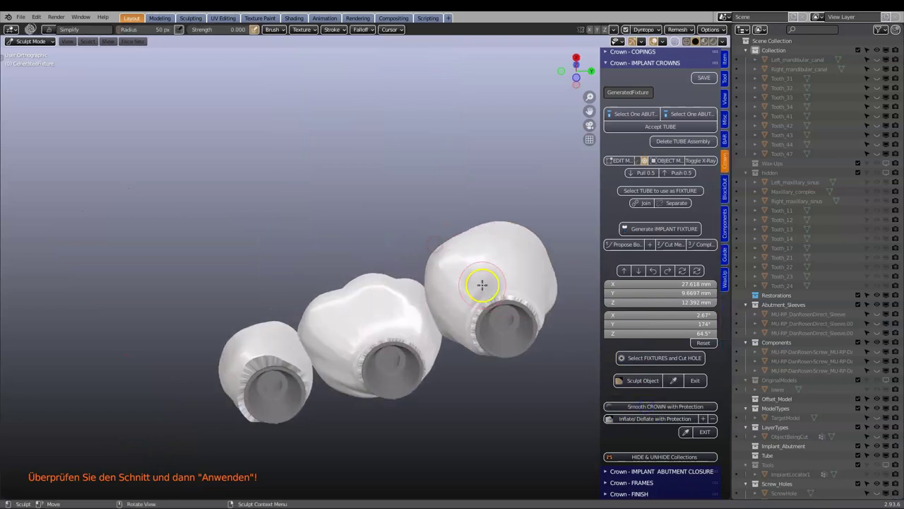
{"action": "scroll", "coordinate": [502, 342], "scroll_direction": "up", "scroll_amount": 1}
{"action": "middle_click_drag", "start_coordinate": [502, 345], "coordinate": [488, 277]}
{"action": "scroll", "coordinate": [487, 277], "scroll_direction": "up", "scroll_amount": 1}
{"action": "mouse_move", "coordinate": [505, 336]}
{"action": "left_mouse_down"}
{"action": "mouse_move", "coordinate": [559, 374]}
{"action": "mouse_move", "coordinate": [591, 365]}
{"action": "left_mouse_up"}
{"action": "mouse_move", "coordinate": [393, 449]}
{"action": "left_mouse_down"}
{"action": "mouse_move", "coordinate": [365, 424]}
{"action": "mouse_move", "coordinate": [400, 477]}
{"action": "left_mouse_up"}
{"action": "scroll", "coordinate": [510, 412], "scroll_direction": "down", "scroll_amount": 2}
{"action": "left_click_drag", "start_coordinate": [443, 380], "coordinate": [436, 365]}
{"action": "mouse_move", "coordinate": [270, 439]}
{"action": "left_mouse_down"}
{"action": "mouse_move", "coordinate": [327, 428]}
{"action": "mouse_move", "coordinate": [281, 471]}
{"action": "mouse_move", "coordinate": [271, 459]}
{"action": "left_mouse_up"}
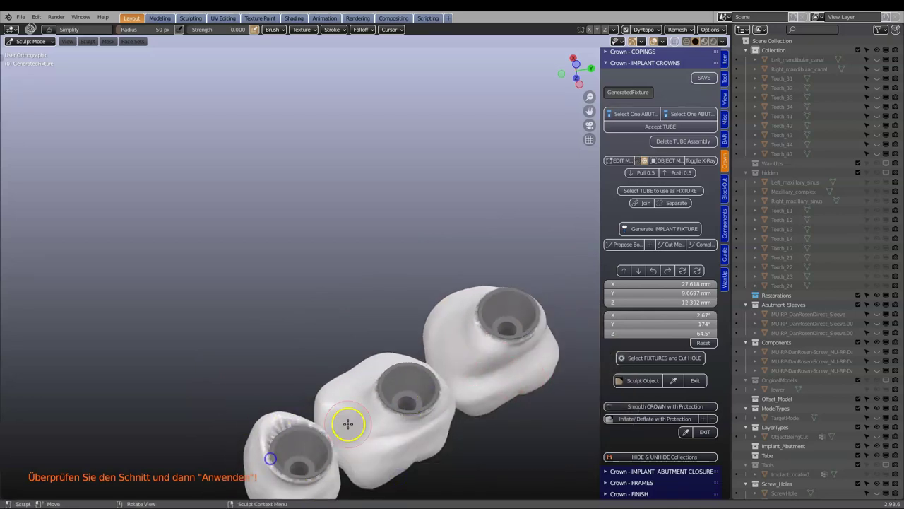
{"action": "middle_click_drag", "start_coordinate": [347, 424], "coordinate": [339, 476]}
{"action": "scroll", "coordinate": [319, 481], "scroll_direction": "up", "scroll_amount": 1}
{"action": "mouse_move", "coordinate": [315, 482]}
{"action": "left_mouse_down"}
{"action": "mouse_move", "coordinate": [275, 504]}
{"action": "mouse_move", "coordinate": [313, 483]}
{"action": "left_mouse_up"}
{"action": "middle_click_drag", "start_coordinate": [451, 447], "coordinate": [392, 366]}
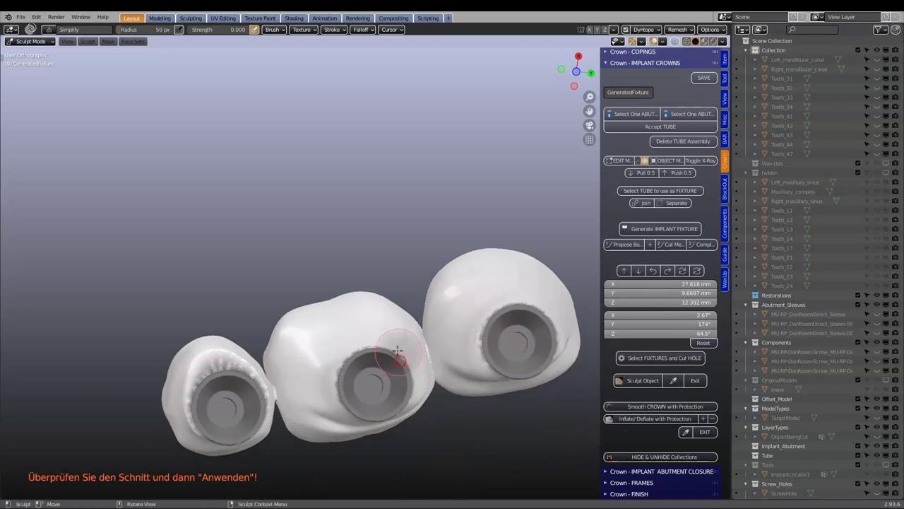
{"action": "left_click", "coordinate": [703, 433]}
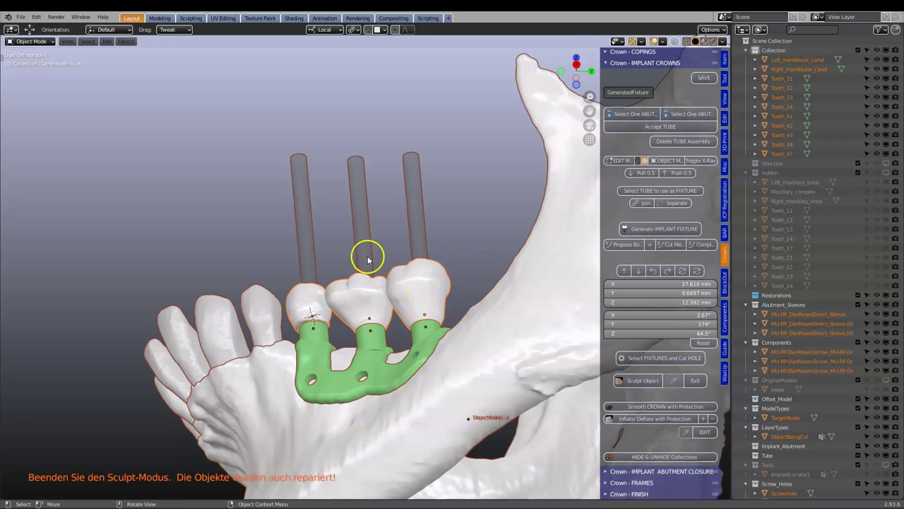
Show the hidden objects in X-ray view and raise the front crown's screw-hole cylinder about 3 mm along its local Z axis.
{"action": "middle_click_drag", "start_coordinate": [367, 260], "coordinate": [385, 299]}
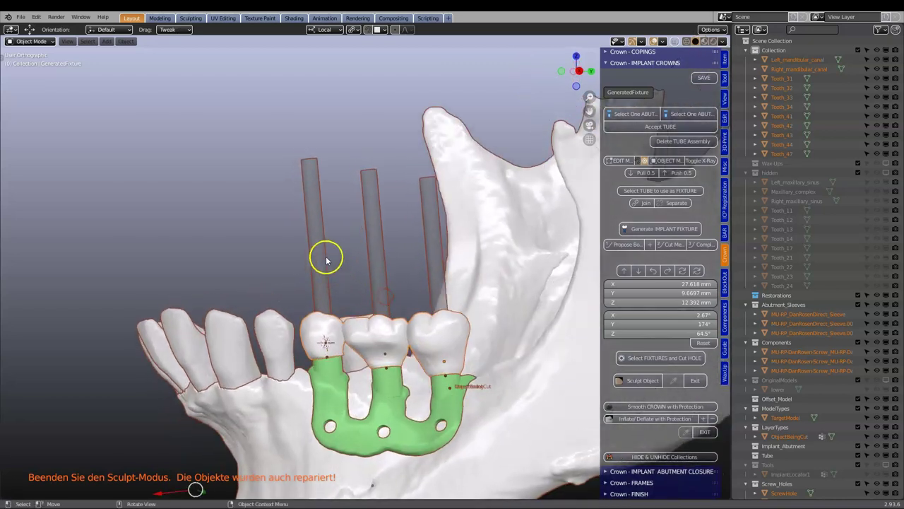
{"action": "left_click", "coordinate": [675, 41]}
{"action": "left_click", "coordinate": [323, 330]}
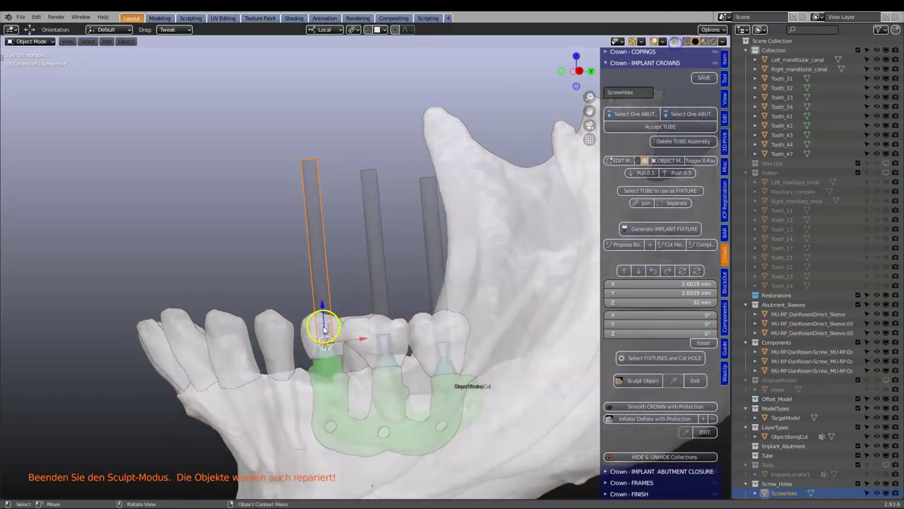
{"action": "scroll", "coordinate": [324, 330], "scroll_direction": "up", "scroll_amount": 4}
{"action": "middle_click_drag", "start_coordinate": [315, 353], "coordinate": [327, 280], "text": "shift"}
{"action": "scroll", "coordinate": [400, 203], "scroll_direction": "up", "scroll_amount": 5}
{"action": "left_click_drag", "start_coordinate": [327, 279], "coordinate": [321, 179]}
{"action": "mouse_move", "coordinate": [341, 214]}
{"action": "middle_mouse_down"}
{"action": "mouse_move", "coordinate": [347, 209]}
{"action": "mouse_move", "coordinate": [346, 219]}
{"action": "middle_mouse_up"}
Raise the middle crown's screw-hole cylinder along its axis until its base sits near the top of the screw.
{"action": "scroll", "coordinate": [426, 229], "scroll_direction": "down", "scroll_amount": 2}
{"action": "middle_click_drag", "start_coordinate": [462, 234], "coordinate": [341, 266], "text": "shift"}
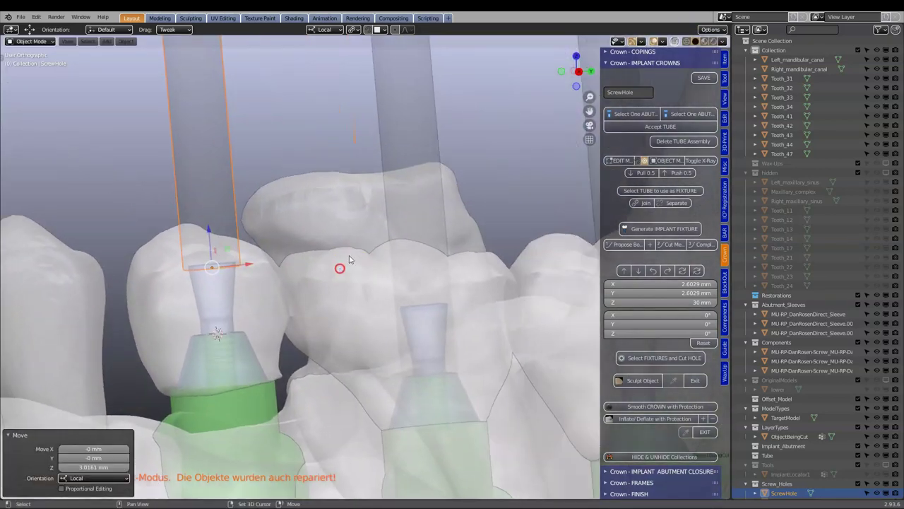
{"action": "scroll", "coordinate": [346, 261], "scroll_direction": "up", "scroll_amount": 1}
{"action": "left_click", "coordinate": [446, 111]}
{"action": "left_click_drag", "start_coordinate": [436, 378], "coordinate": [430, 286]}
Raise the rear crown's screw-hole cylinder about 2.9 mm along its local Z axis.
{"action": "scroll", "coordinate": [449, 299], "scroll_direction": "down", "scroll_amount": 2}
{"action": "middle_click_drag", "start_coordinate": [501, 295], "coordinate": [297, 336], "text": "shift"}
{"action": "left_click", "coordinate": [382, 226]}
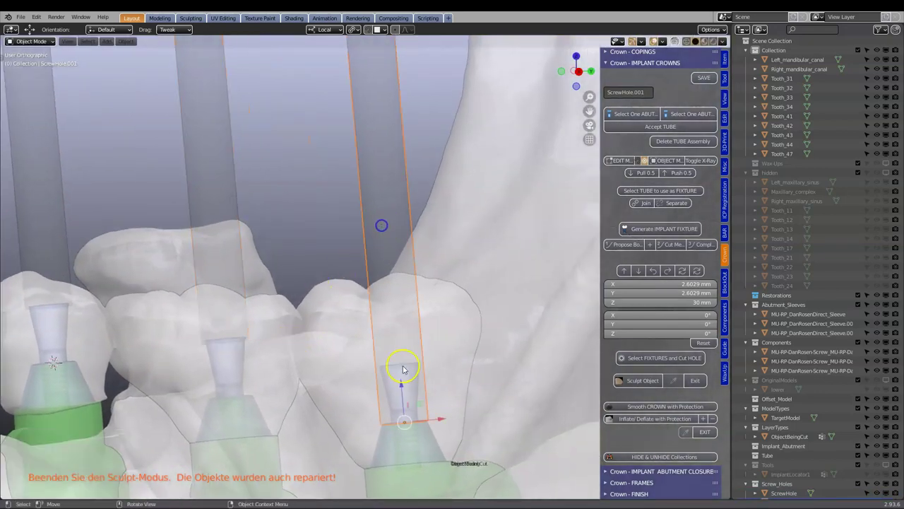
{"action": "left_click_drag", "start_coordinate": [402, 390], "coordinate": [400, 333]}
Select the generated crown fixture, cut the screw holes into it and turn off X-ray display.
{"action": "middle_click_drag", "start_coordinate": [400, 333], "coordinate": [349, 267]}
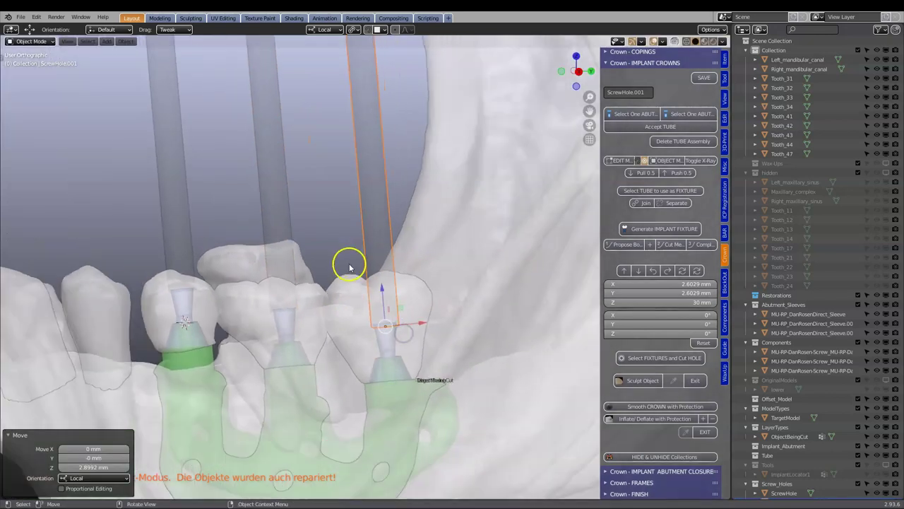
{"action": "left_click", "coordinate": [337, 326]}
{"action": "left_click", "coordinate": [662, 360]}
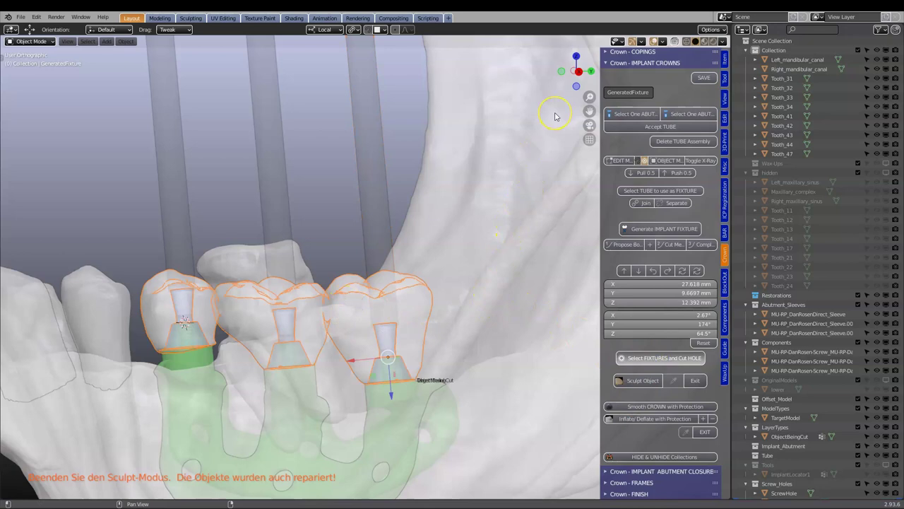
{"action": "left_click", "coordinate": [675, 43]}
Hide the three abutment sleeves beneath the crown fixture one after another.
{"action": "scroll", "coordinate": [329, 243], "scroll_direction": "down", "scroll_amount": 3}
{"action": "mouse_move", "coordinate": [329, 245]}
{"action": "middle_mouse_down"}
{"action": "mouse_move", "coordinate": [345, 257]}
{"action": "mouse_move", "coordinate": [341, 344]}
{"action": "mouse_move", "coordinate": [303, 313]}
{"action": "mouse_move", "coordinate": [290, 315]}
{"action": "mouse_move", "coordinate": [322, 313]}
{"action": "middle_mouse_up"}
{"action": "scroll", "coordinate": [264, 325], "scroll_direction": "up", "scroll_amount": 5}
{"action": "left_click", "coordinate": [258, 313]}
{"action": "key", "text": "h"}
{"action": "left_click", "coordinate": [199, 316]}
{"action": "key", "text": "h"}
{"action": "left_click", "coordinate": [447, 319]}
{"action": "key", "text": "h"}
Isolate the cut crown fixture to examine it by itself, and bring the surrounding objects back.
{"action": "middle_click_drag", "start_coordinate": [447, 320], "coordinate": [365, 238]}
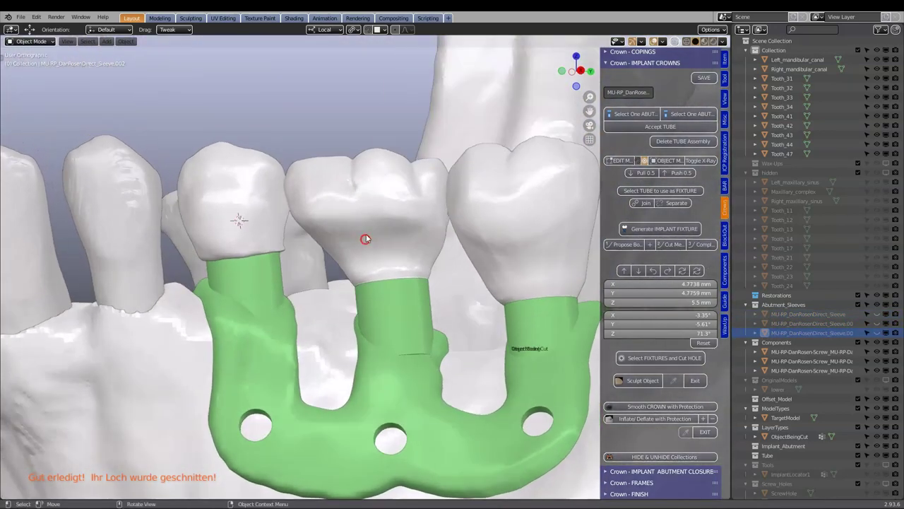
{"action": "left_click", "coordinate": [367, 222]}
{"action": "key", "text": "shift+h"}
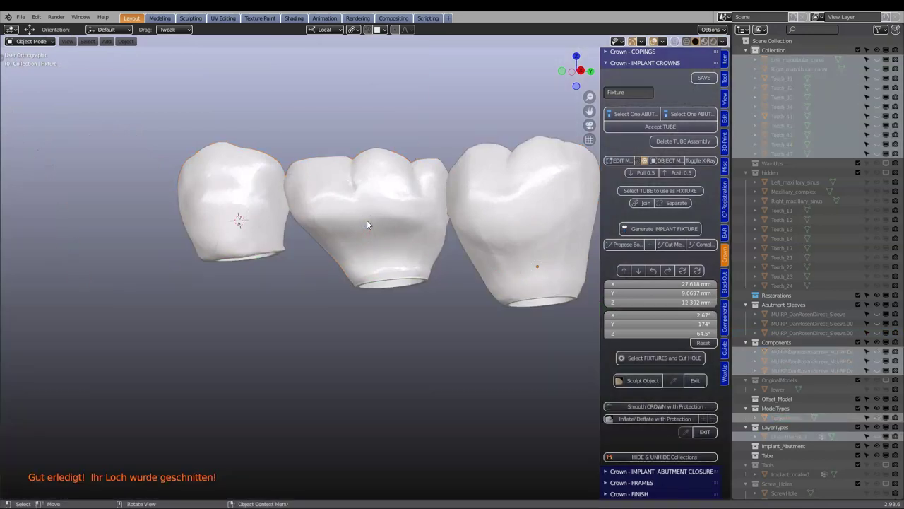
{"action": "left_click", "coordinate": [367, 220]}
{"action": "middle_click_drag", "start_coordinate": [367, 219], "coordinate": [363, 152]}
{"action": "key", "text": "ctrl+z"}
{"action": "key", "text": "ctrl+z"}
{"action": "scroll", "coordinate": [419, 280], "scroll_direction": "down", "scroll_amount": 2}
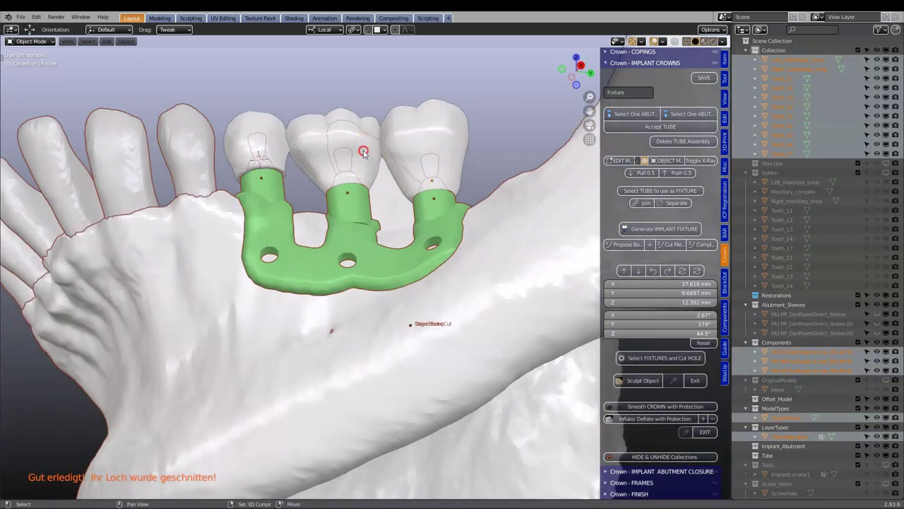
Hide the crown fixture so the green implant frame and its screws are exposed.
{"action": "left_click", "coordinate": [361, 240]}
{"action": "middle_click_drag", "start_coordinate": [361, 239], "coordinate": [377, 294]}
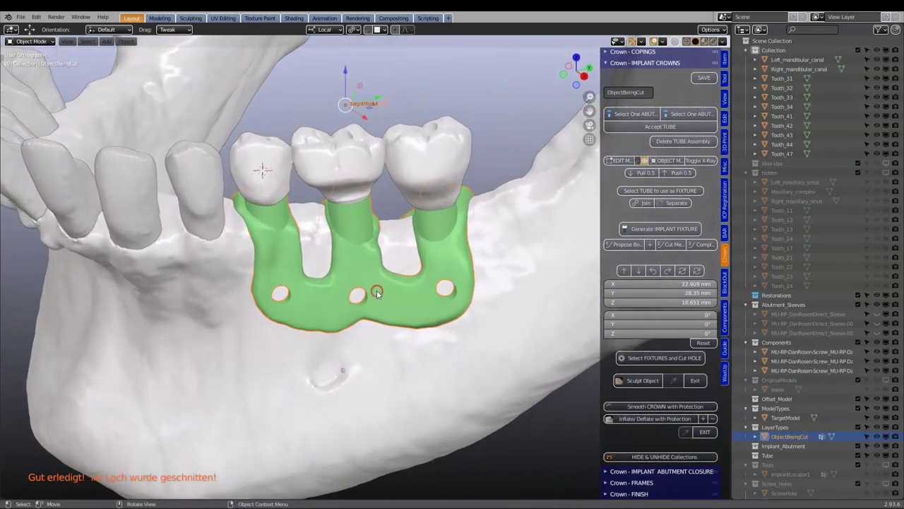
{"action": "left_click", "coordinate": [348, 147]}
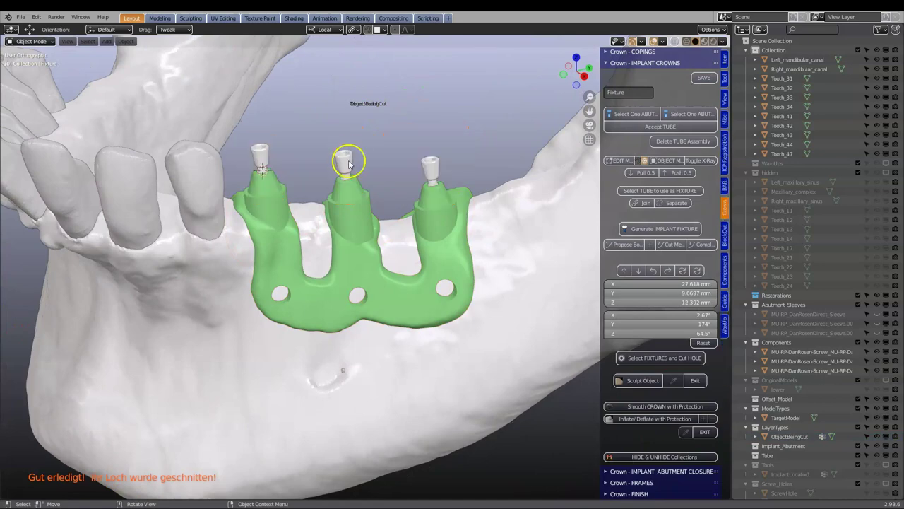
Select the green implant frame and examine its posts and screws from several sides of the mandible.
{"action": "left_click", "coordinate": [350, 194]}
{"action": "mouse_move", "coordinate": [354, 198]}
{"action": "middle_mouse_down"}
{"action": "mouse_move", "coordinate": [355, 282]}
{"action": "mouse_move", "coordinate": [361, 164]}
{"action": "mouse_move", "coordinate": [369, 169]}
{"action": "mouse_move", "coordinate": [358, 194]}
{"action": "middle_mouse_up"}
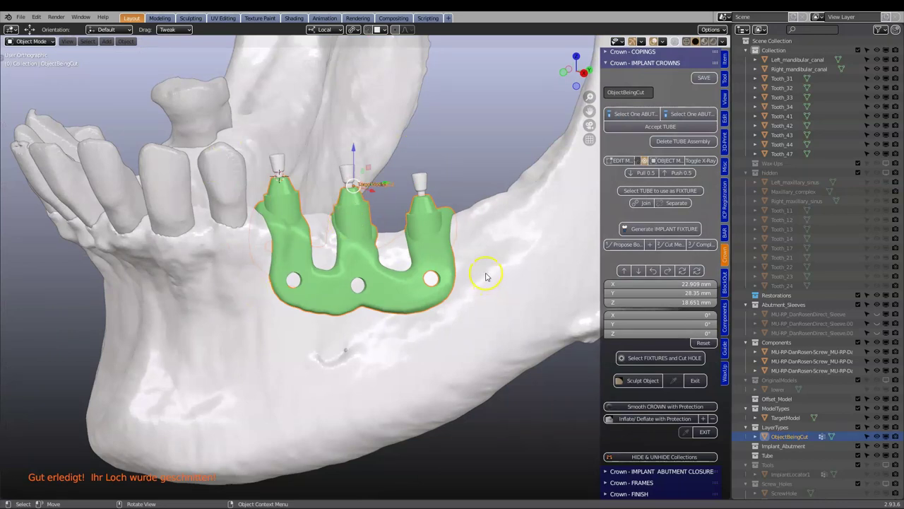
{"action": "middle_click_drag", "start_coordinate": [436, 293], "coordinate": [549, 311]}
{"action": "middle_click_drag", "start_coordinate": [296, 212], "coordinate": [326, 265]}
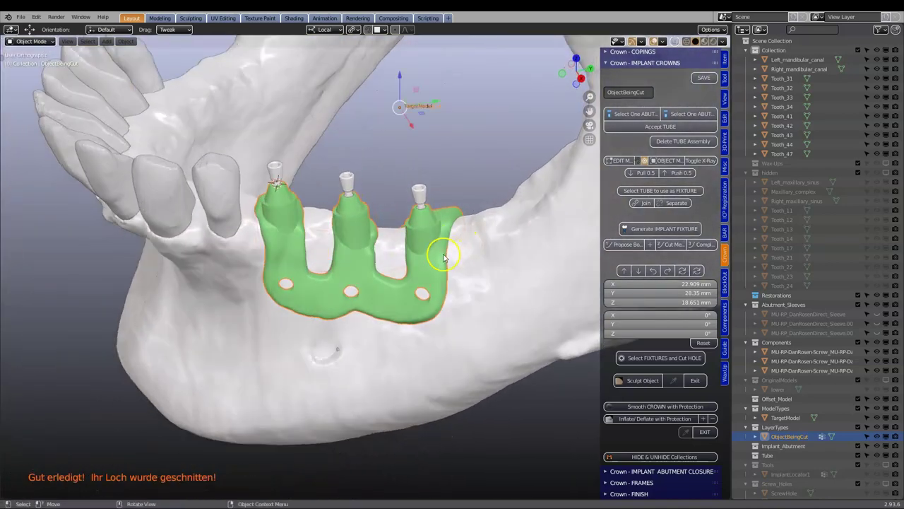
{"action": "middle_click_drag", "start_coordinate": [441, 256], "coordinate": [475, 276]}
{"action": "middle_click_drag", "start_coordinate": [417, 202], "coordinate": [406, 177]}
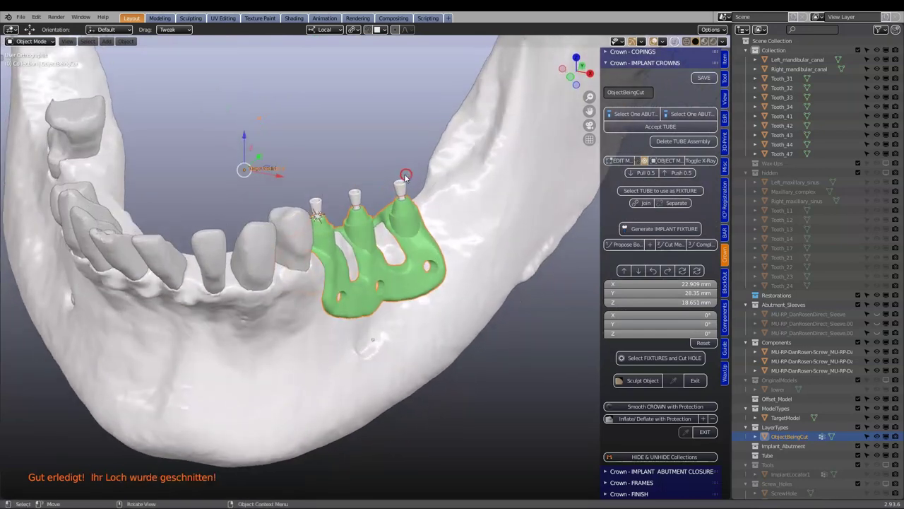